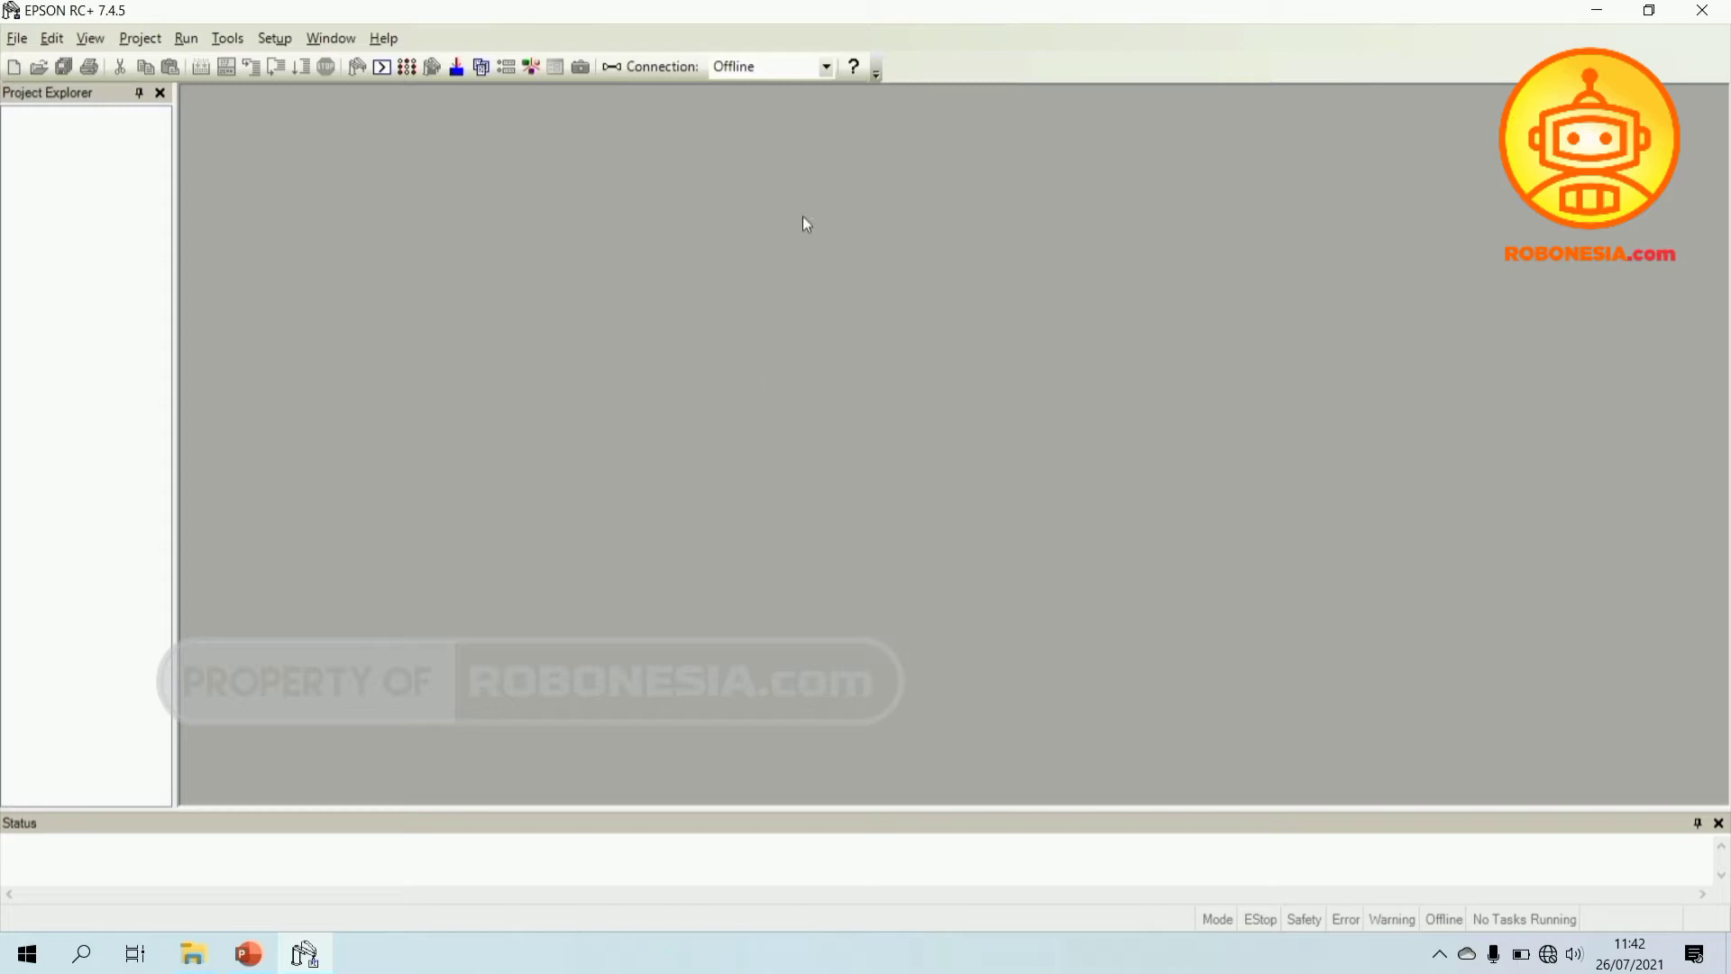
# - Switch the connection to USB, open proyek_C4 from Robonesia_workspace, and minimize Main.prg
pyautogui.click(797, 66)
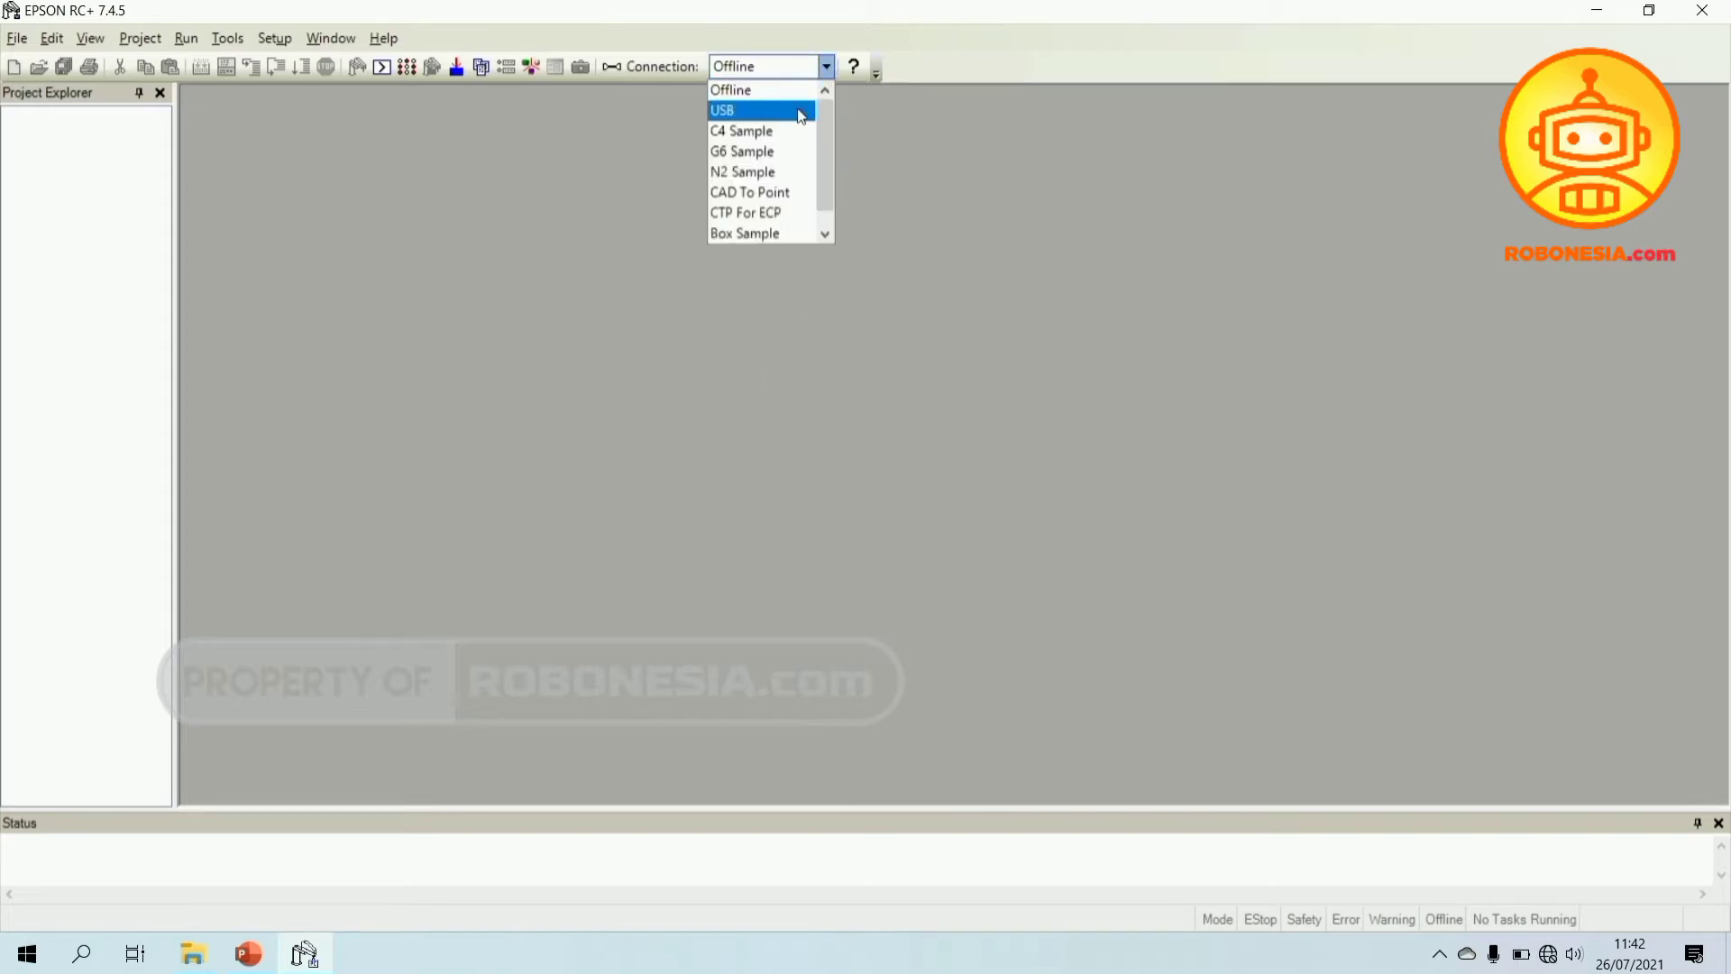
pyautogui.click(802, 111)
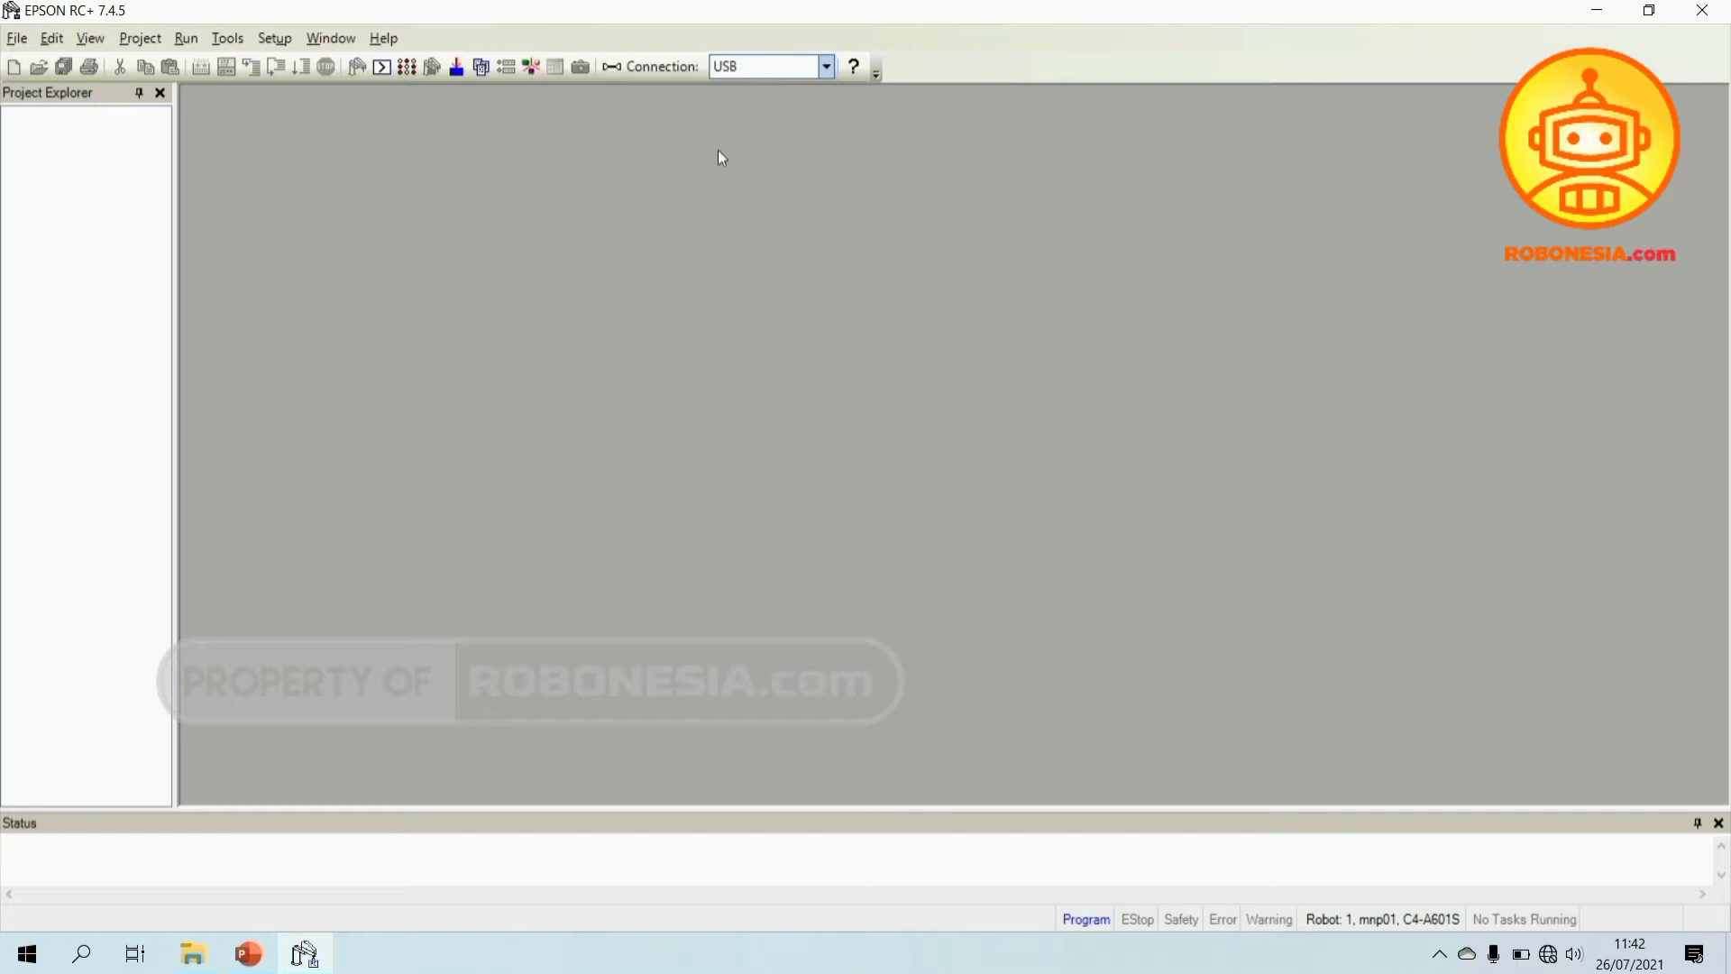
pyautogui.click(156, 45)
pyautogui.click(175, 95)
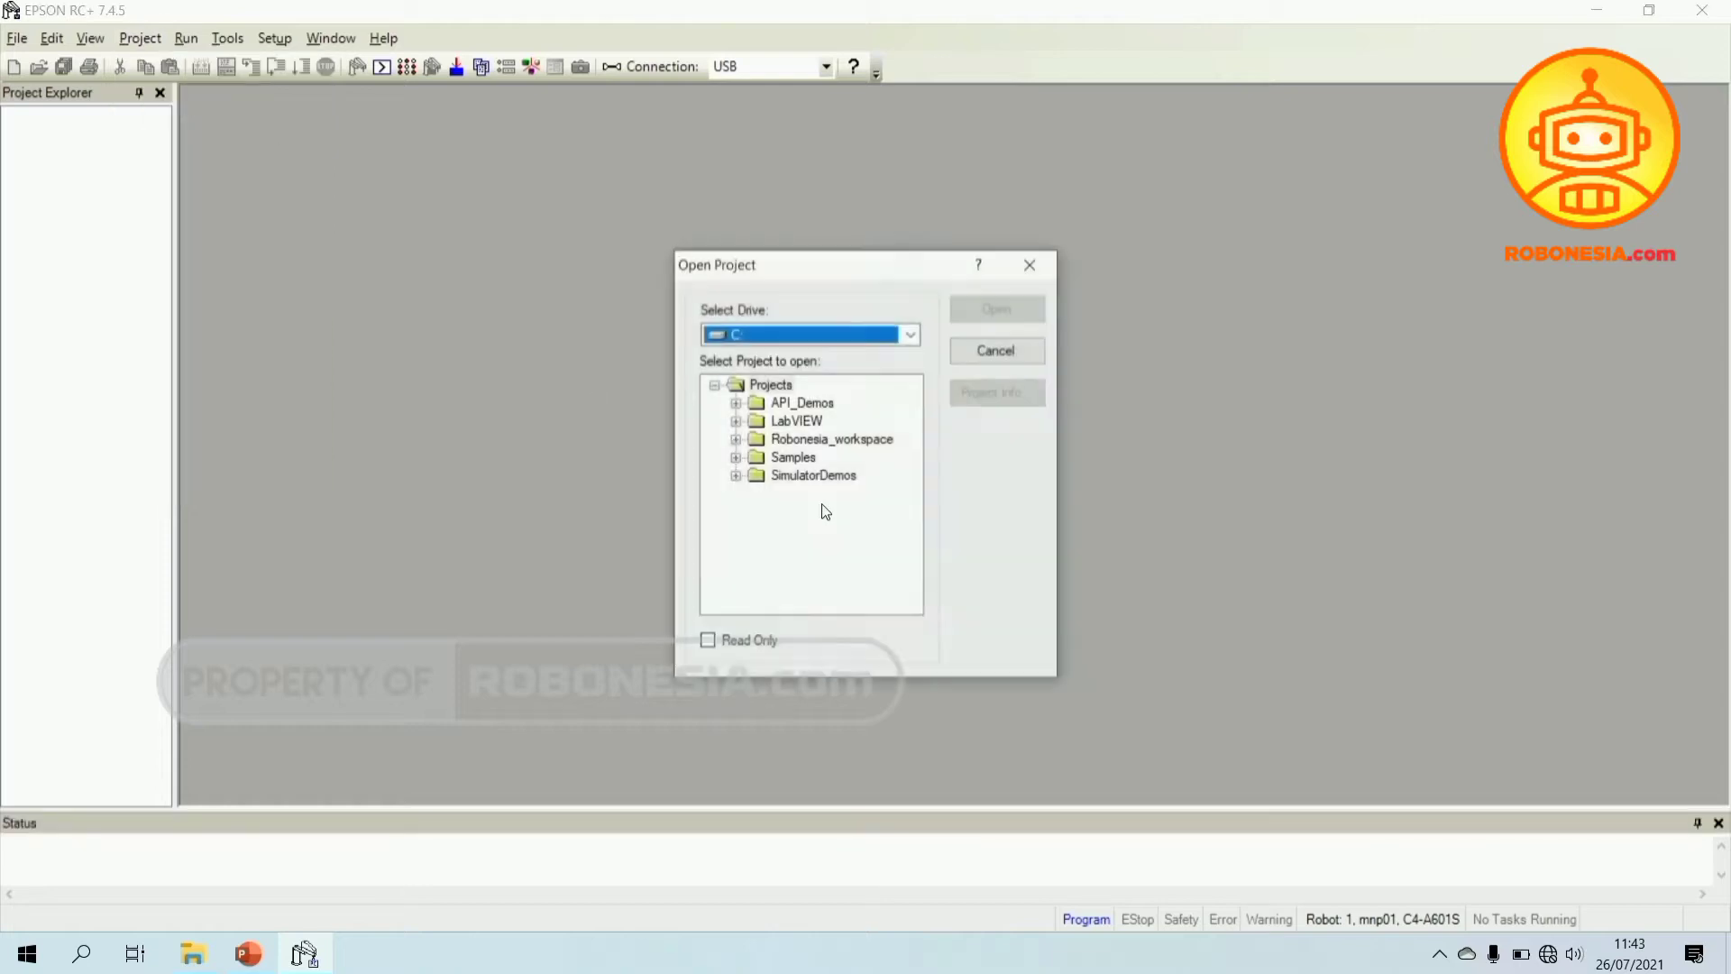
pyautogui.click(736, 439)
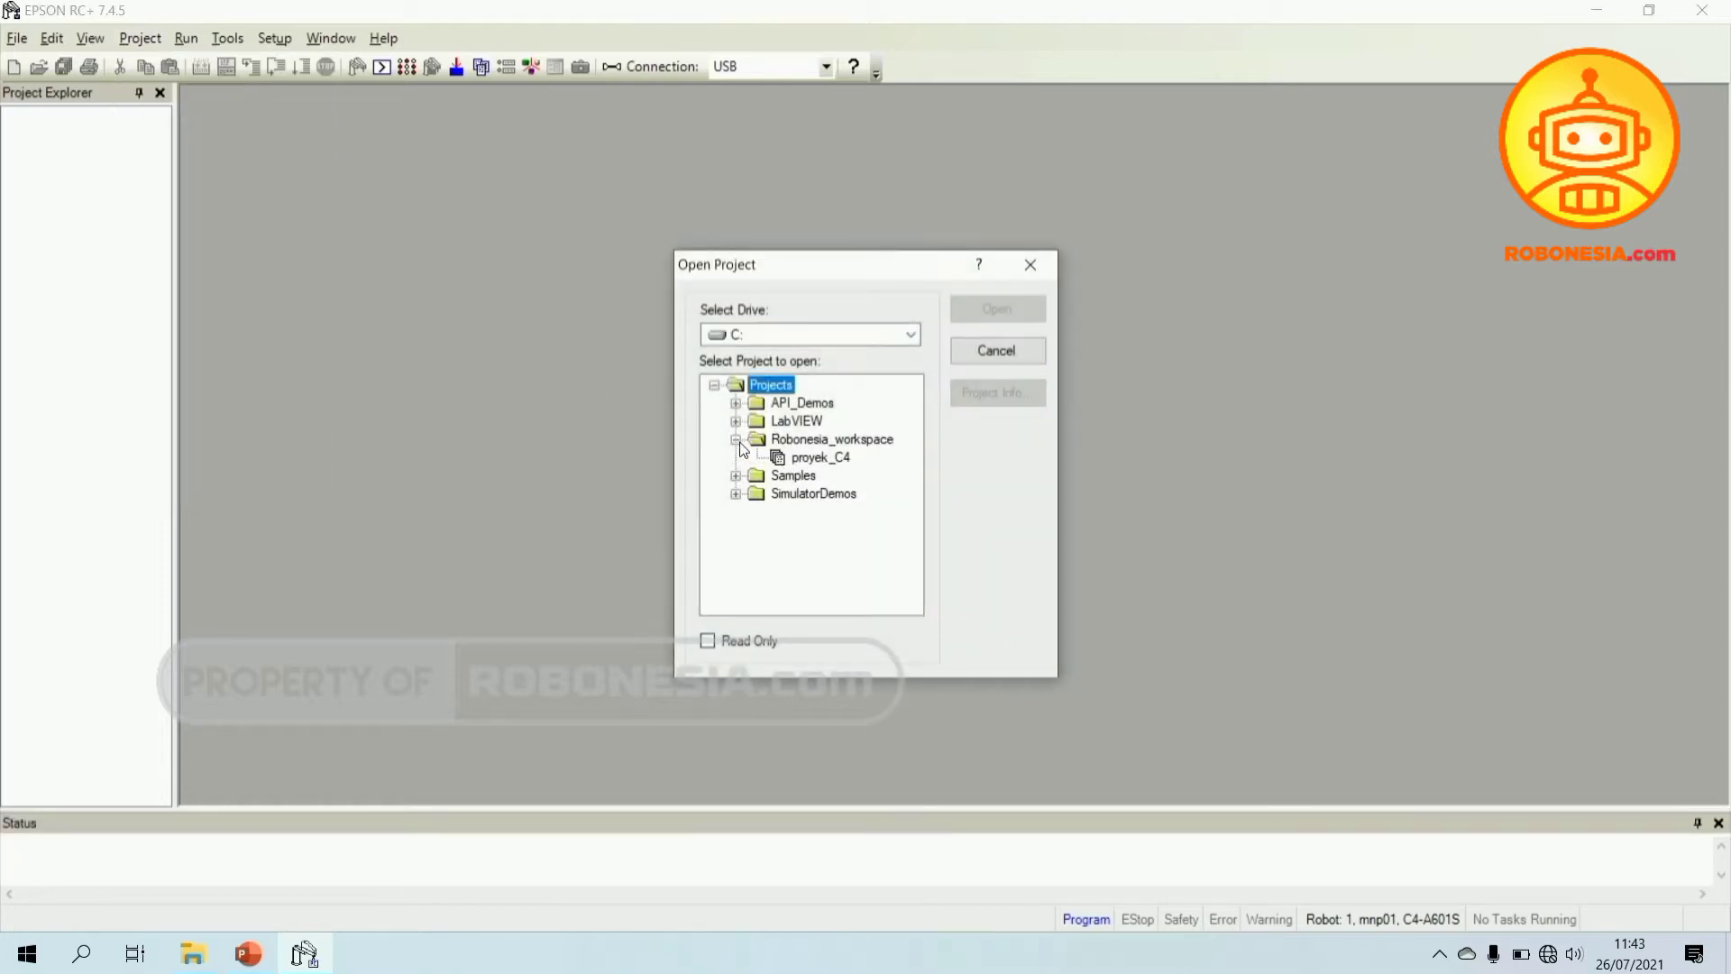
pyautogui.click(812, 444)
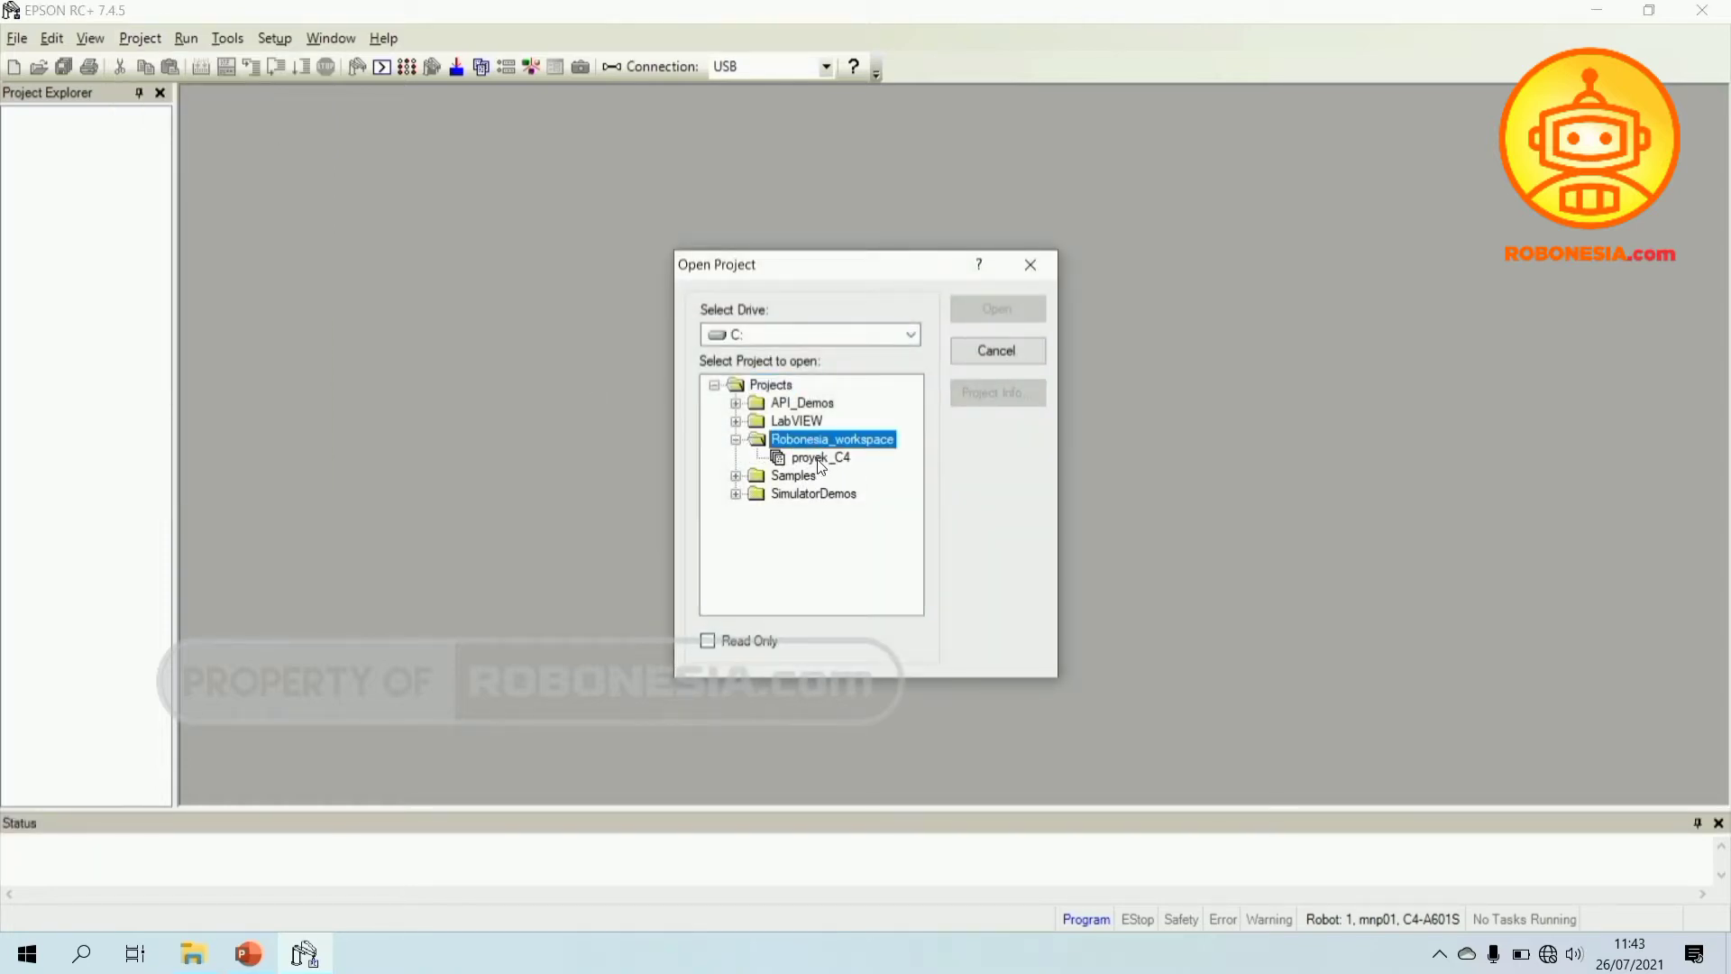
pyautogui.click(817, 459)
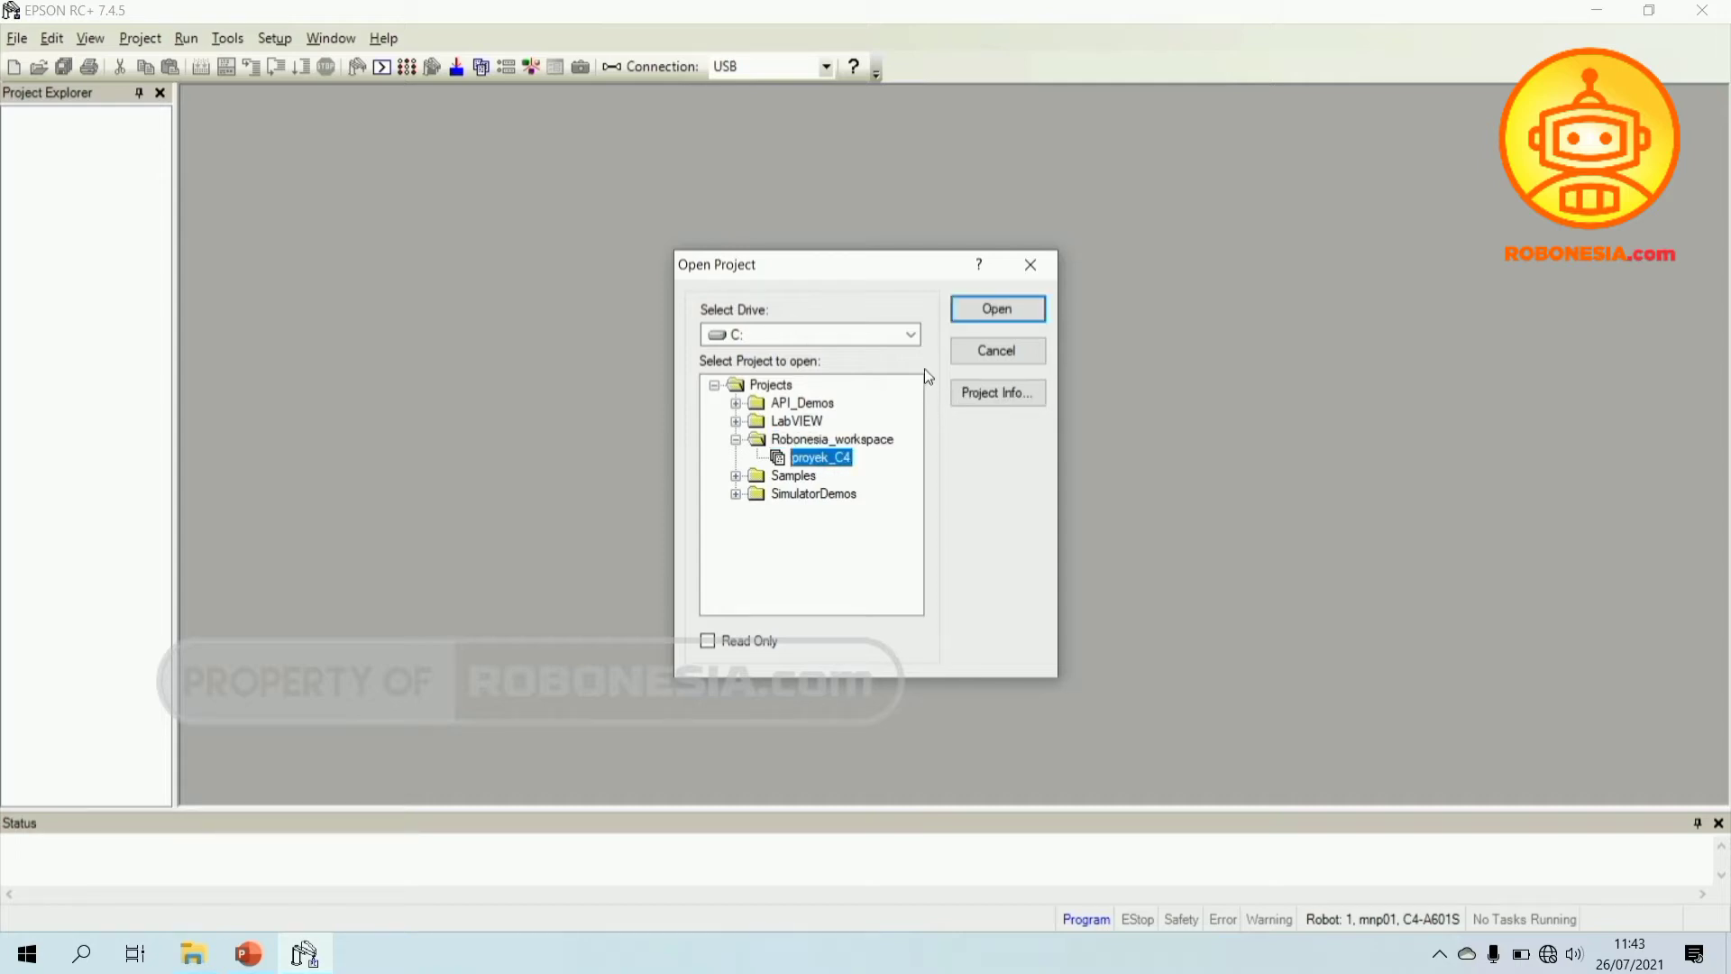
pyautogui.click(987, 312)
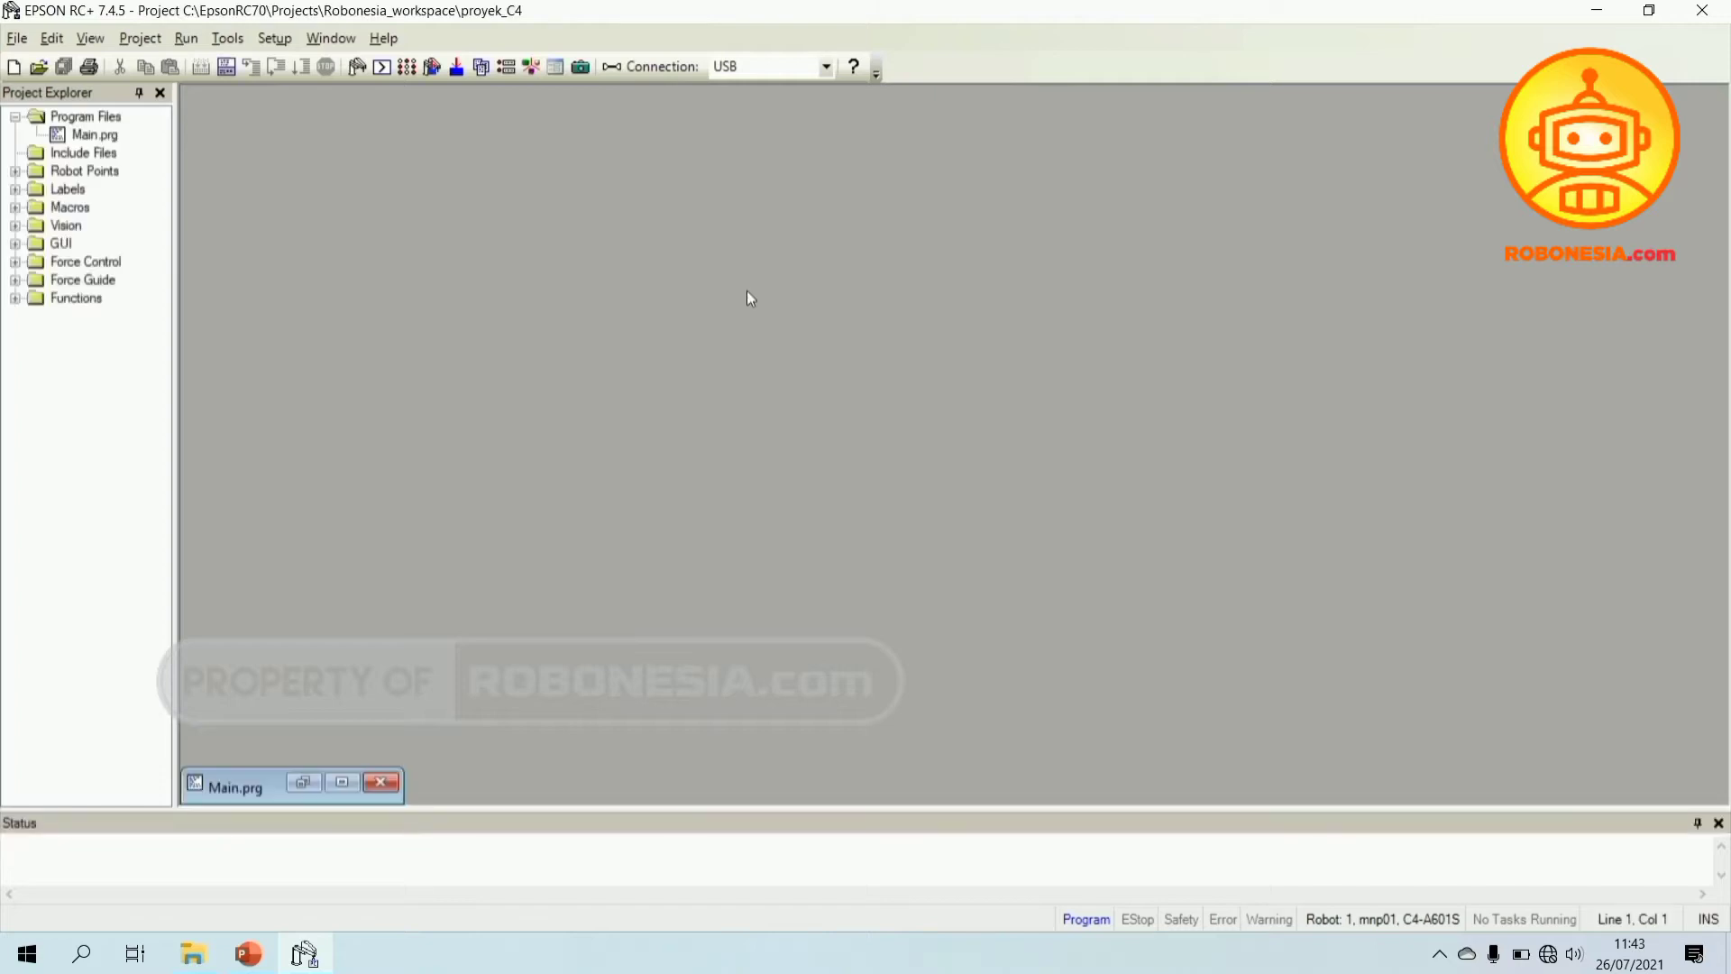
pyautogui.click(304, 783)
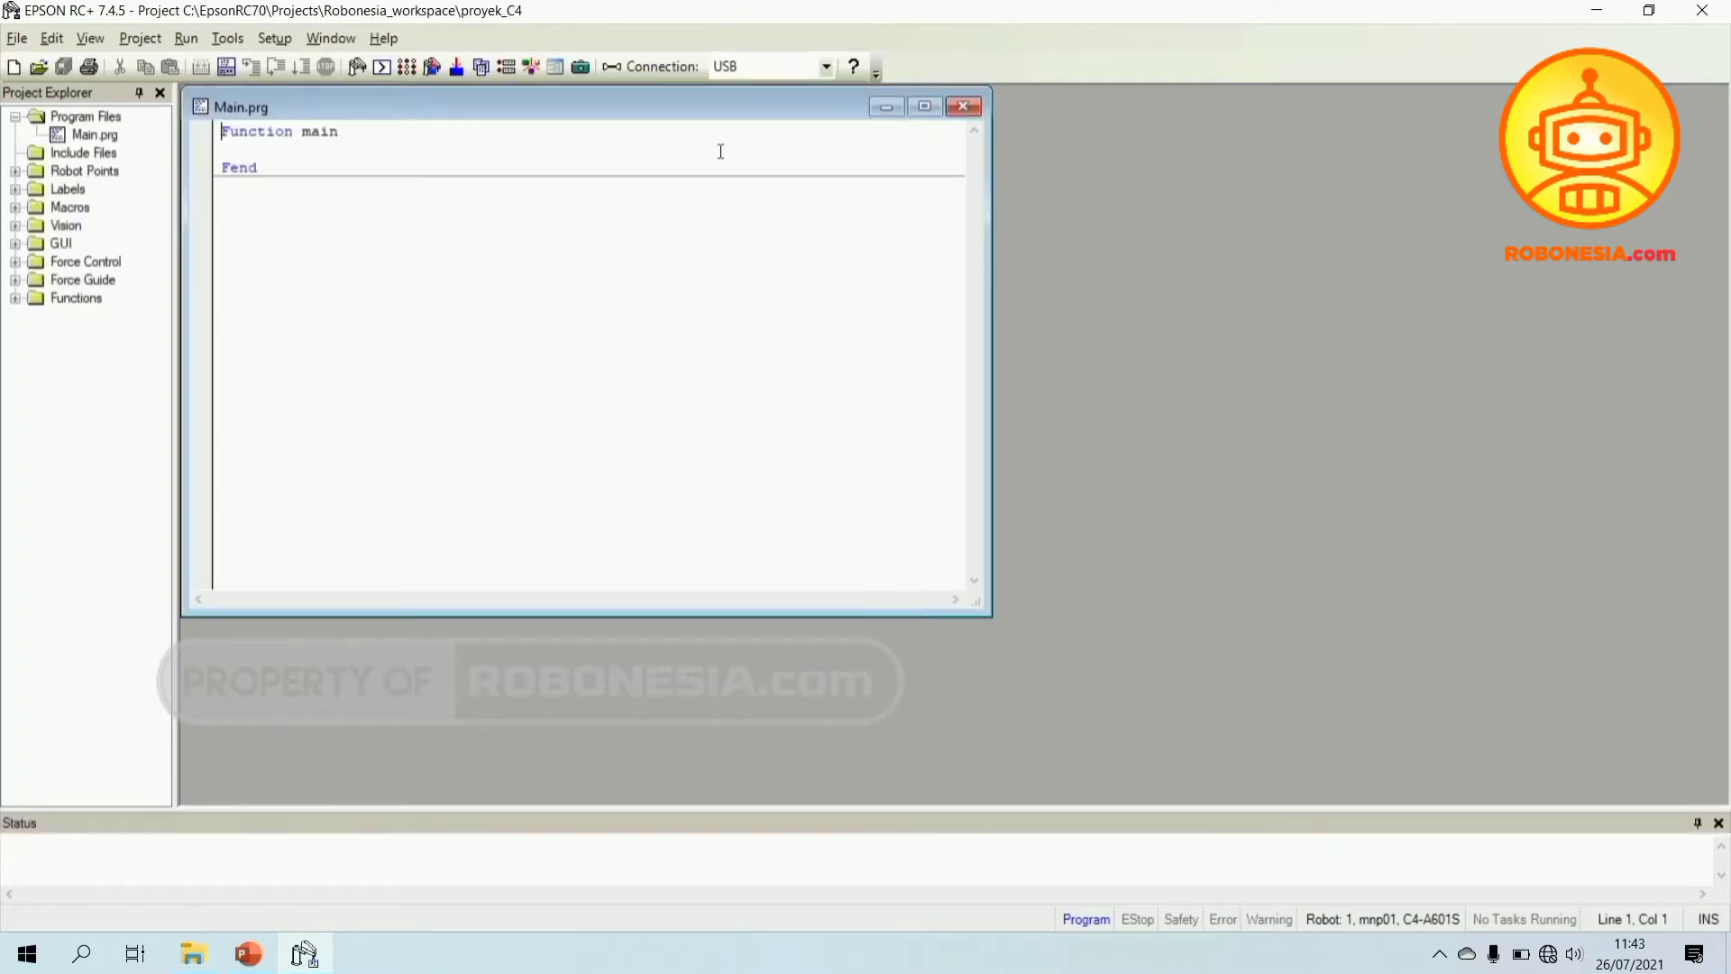
pyautogui.click(887, 109)
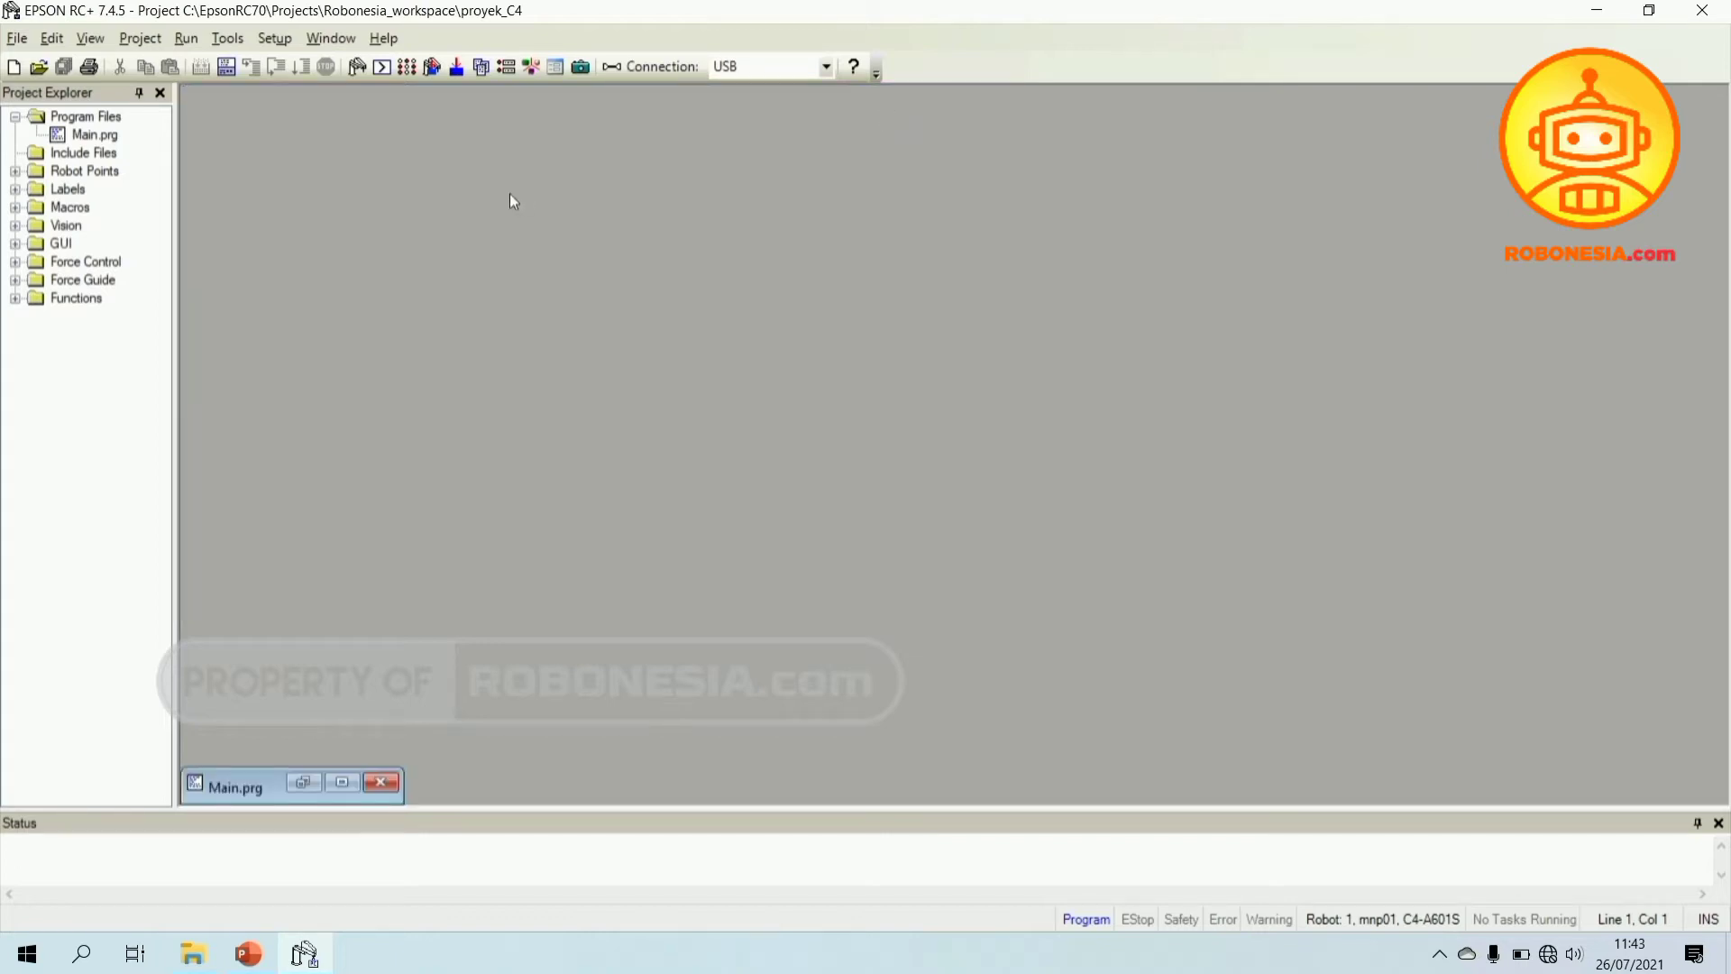
# - In Robot Manager, turn the motors on at high power and show Jog & Teach
pyautogui.click(230, 38)
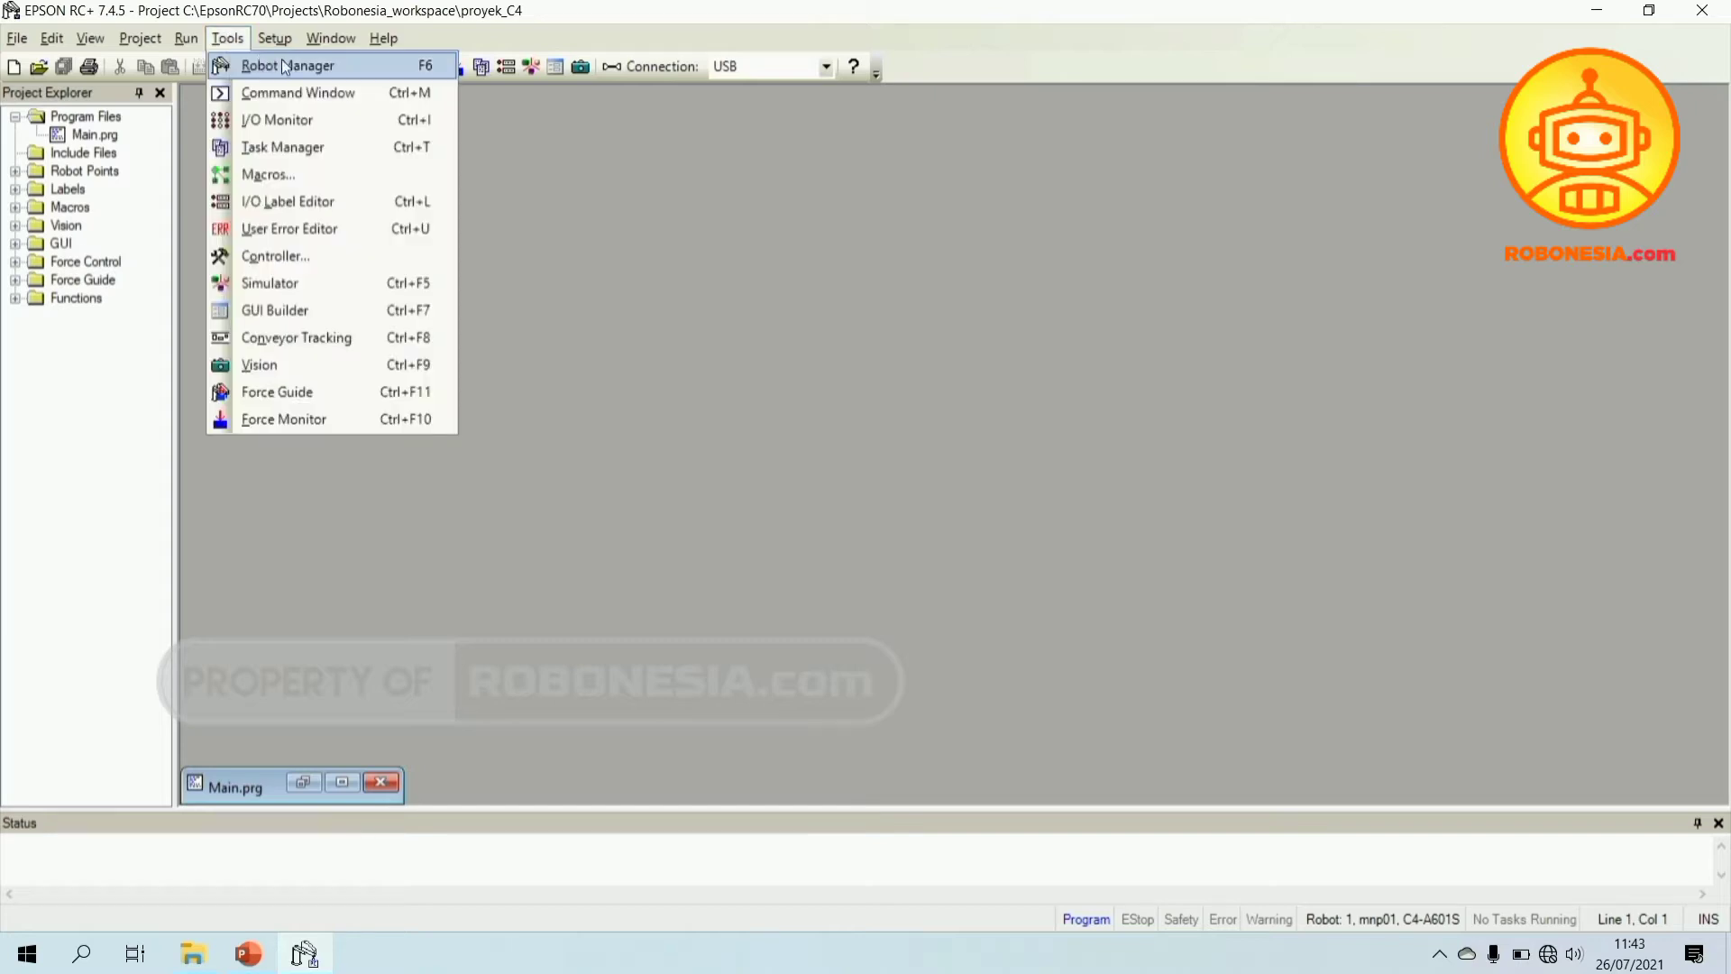
pyautogui.click(338, 68)
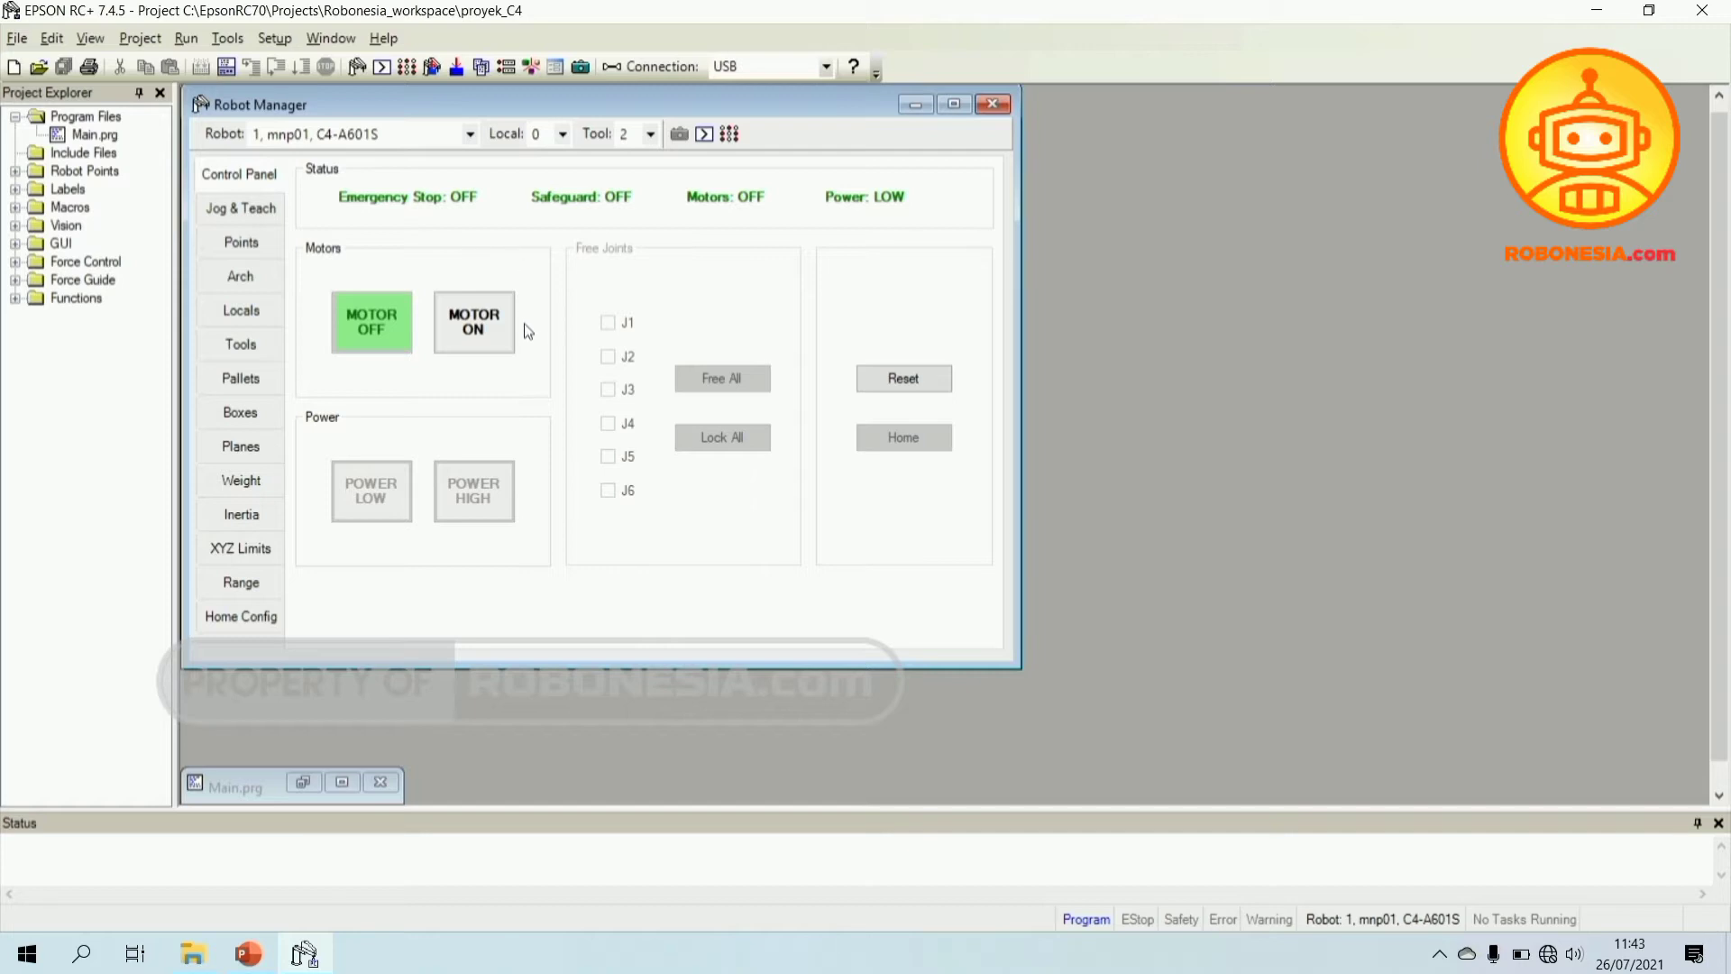
pyautogui.click(480, 331)
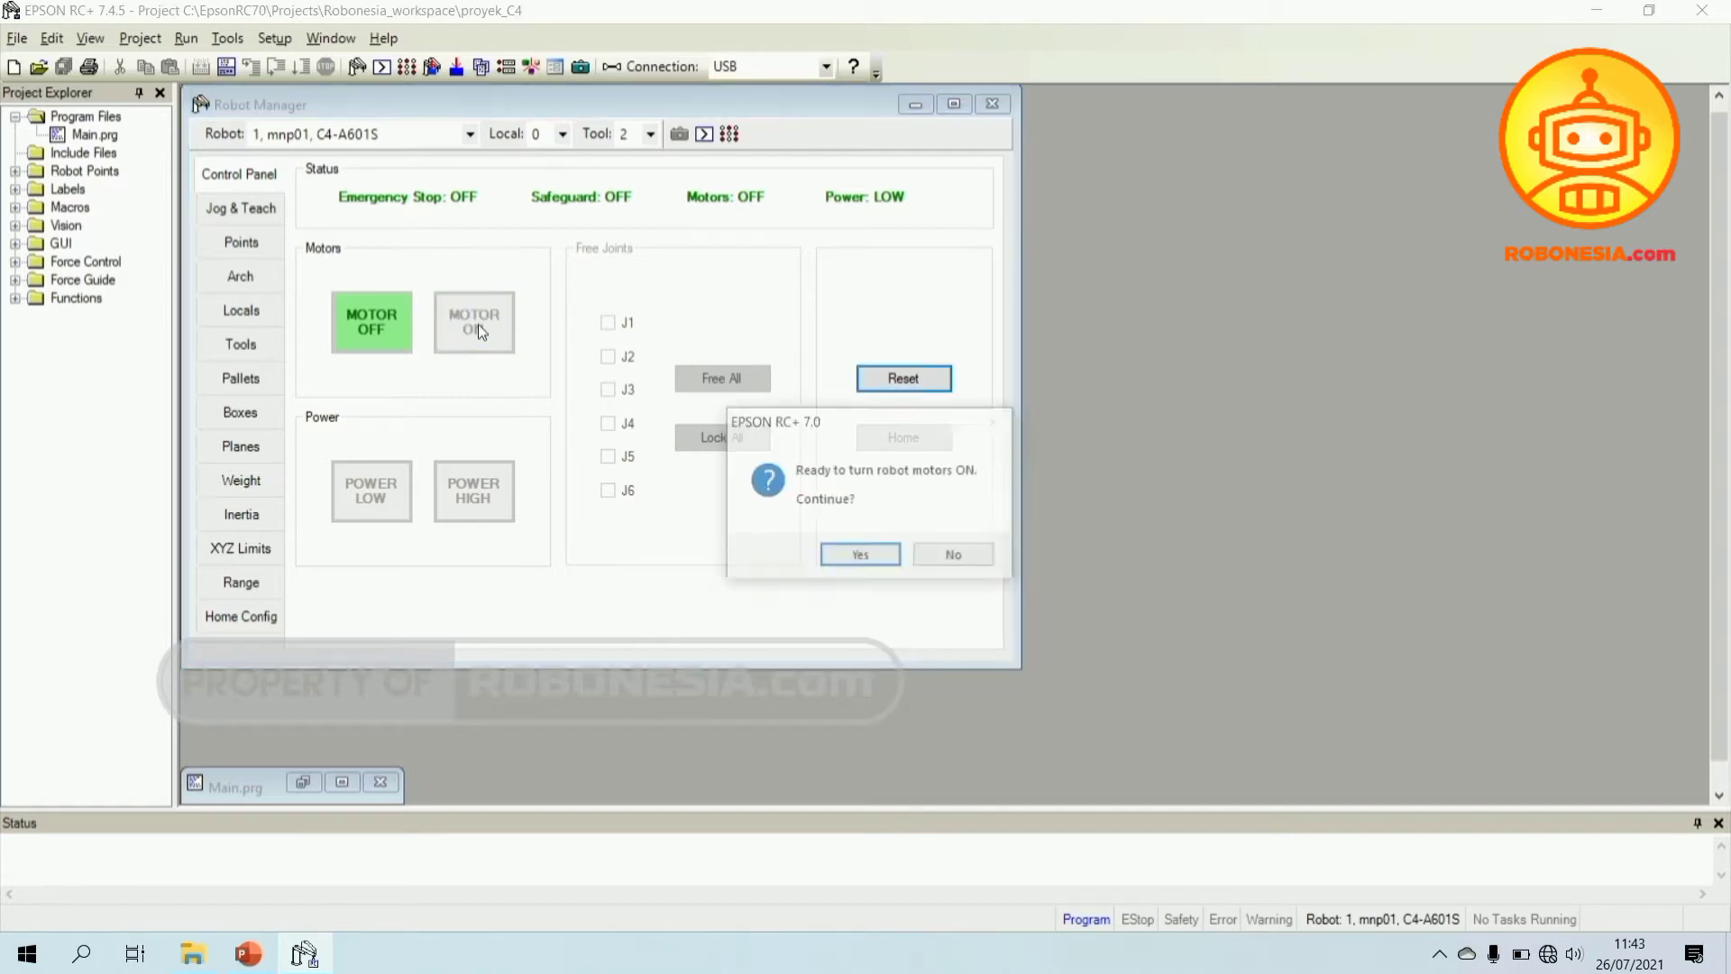
pyautogui.click(862, 557)
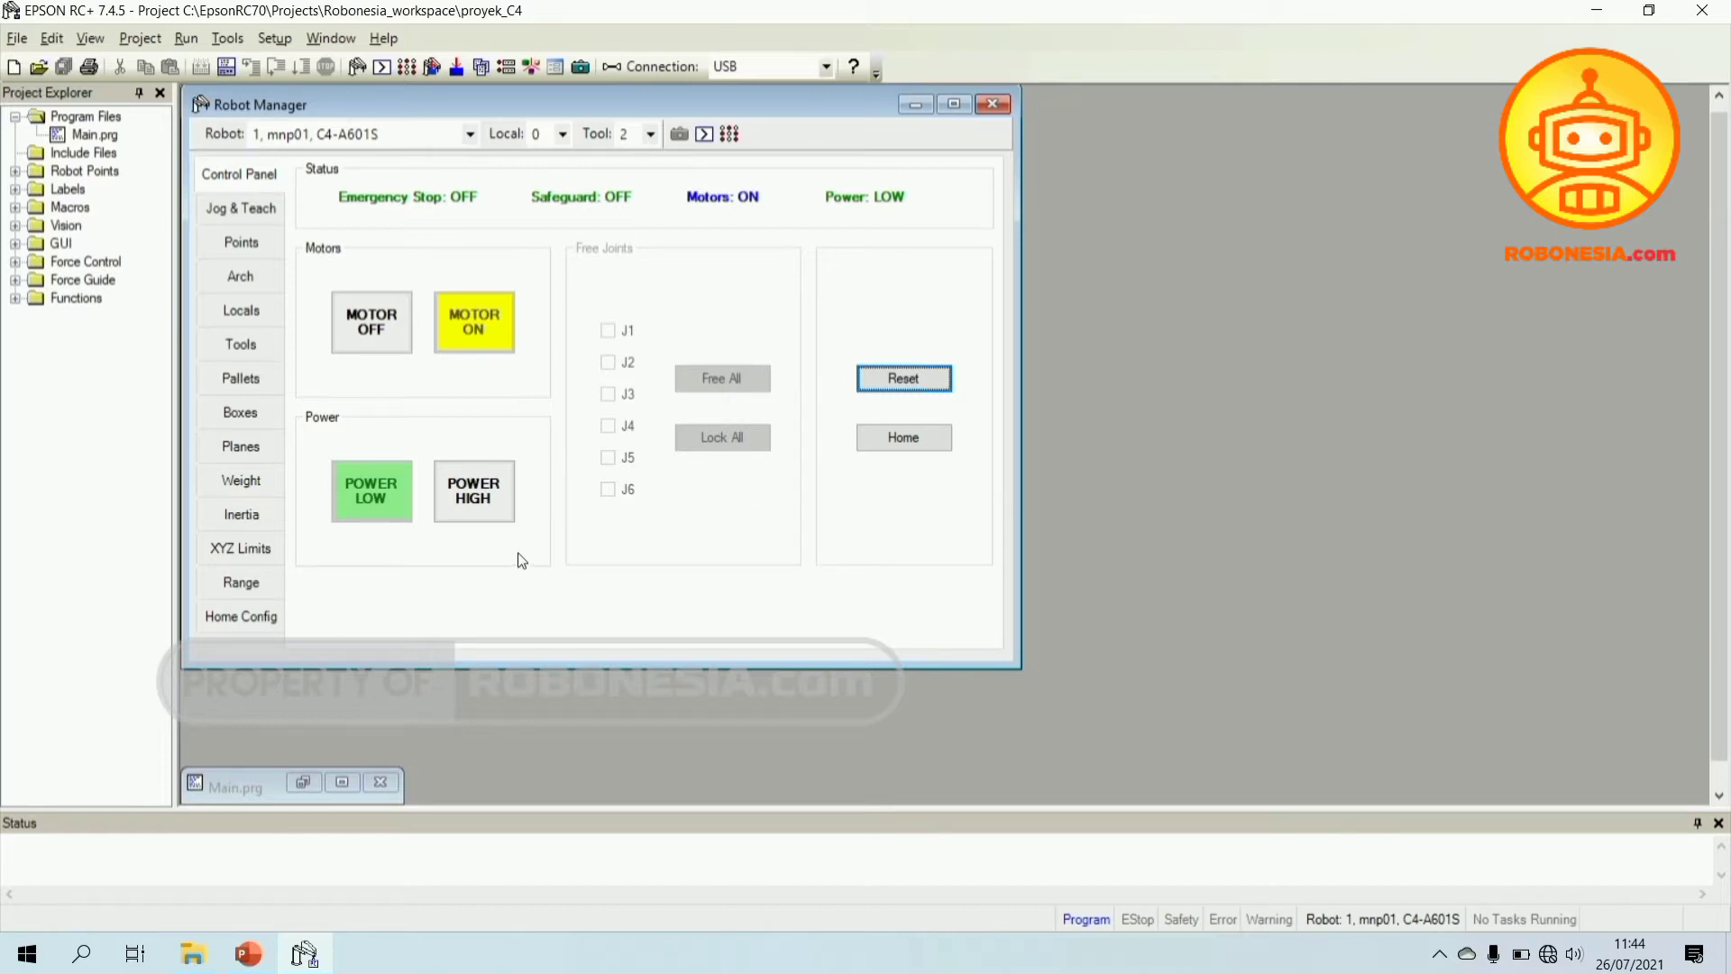
pyautogui.click(482, 493)
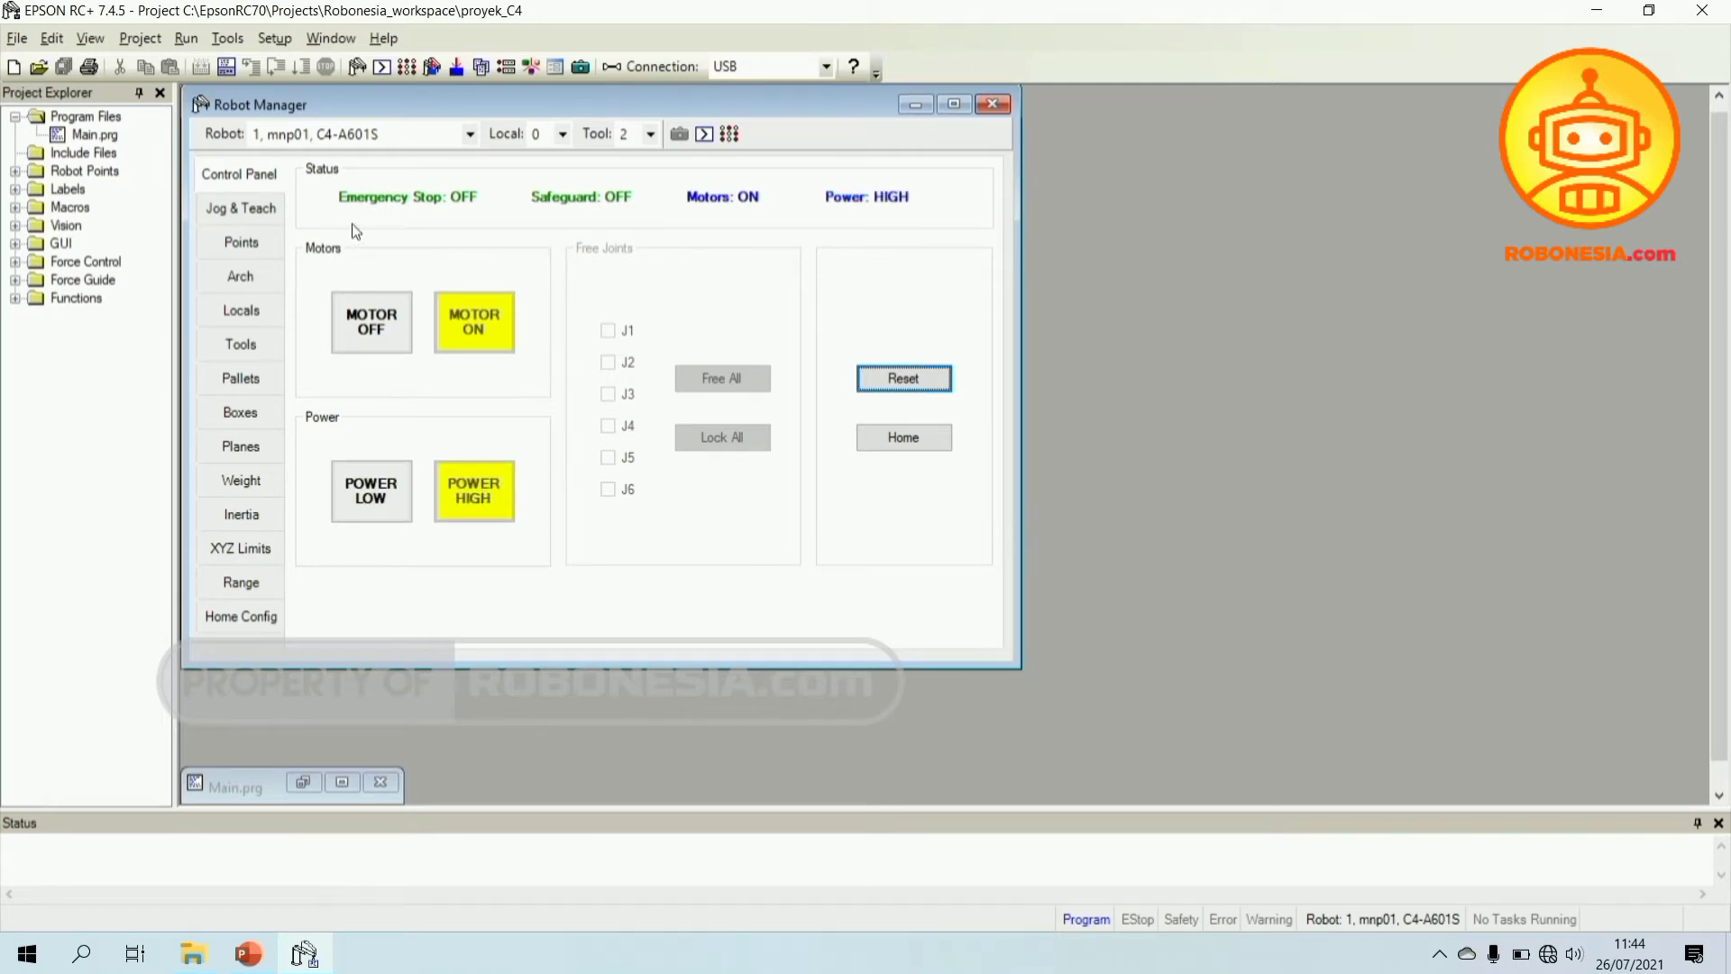
pyautogui.click(229, 208)
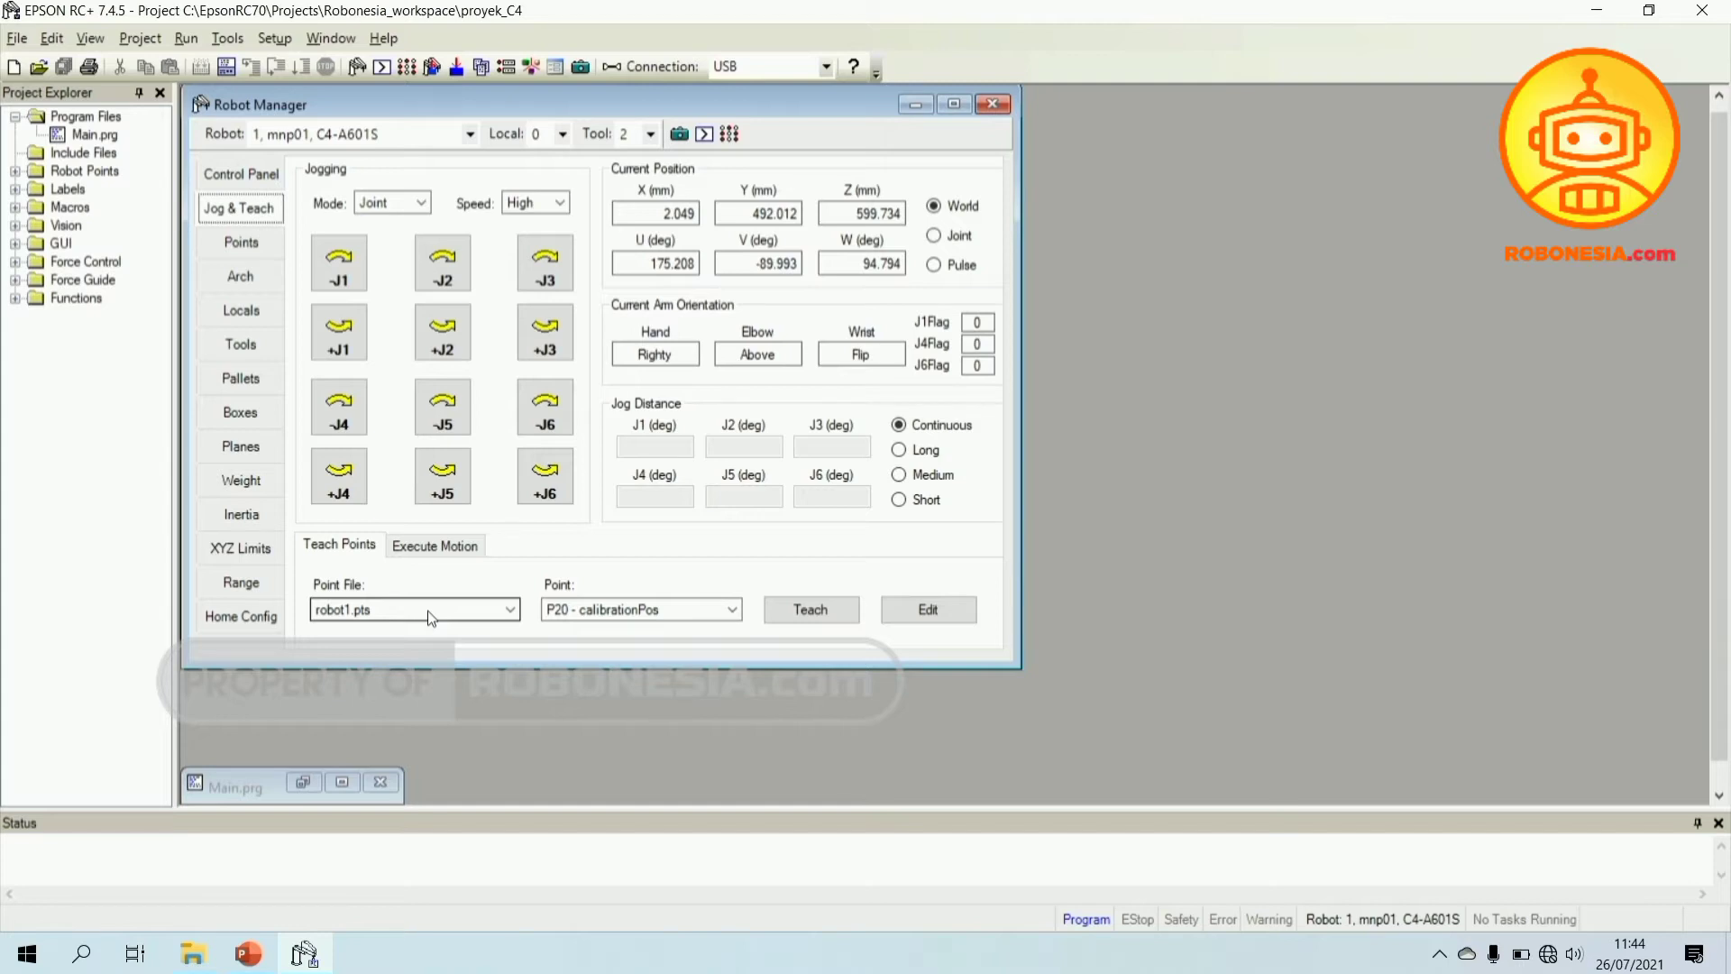
# - Select P0 - (undefined) from the robot1.pts point list in place of P20 calibrationPos
pyautogui.click(599, 611)
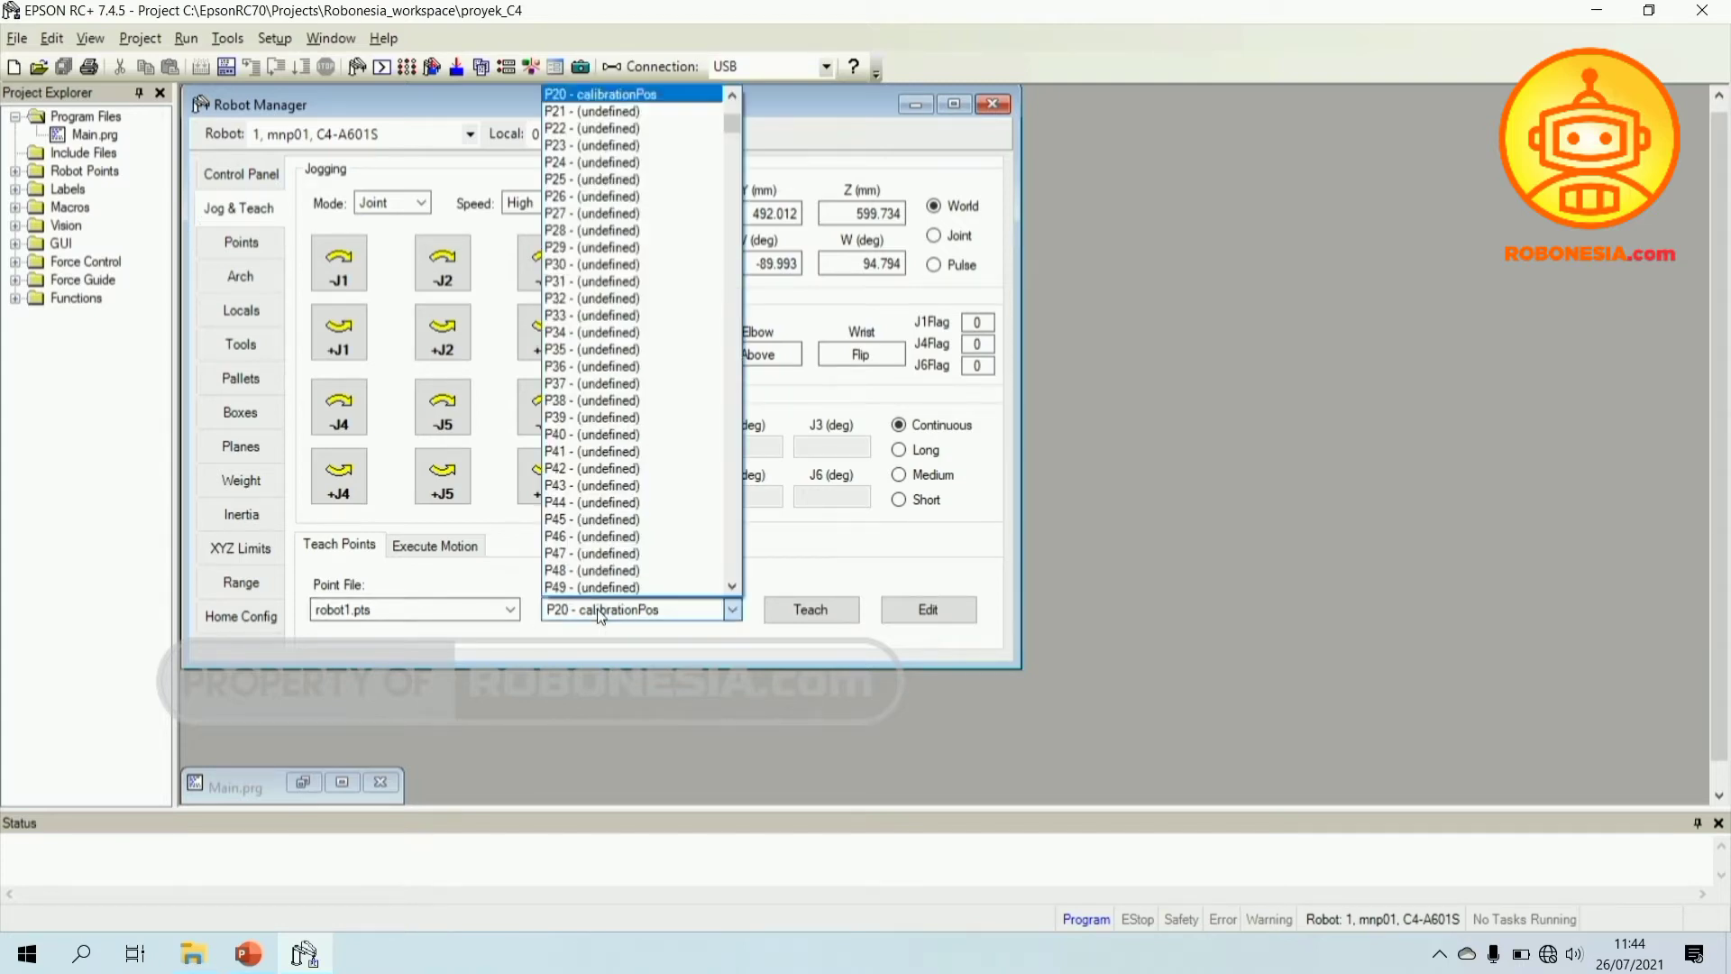
pyautogui.scroll(7, 626, 400)
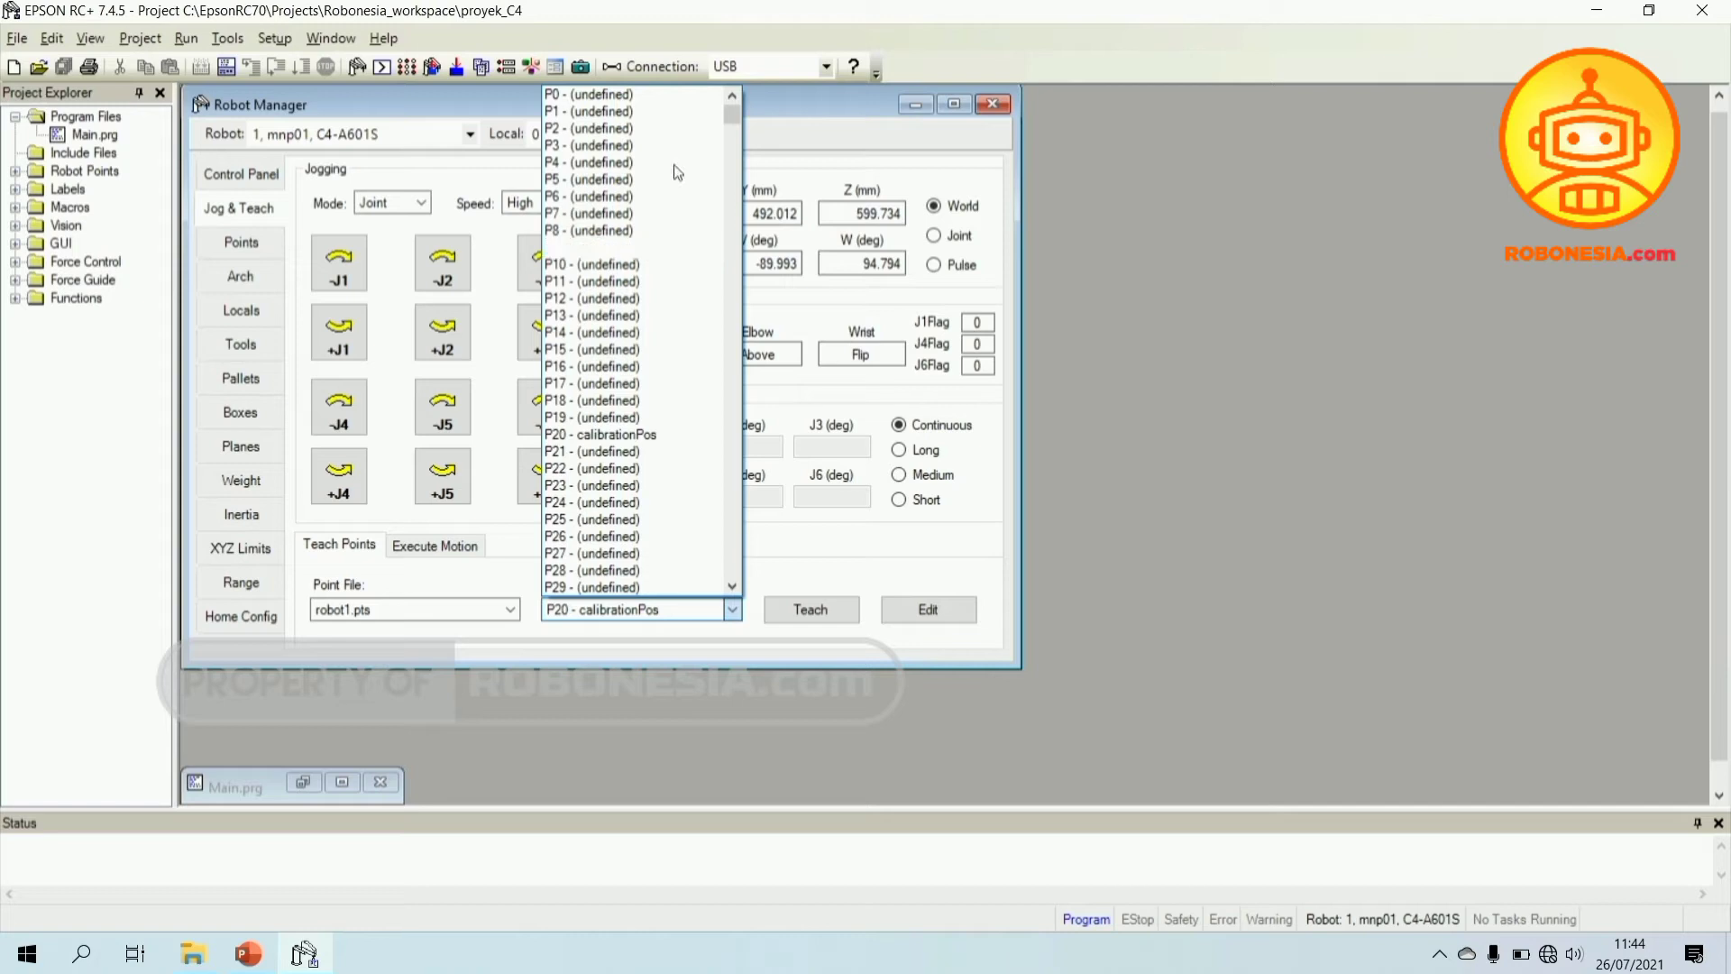
pyautogui.click(670, 94)
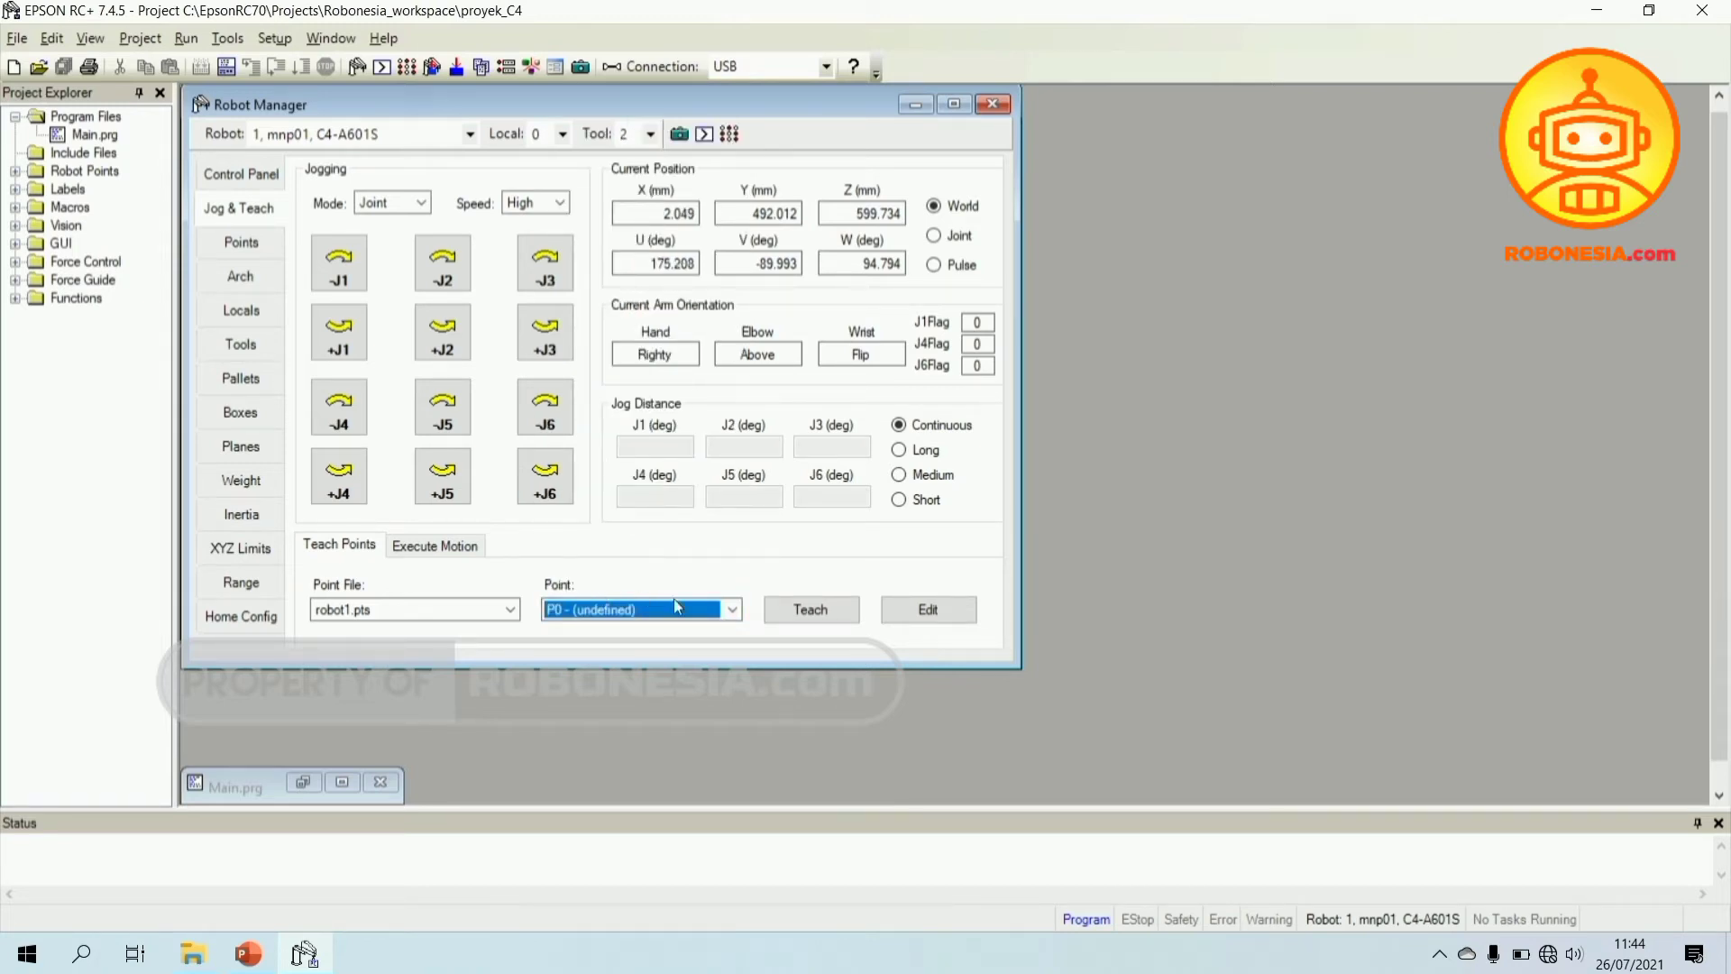
pyautogui.click(731, 610)
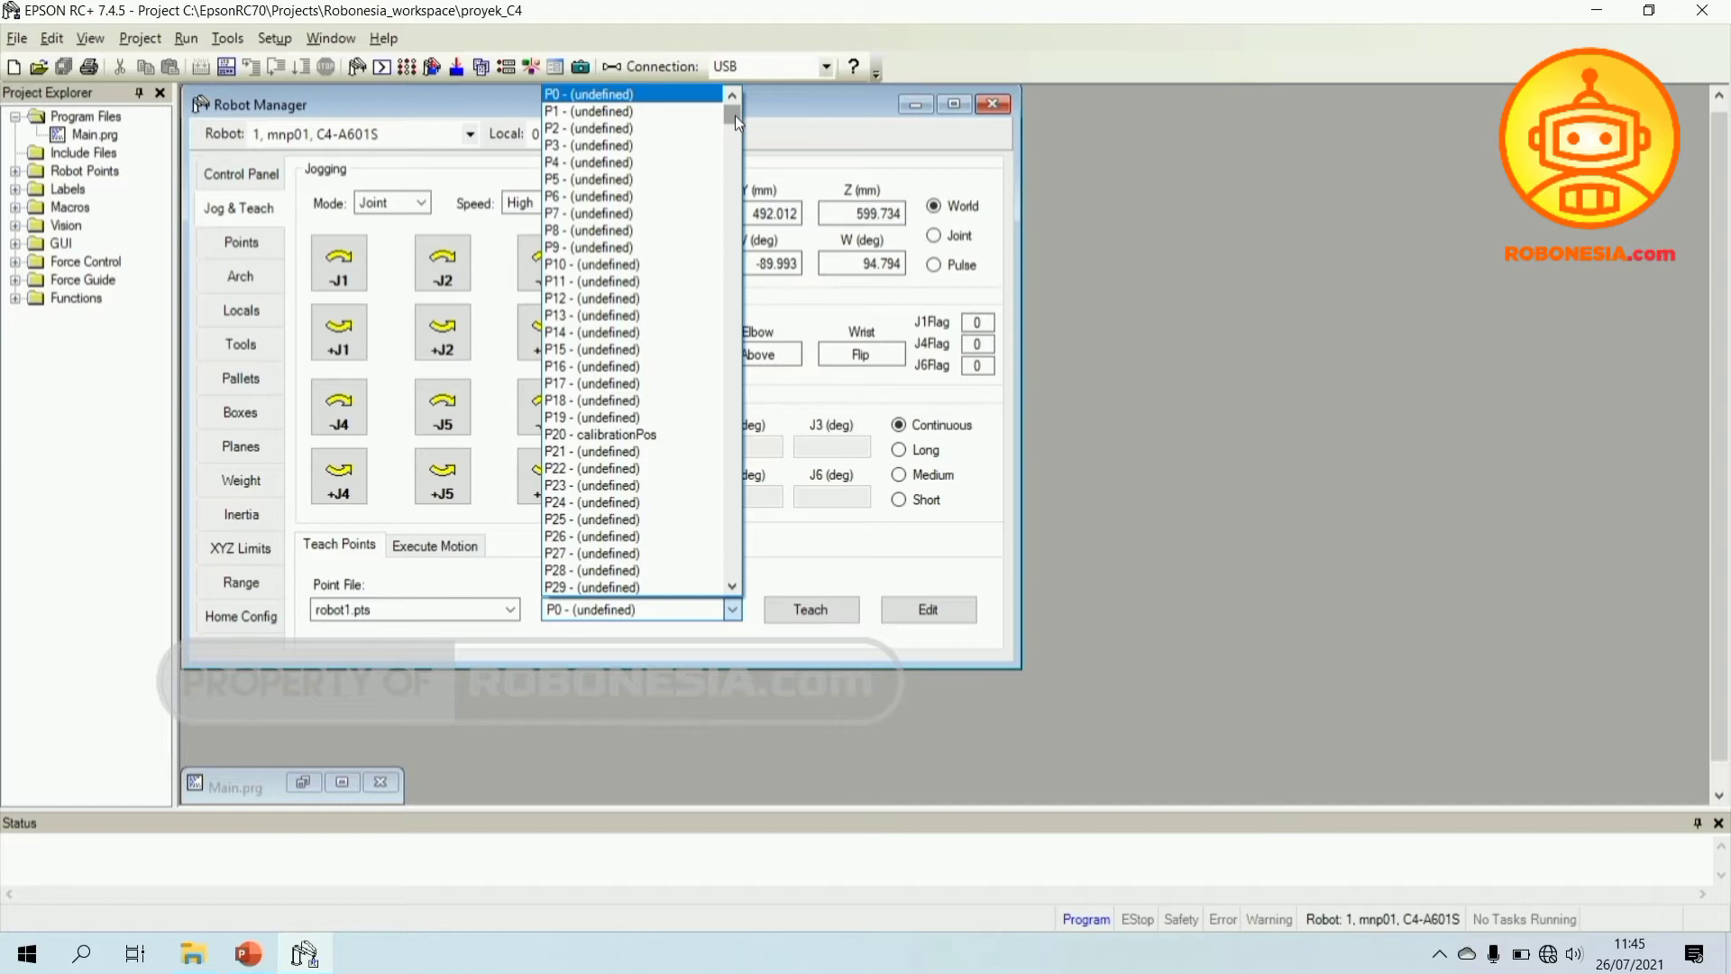
pyautogui.moveTo(728, 114); pyautogui.dragTo(717, 577)
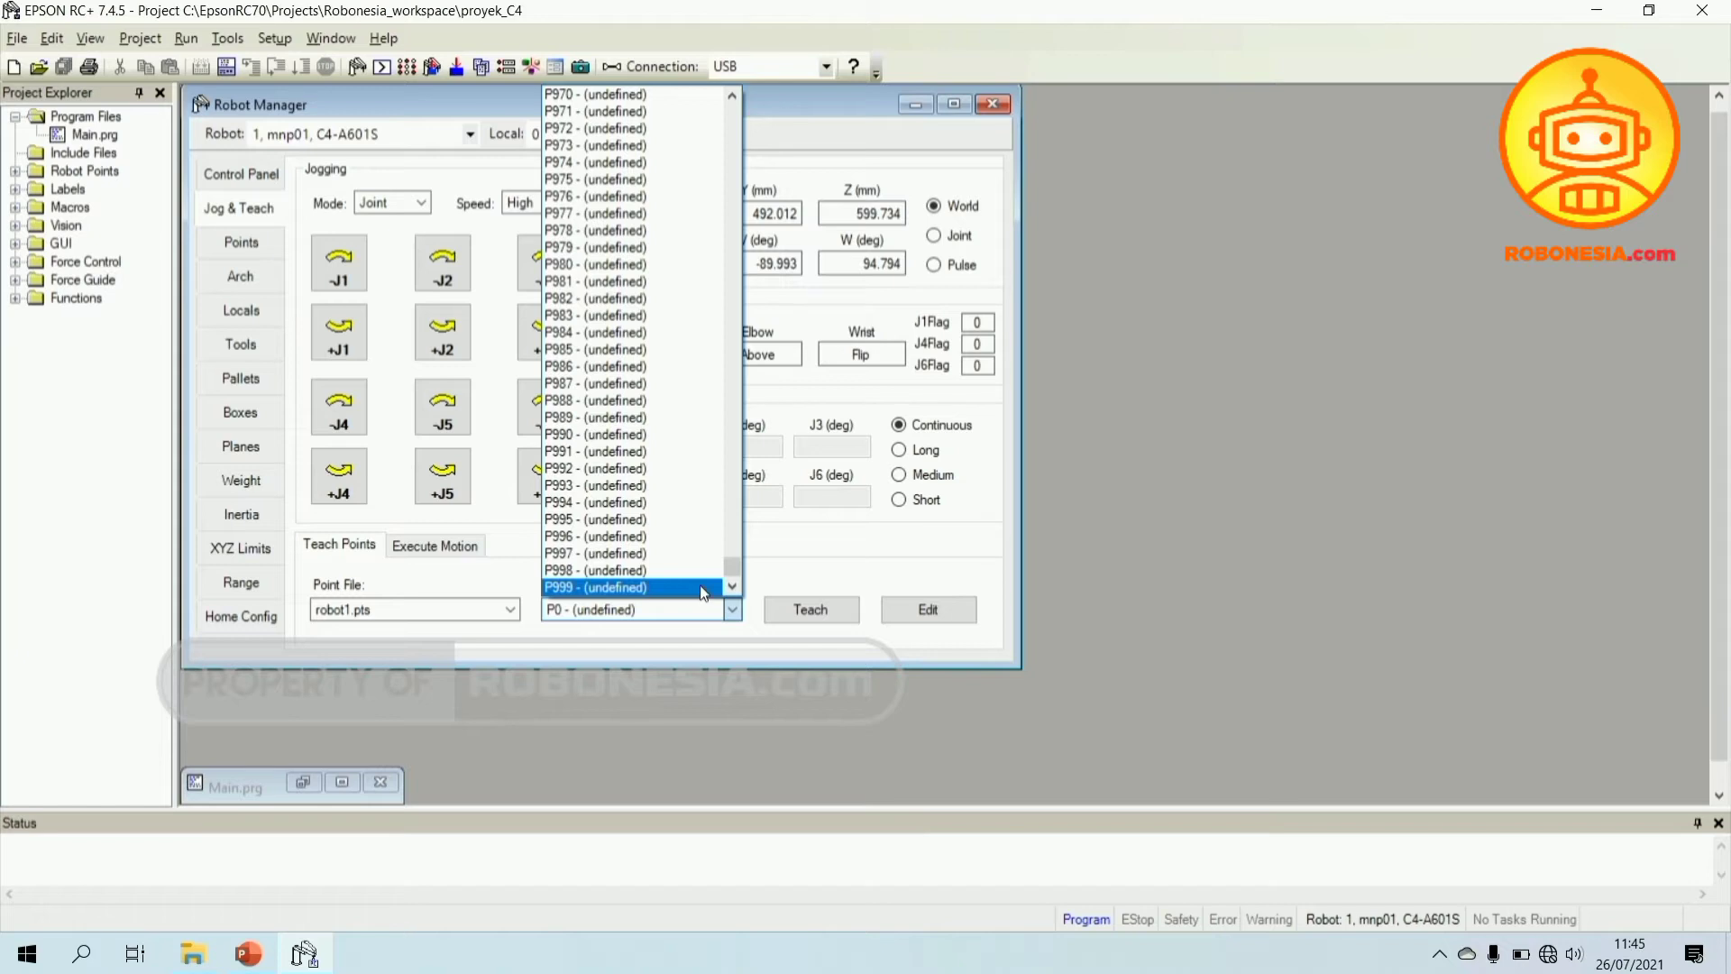
pyautogui.moveTo(734, 571); pyautogui.dragTo(745, 89)
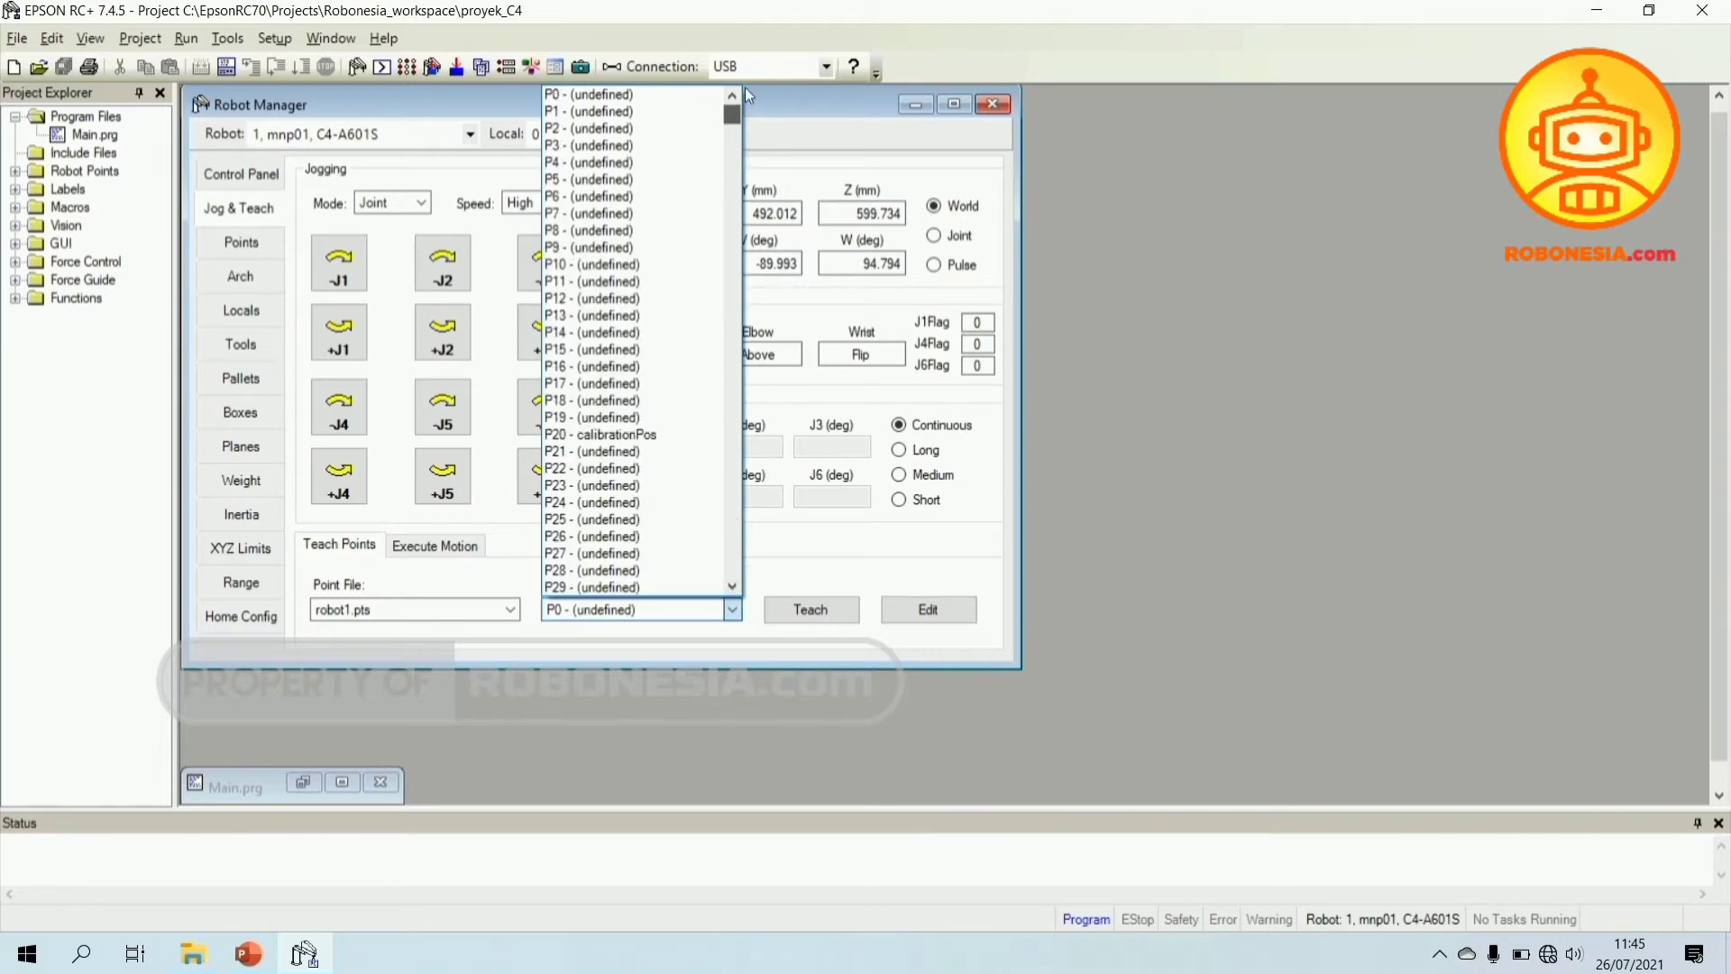
pyautogui.click(838, 584)
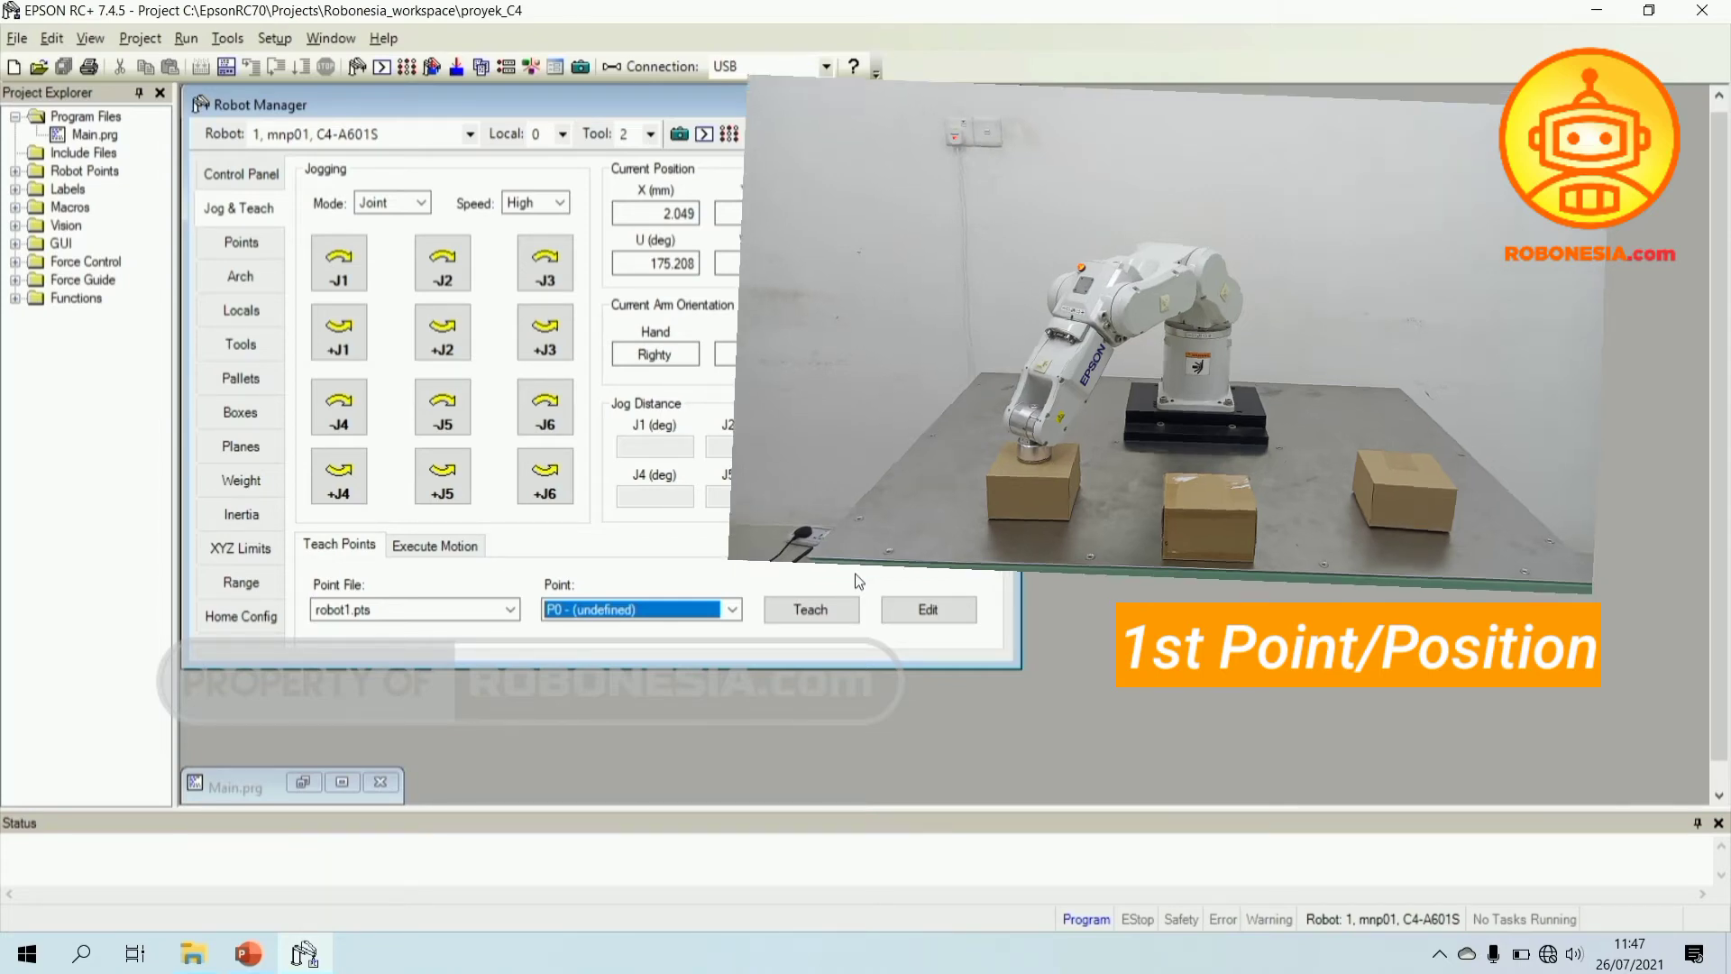
# - Teach the current arm position to P0 with label Posisi1 and description 'Posisi Robot 1'
pyautogui.click(806, 612)
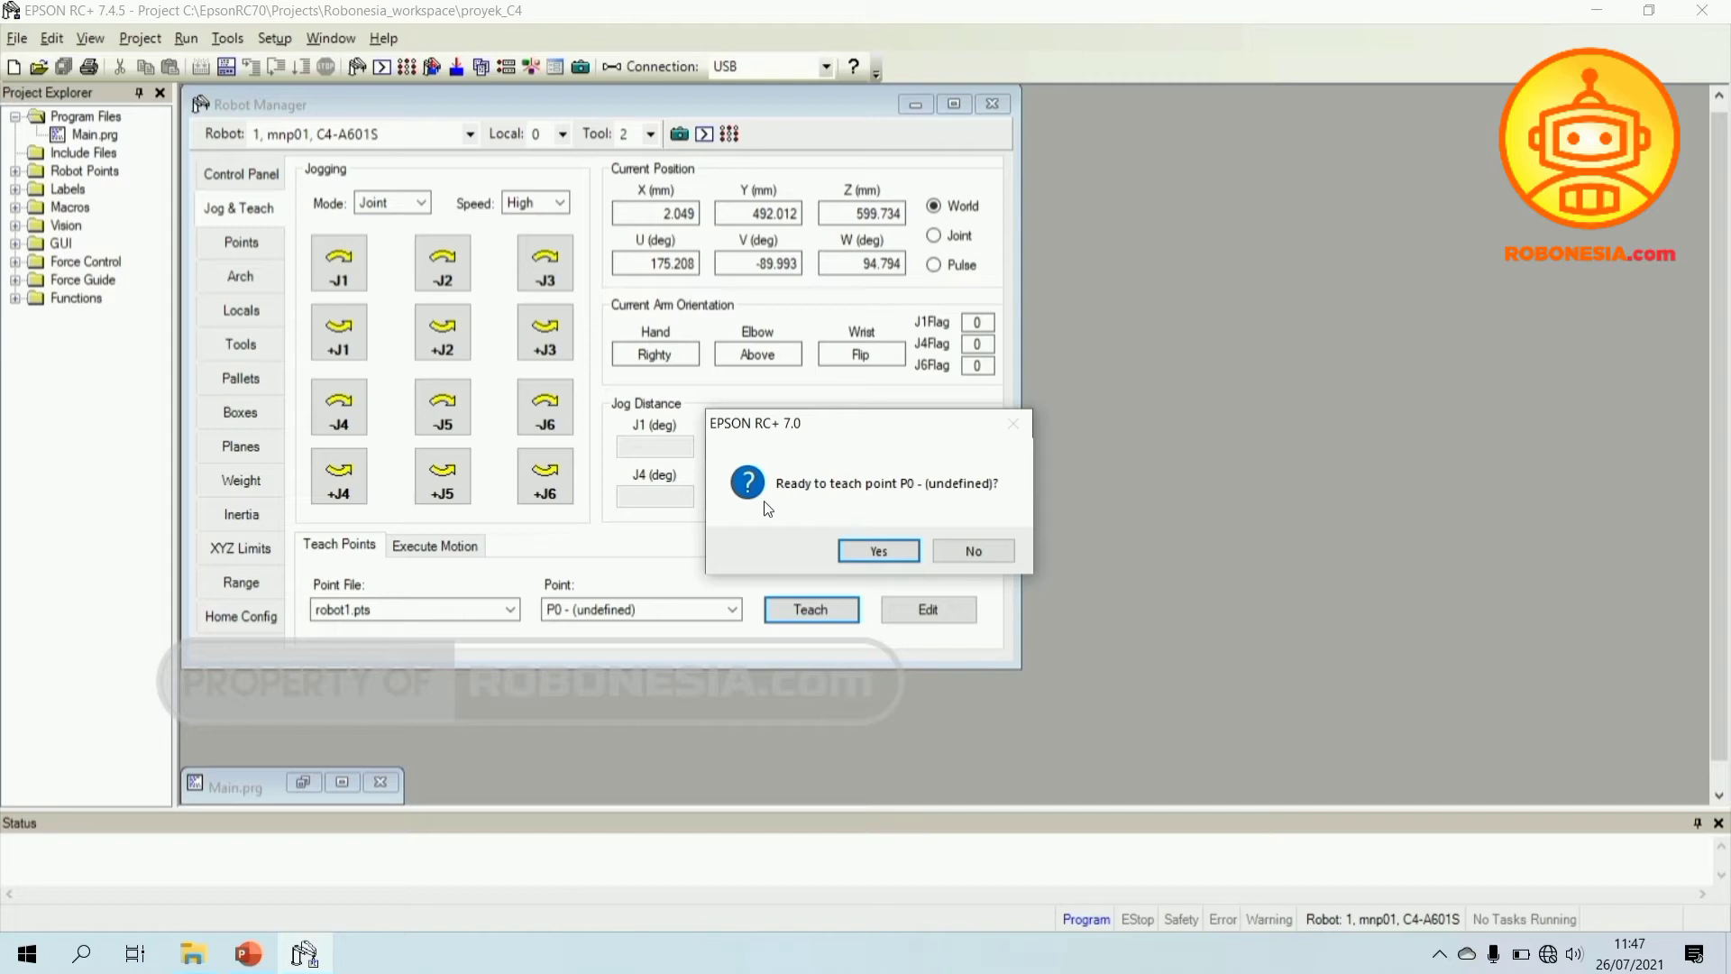
pyautogui.click(880, 550)
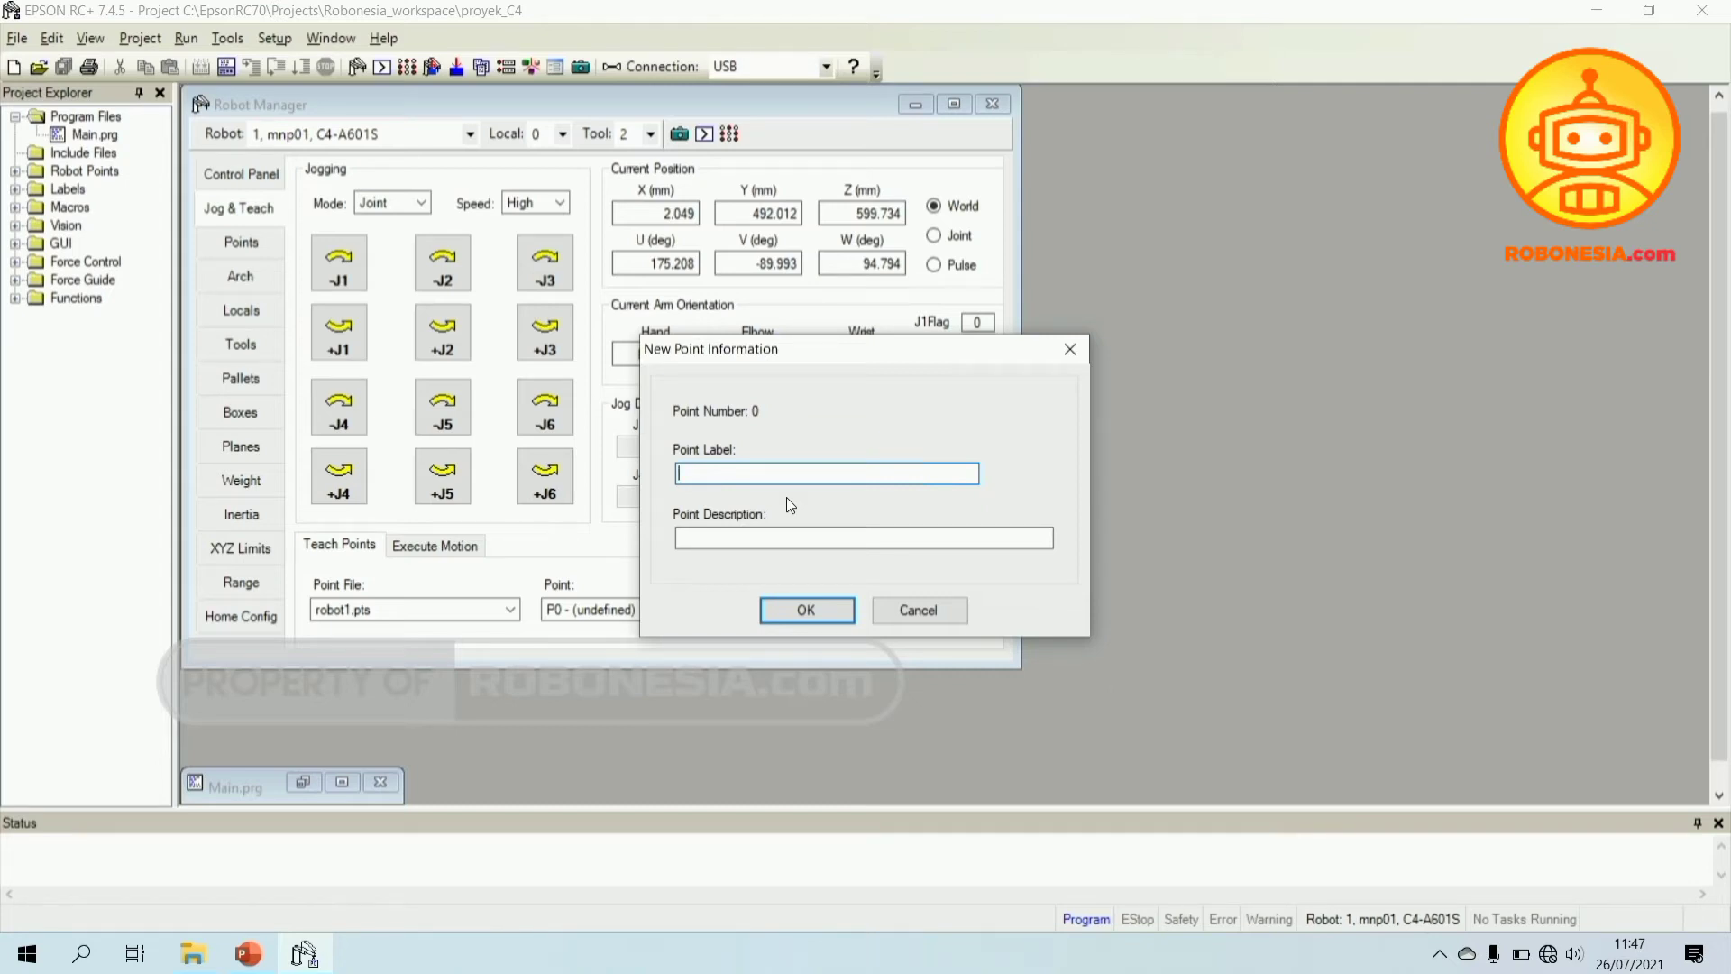
pyautogui.write('Posisi1')
pyautogui.click(748, 538)
pyautogui.write('Posisi Robot ')
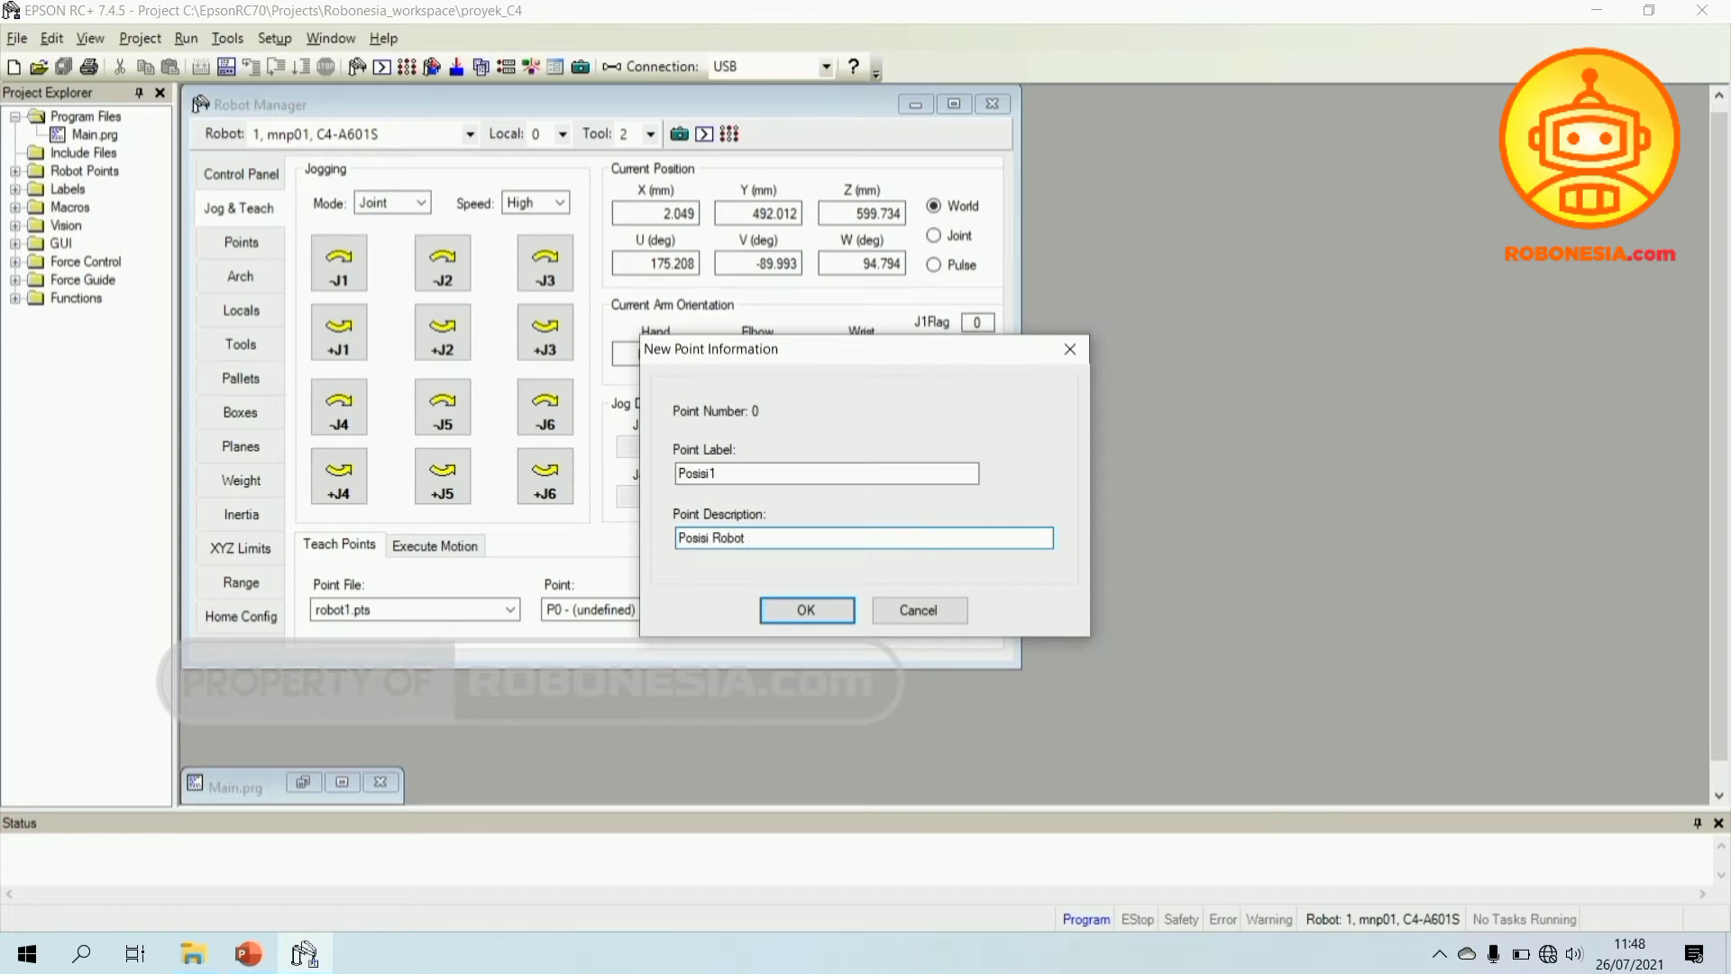
pyautogui.write('1')
# - Correct the point label to Posisi_1 and confirm the new point
pyautogui.click(733, 472)
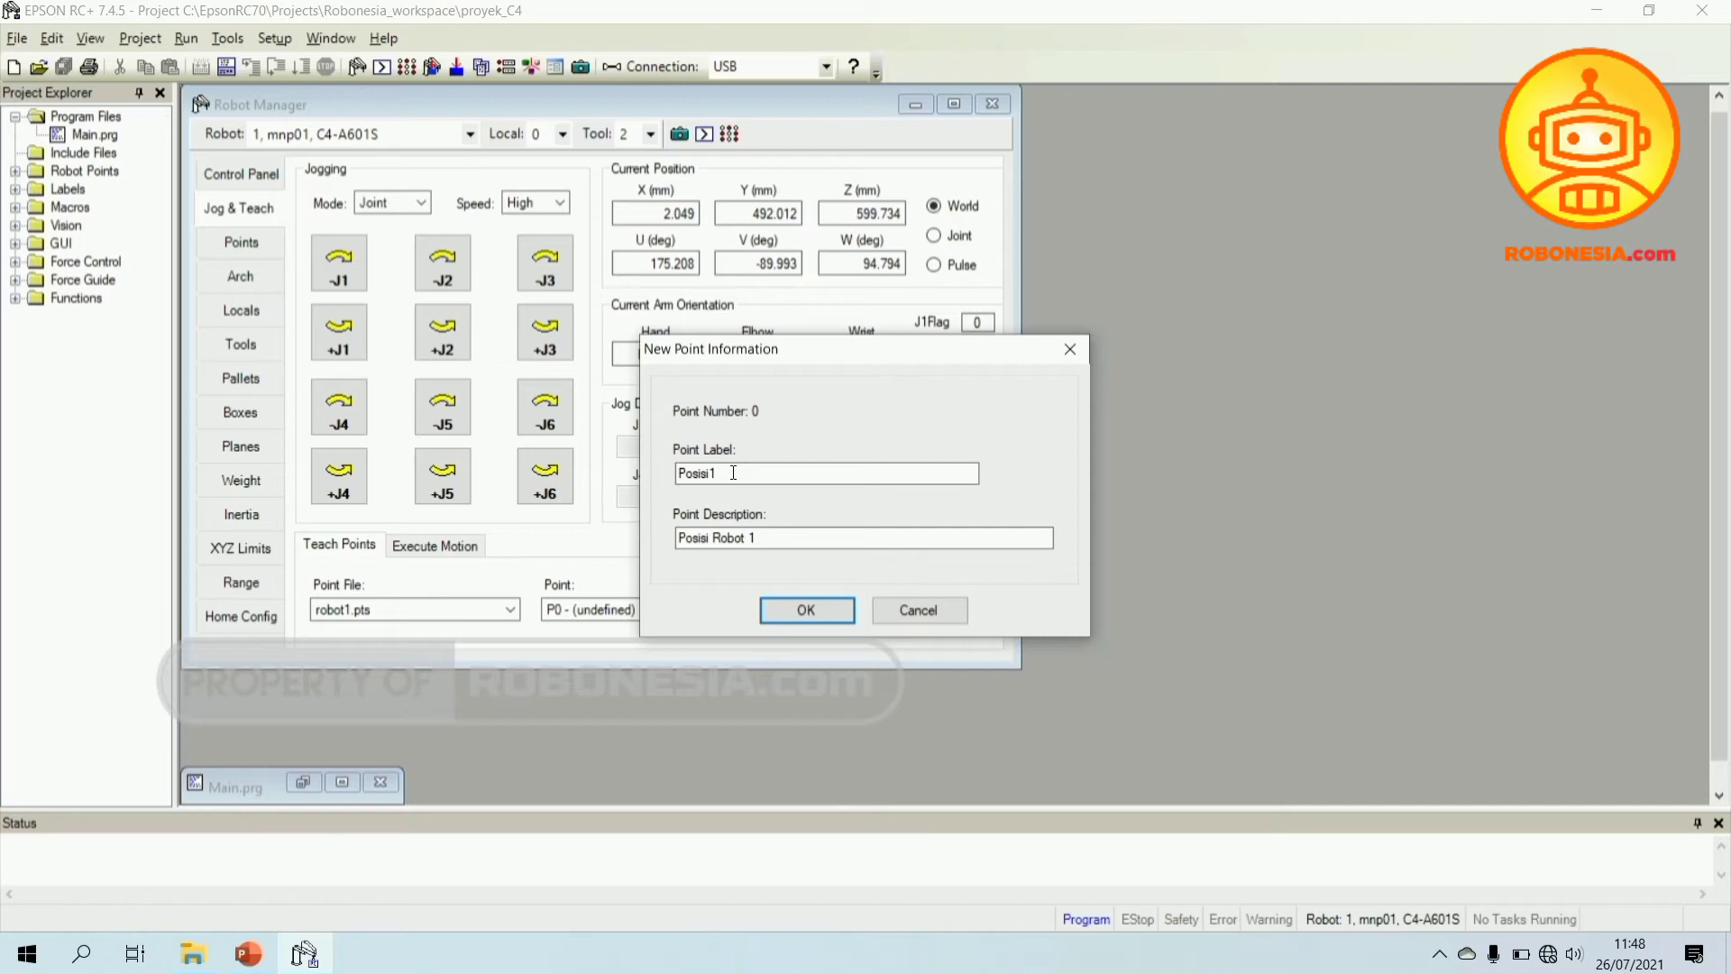
pyautogui.press('BackSpace')
pyautogui.write('_1')
pyautogui.press('BackSpace')
pyautogui.press('BackSpace')
pyautogui.write('1_1')
pyautogui.press('BackSpace')
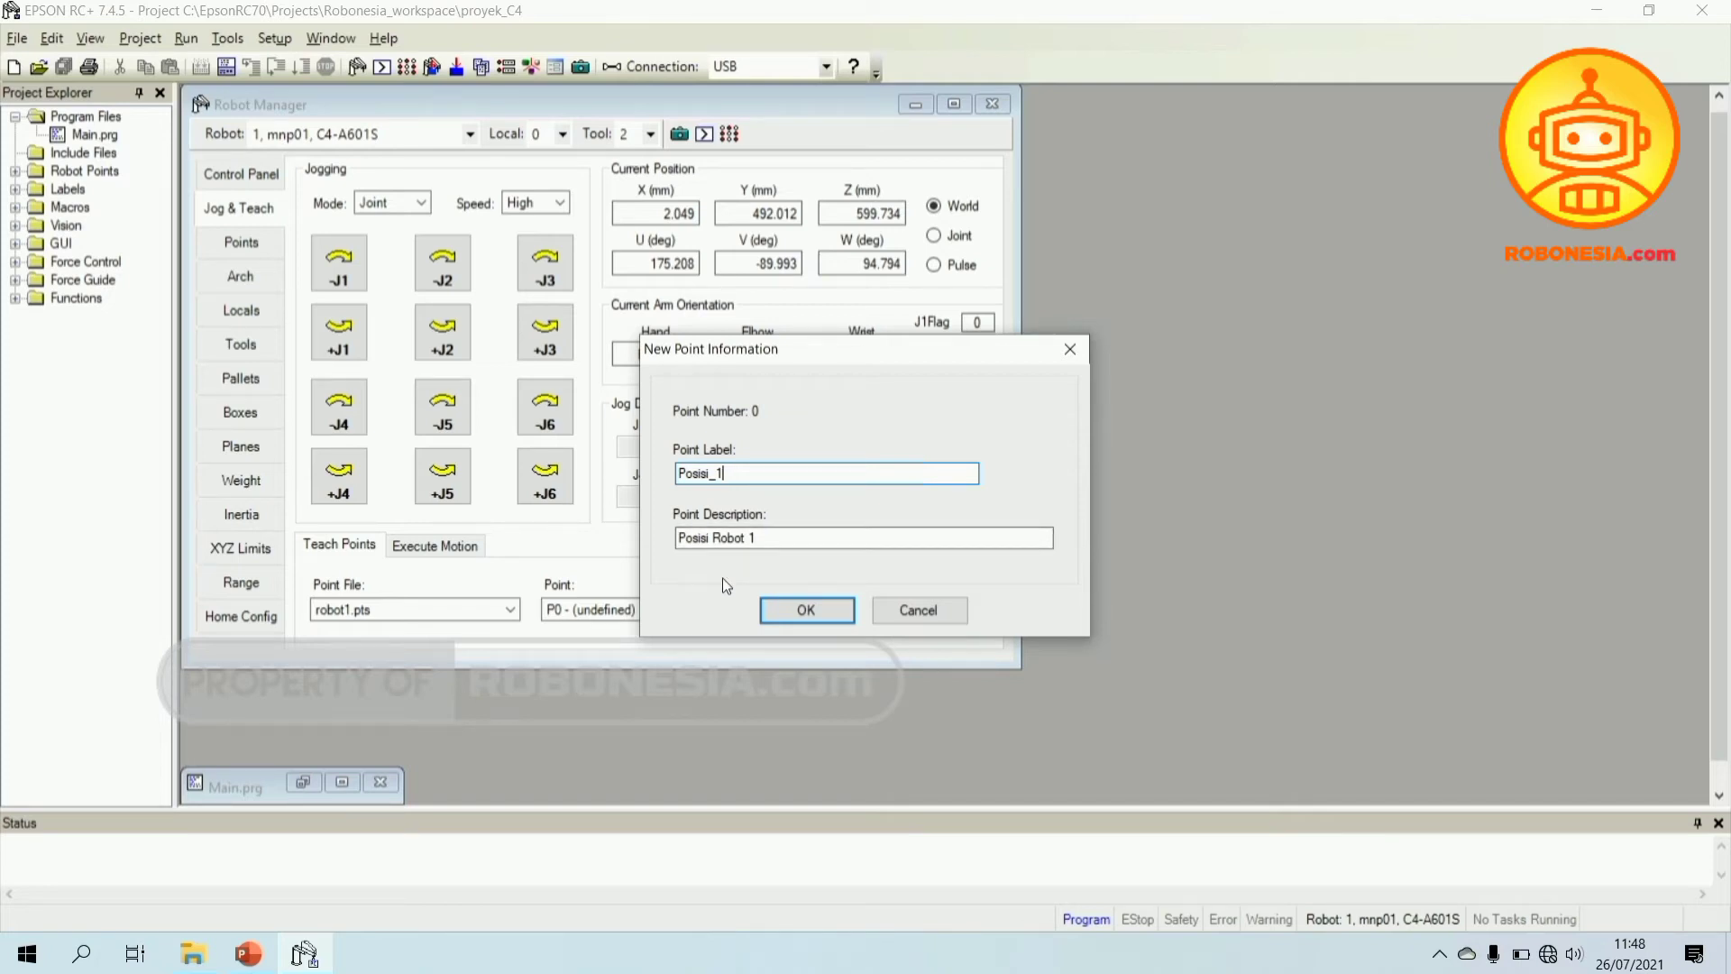
pyautogui.click(815, 609)
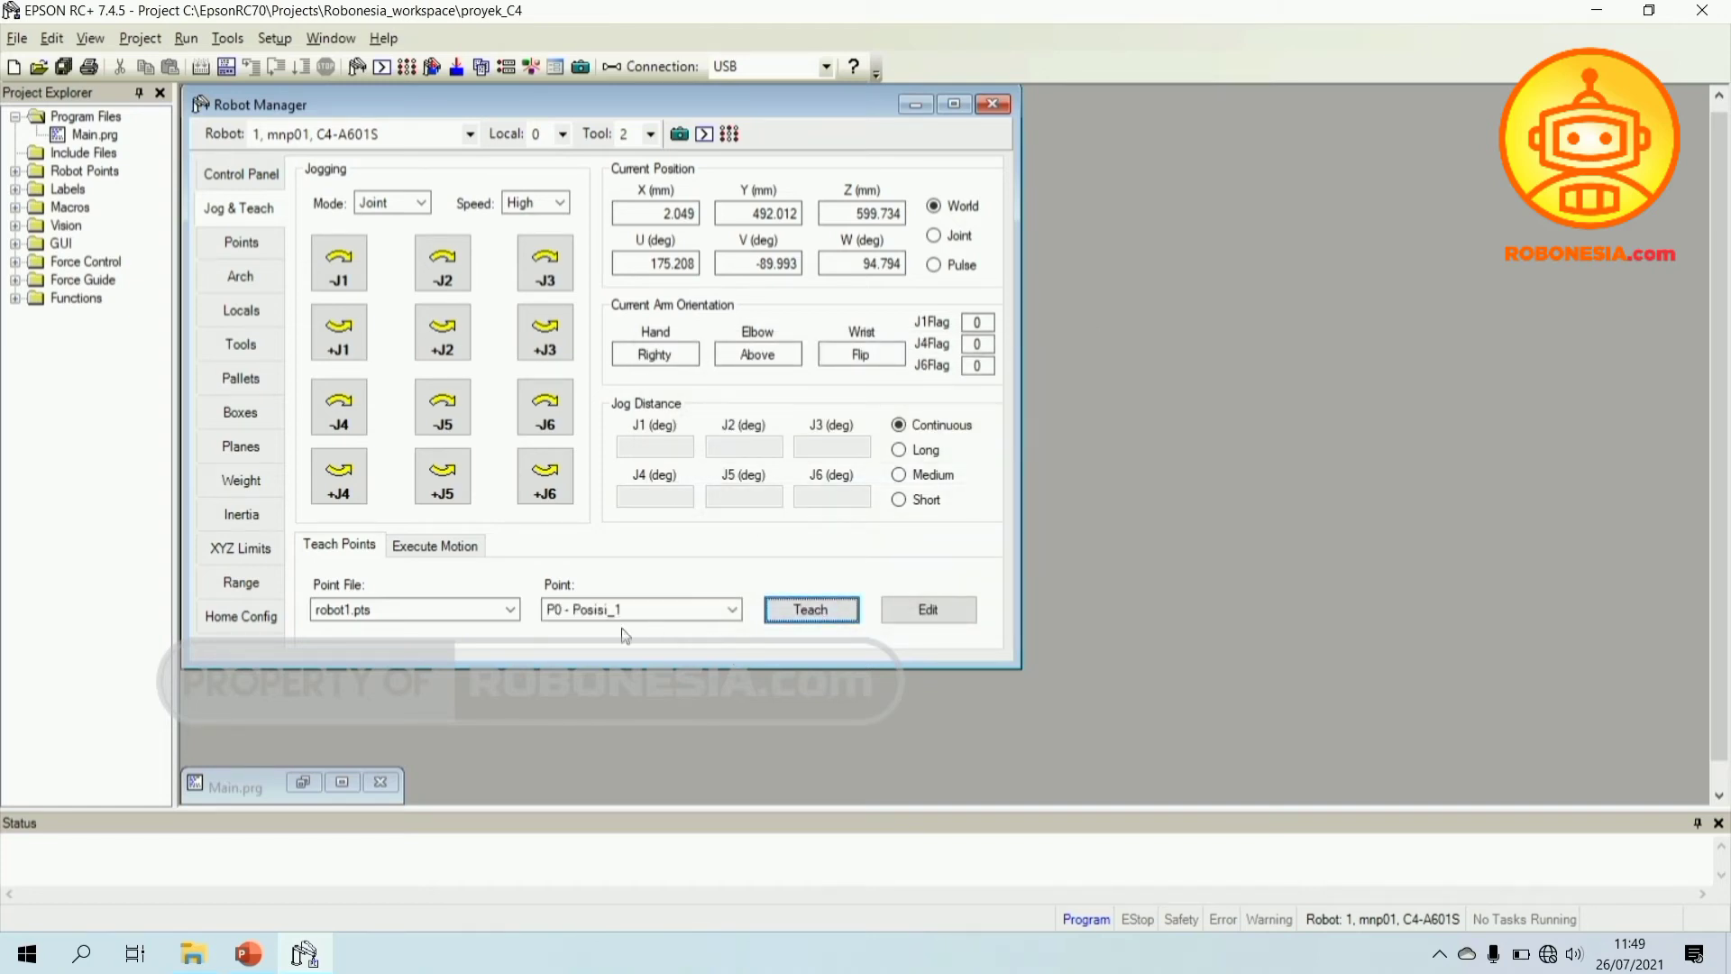
# - Select P1 - (undefined) in the Teach Points point list
pyautogui.click(733, 609)
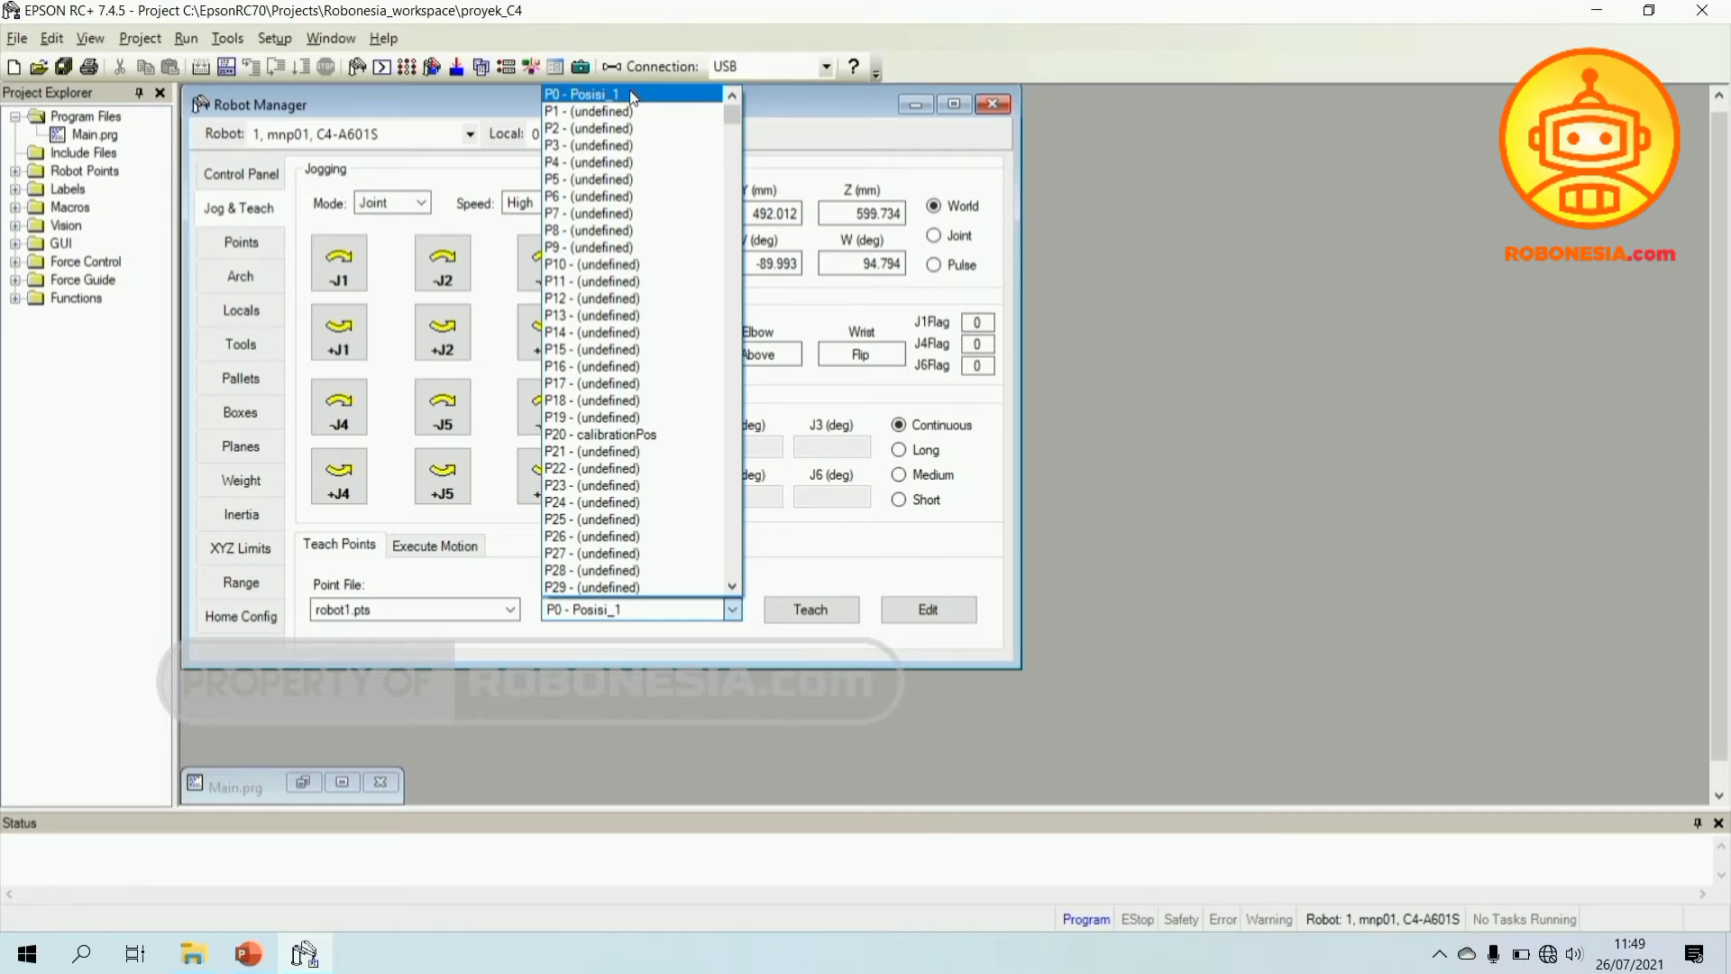
pyautogui.click(649, 640)
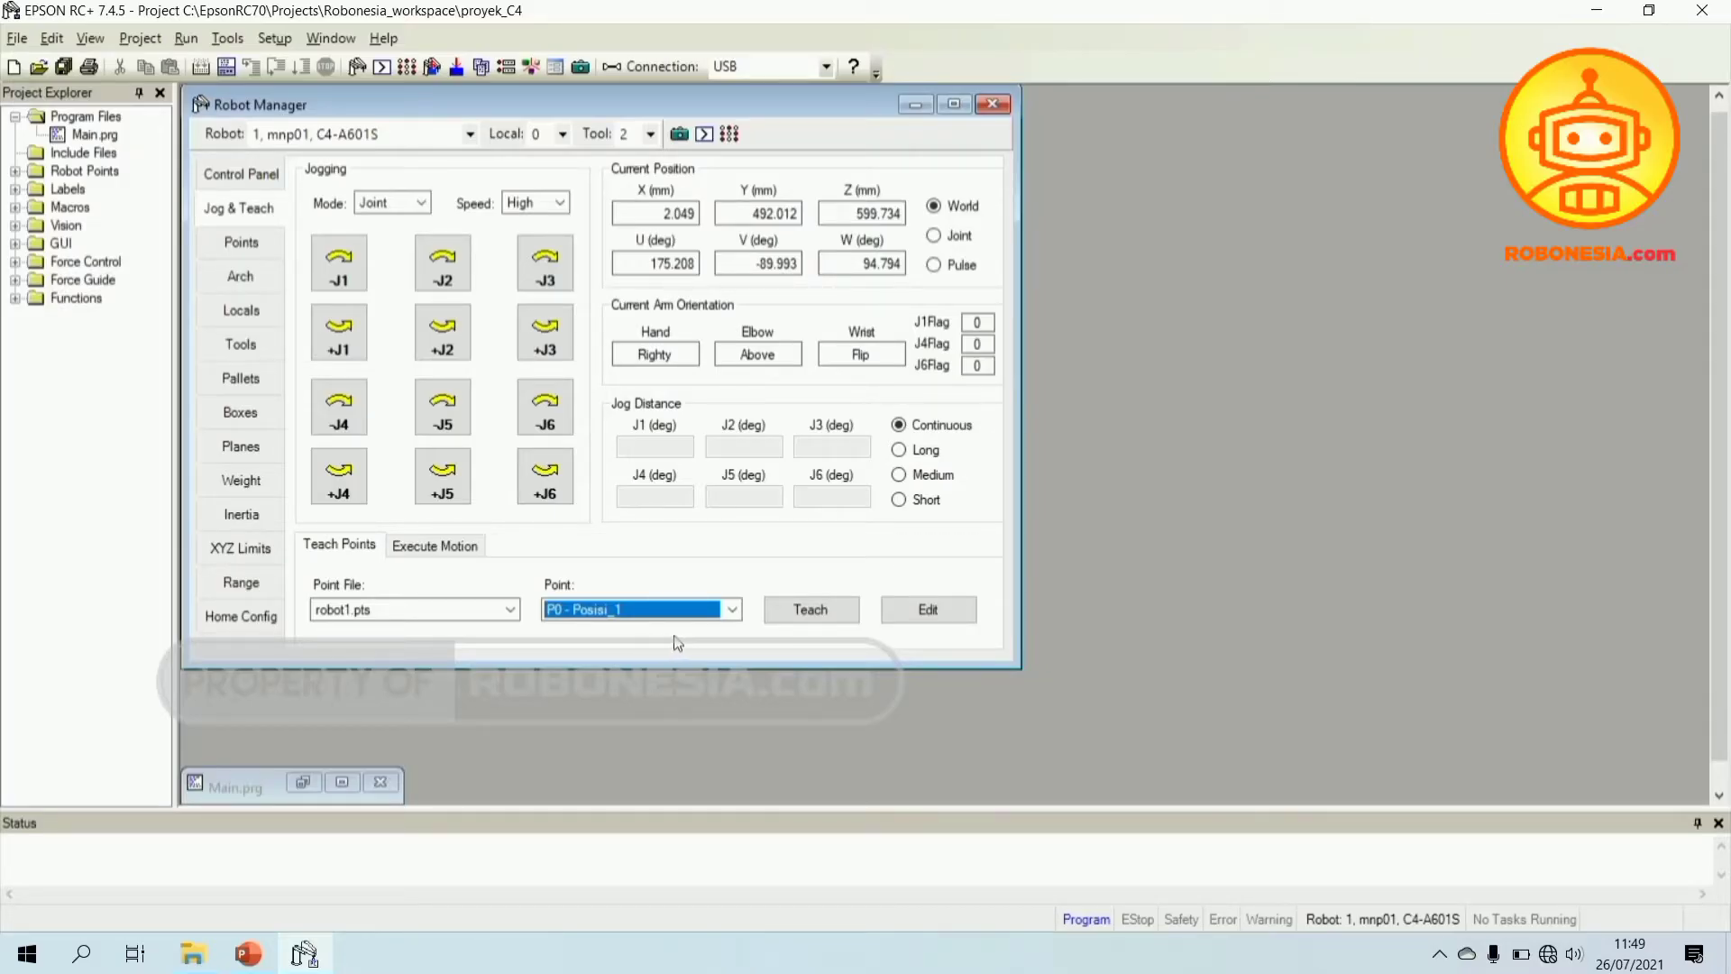
pyautogui.click(732, 610)
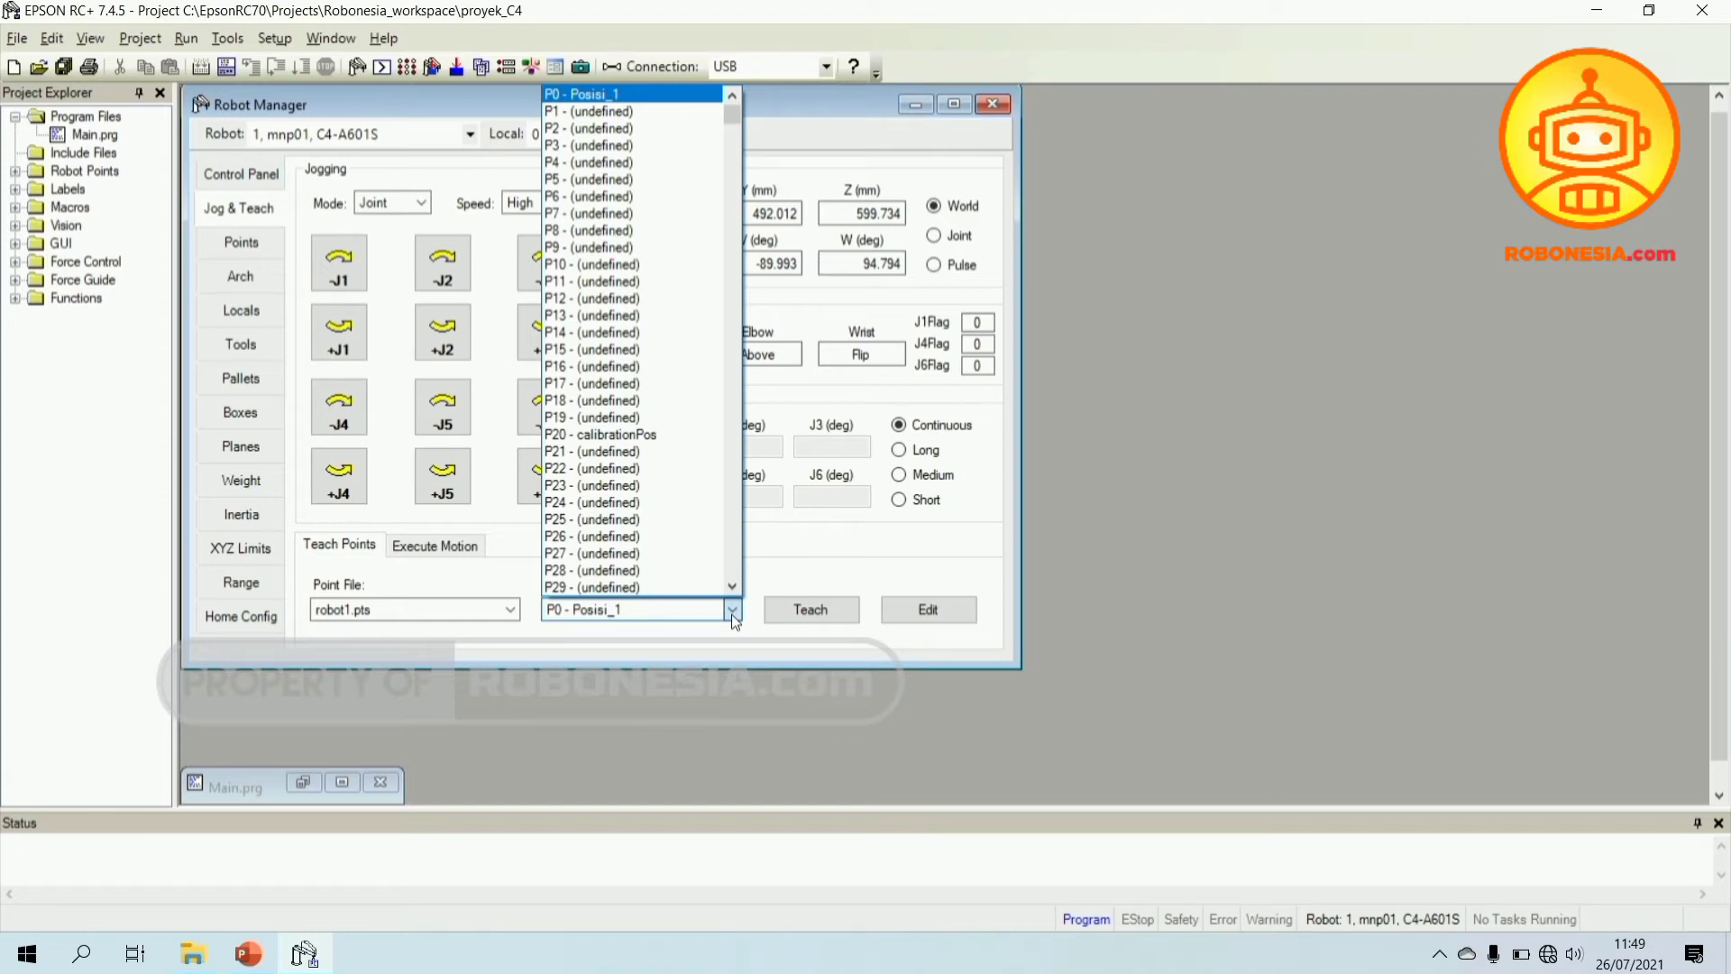
pyautogui.click(732, 614)
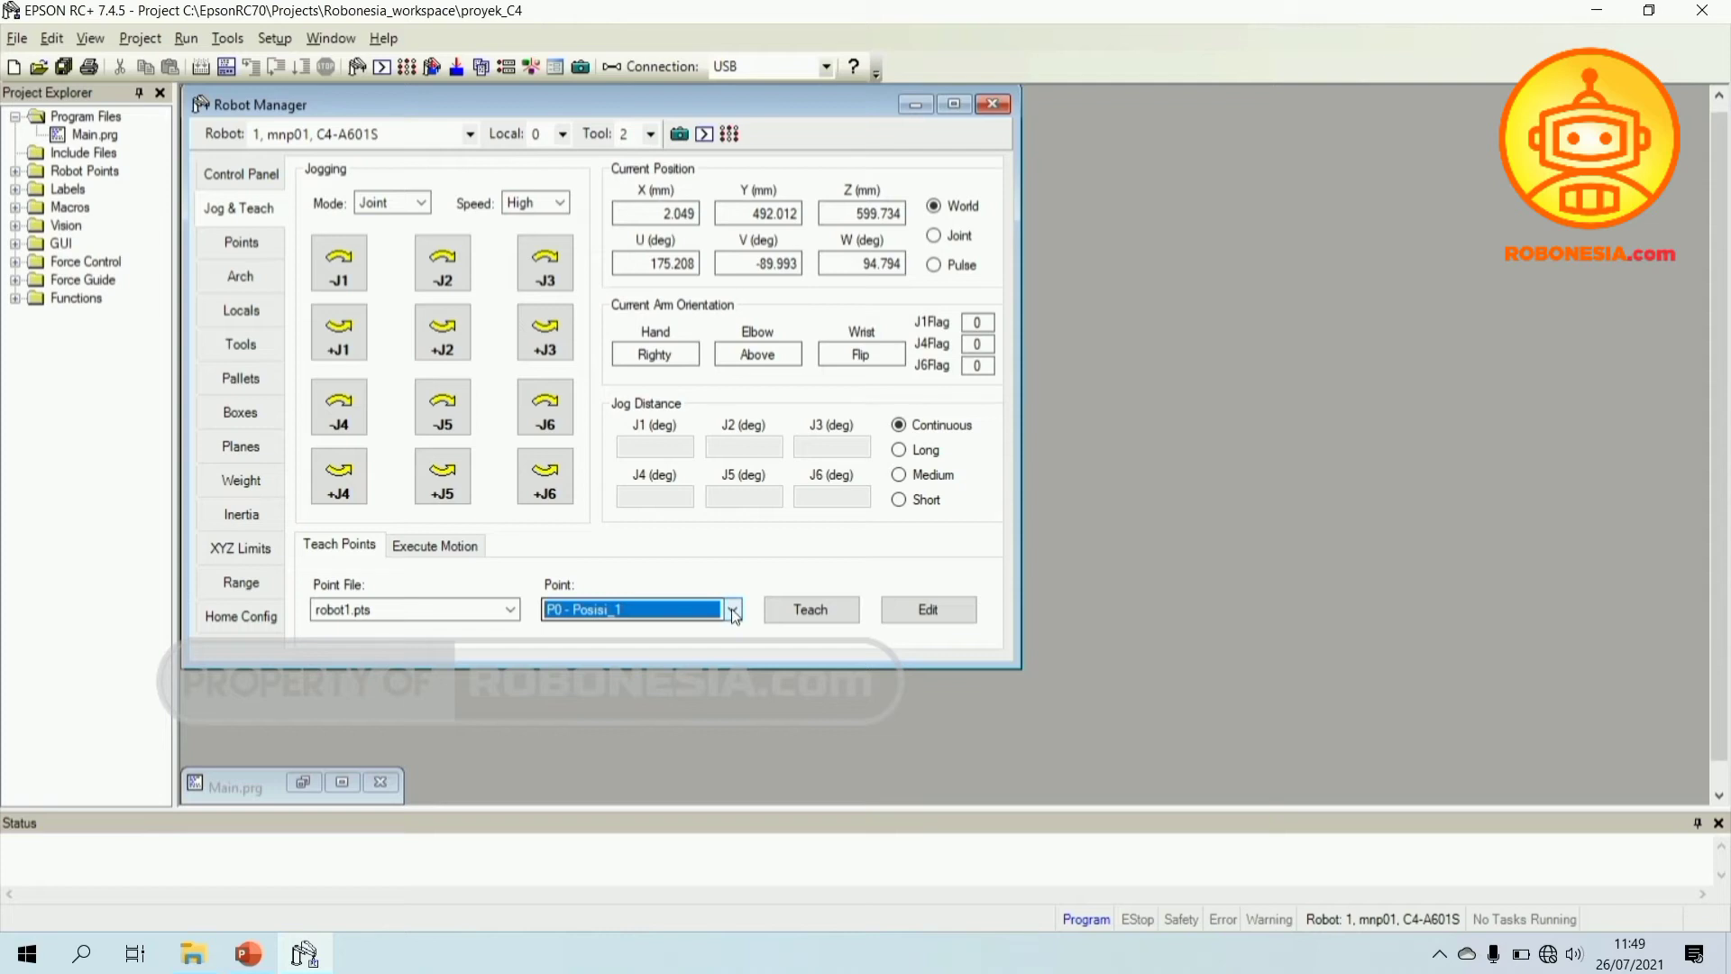
pyautogui.click(732, 608)
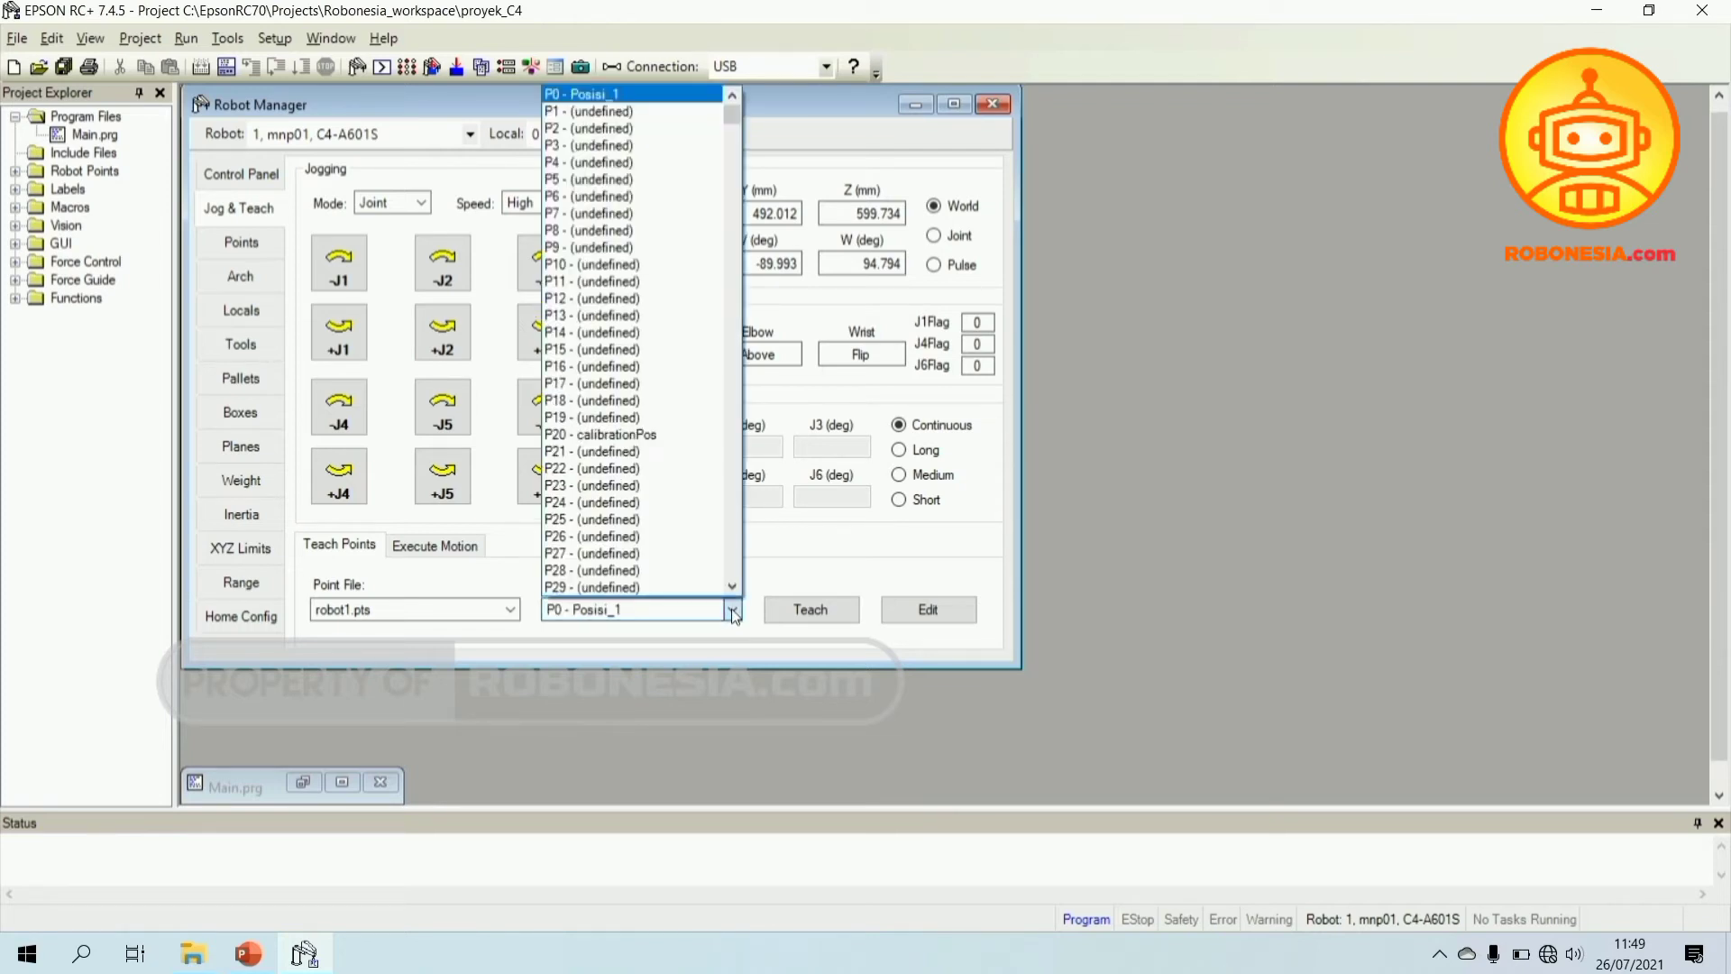
pyautogui.click(597, 110)
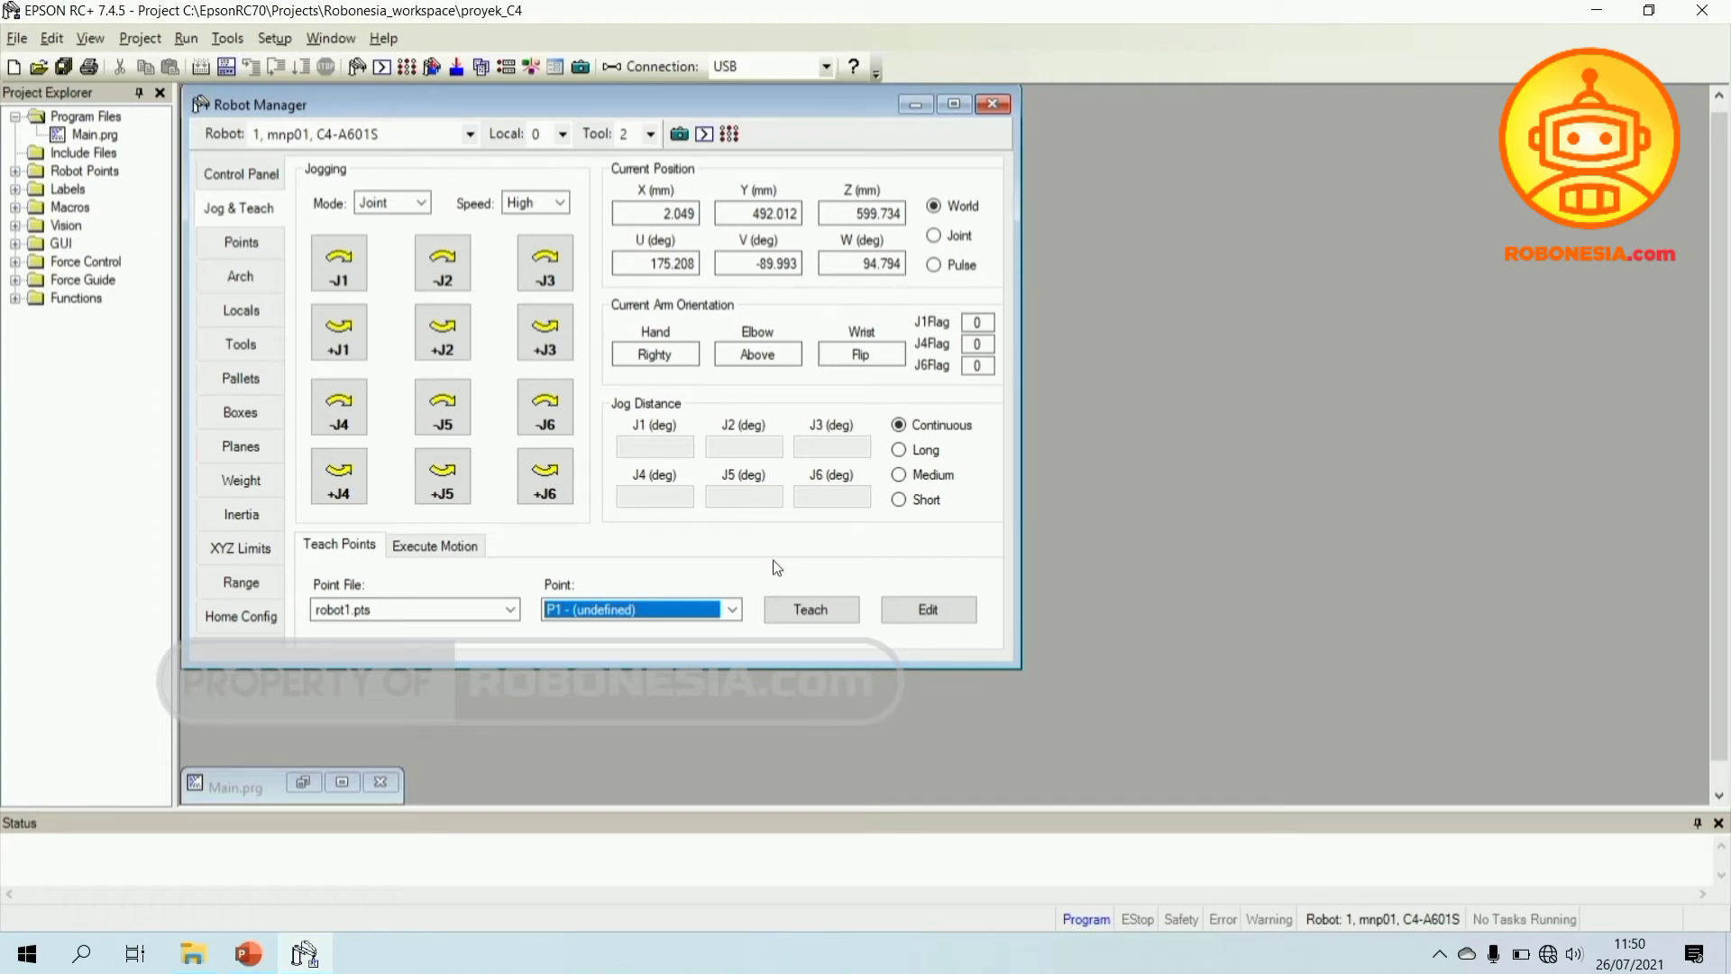
# - Teach P1 at the current arm position, labelled Posisi_2 with description 'Posisi Robot 1'
pyautogui.click(810, 610)
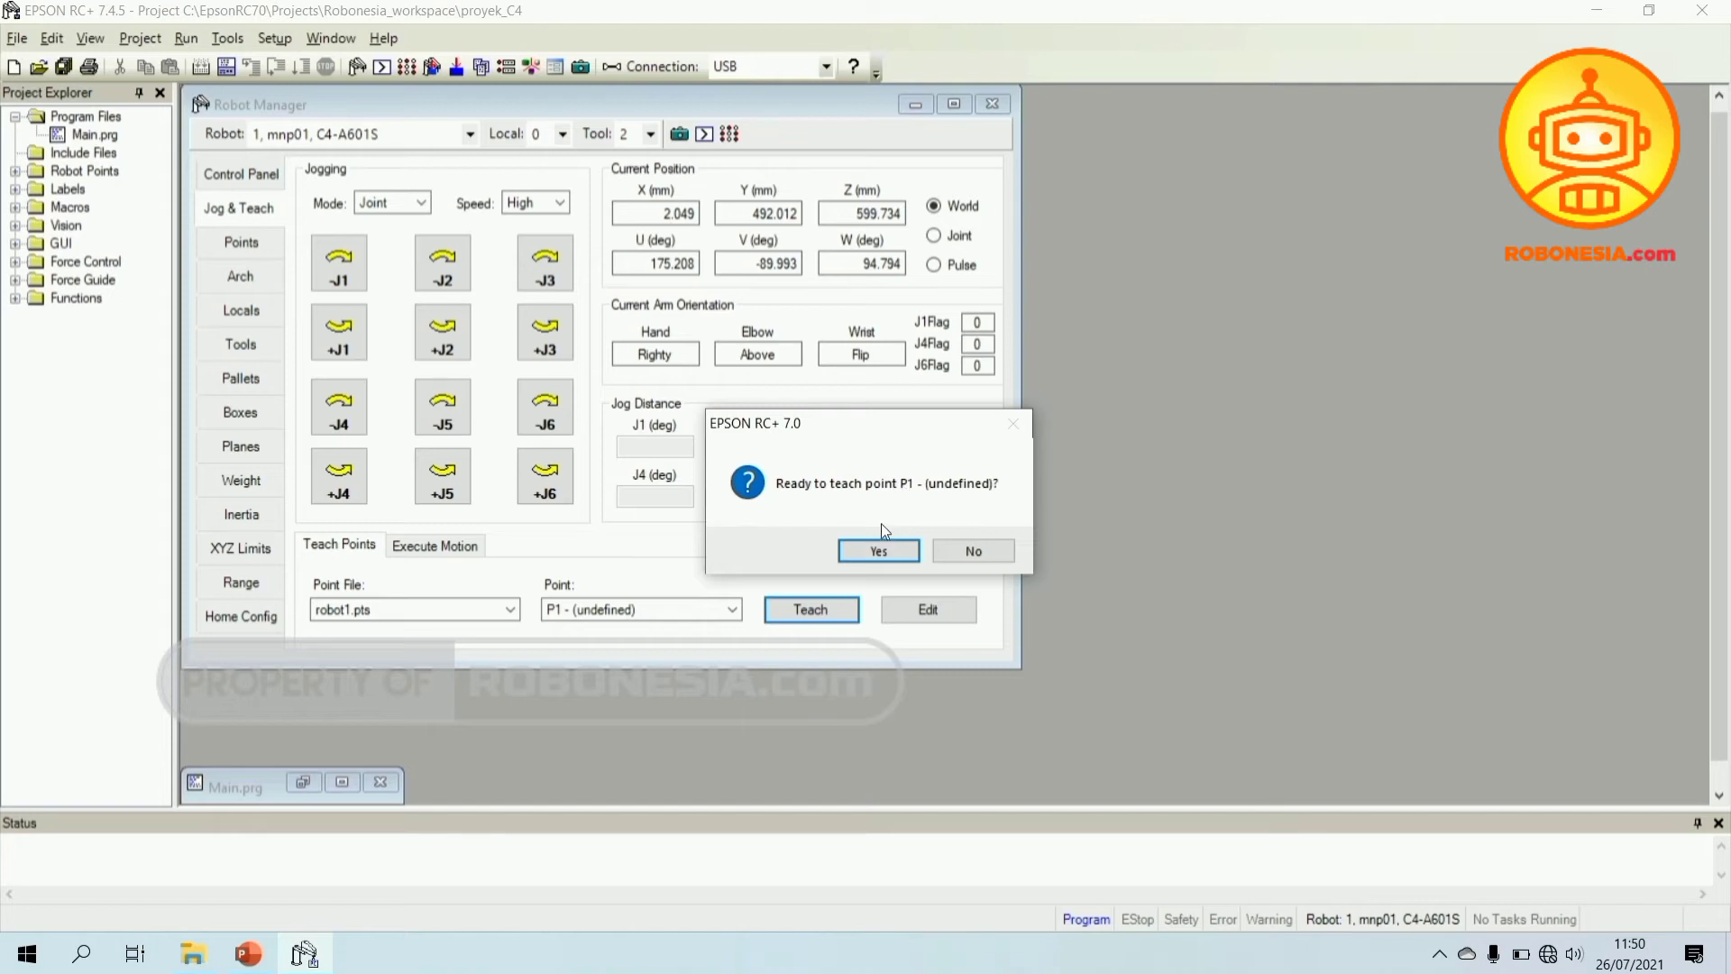
pyautogui.click(869, 552)
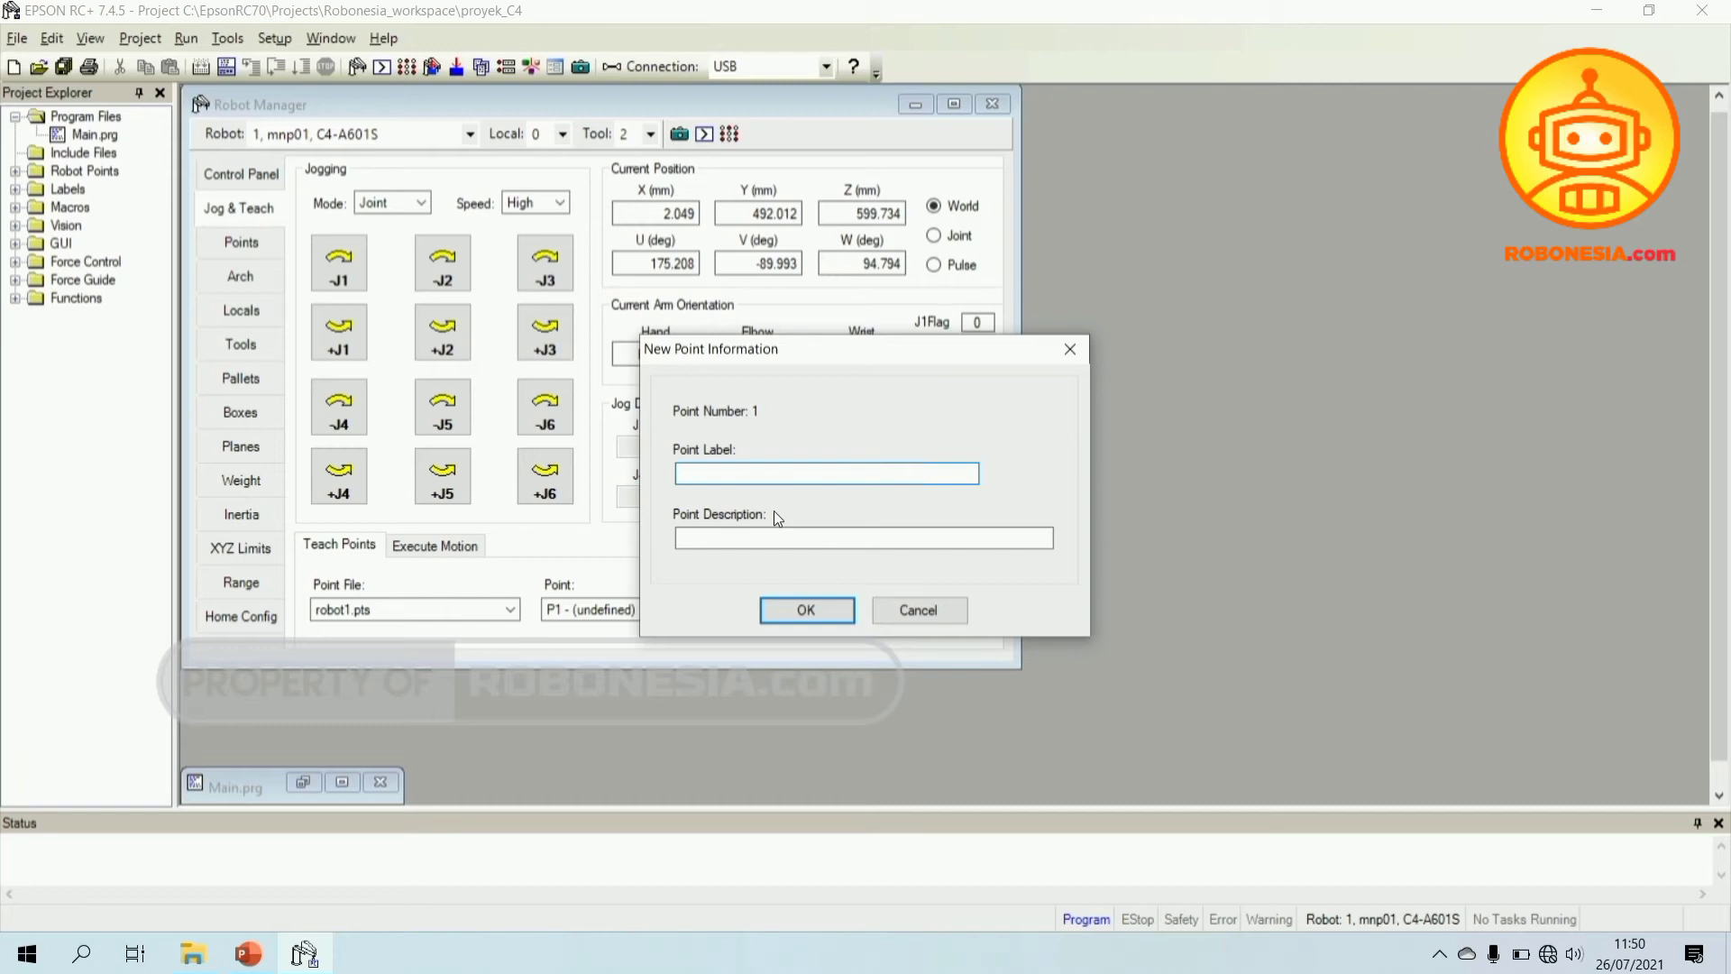
pyautogui.write('Posisi_2')
pyautogui.click(746, 536)
pyautogui.write('Posisi R')
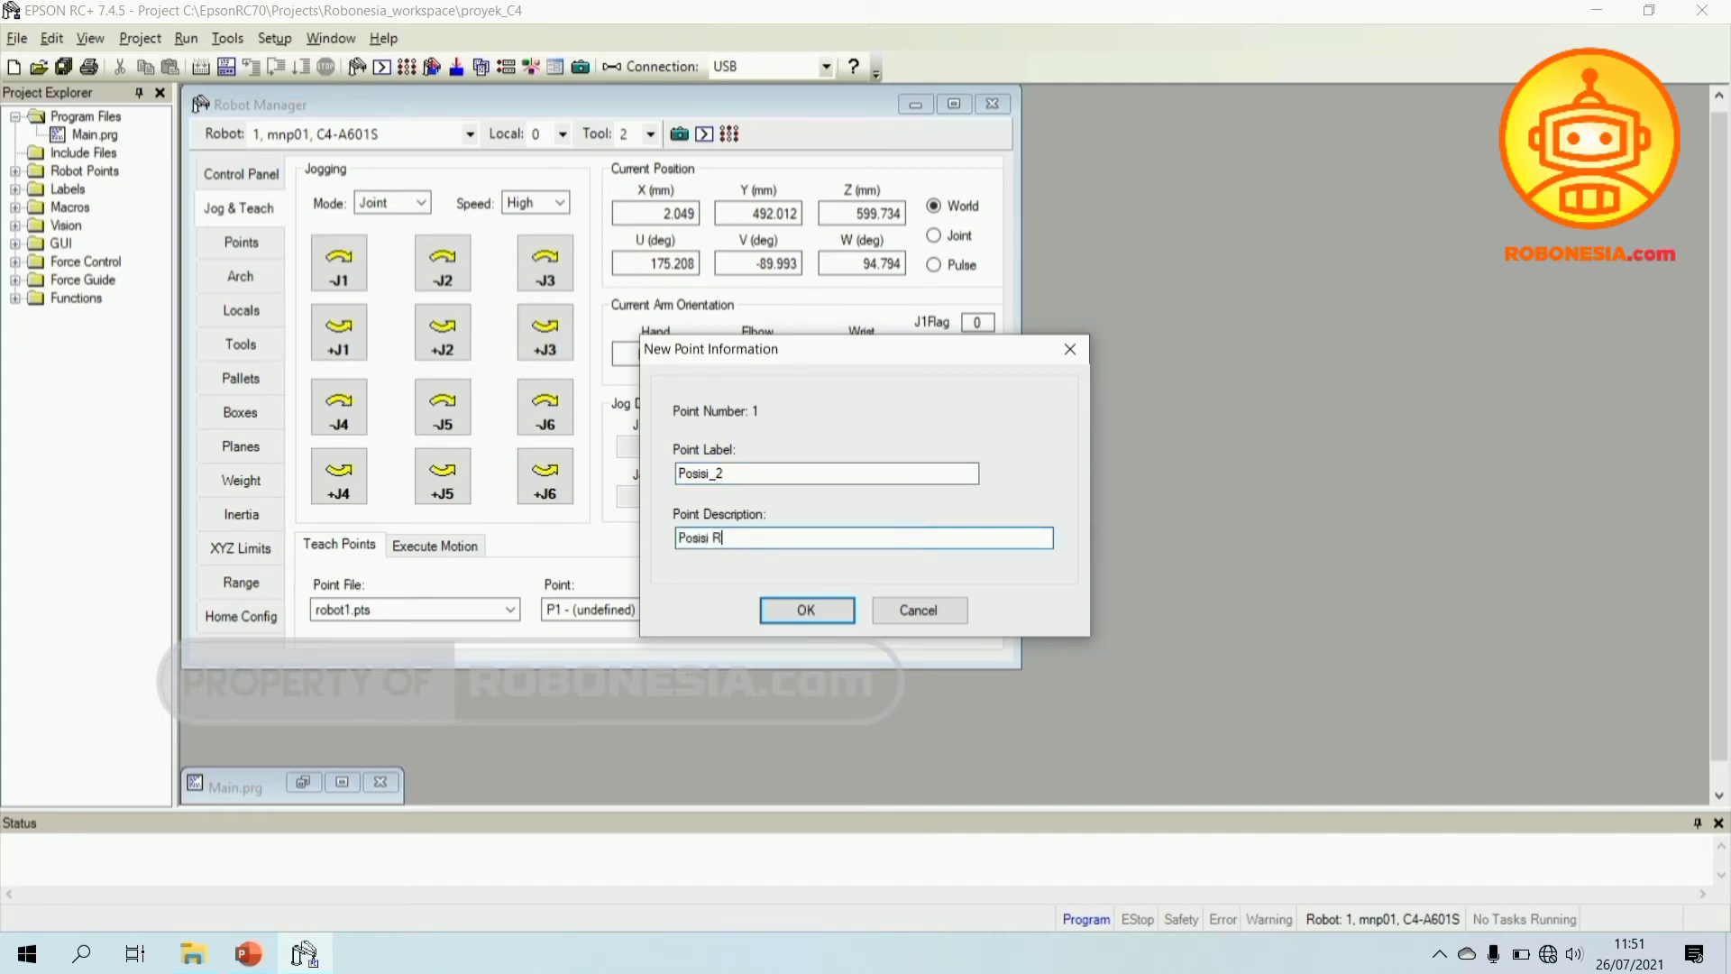
pyautogui.write('obot 1')
pyautogui.click(805, 612)
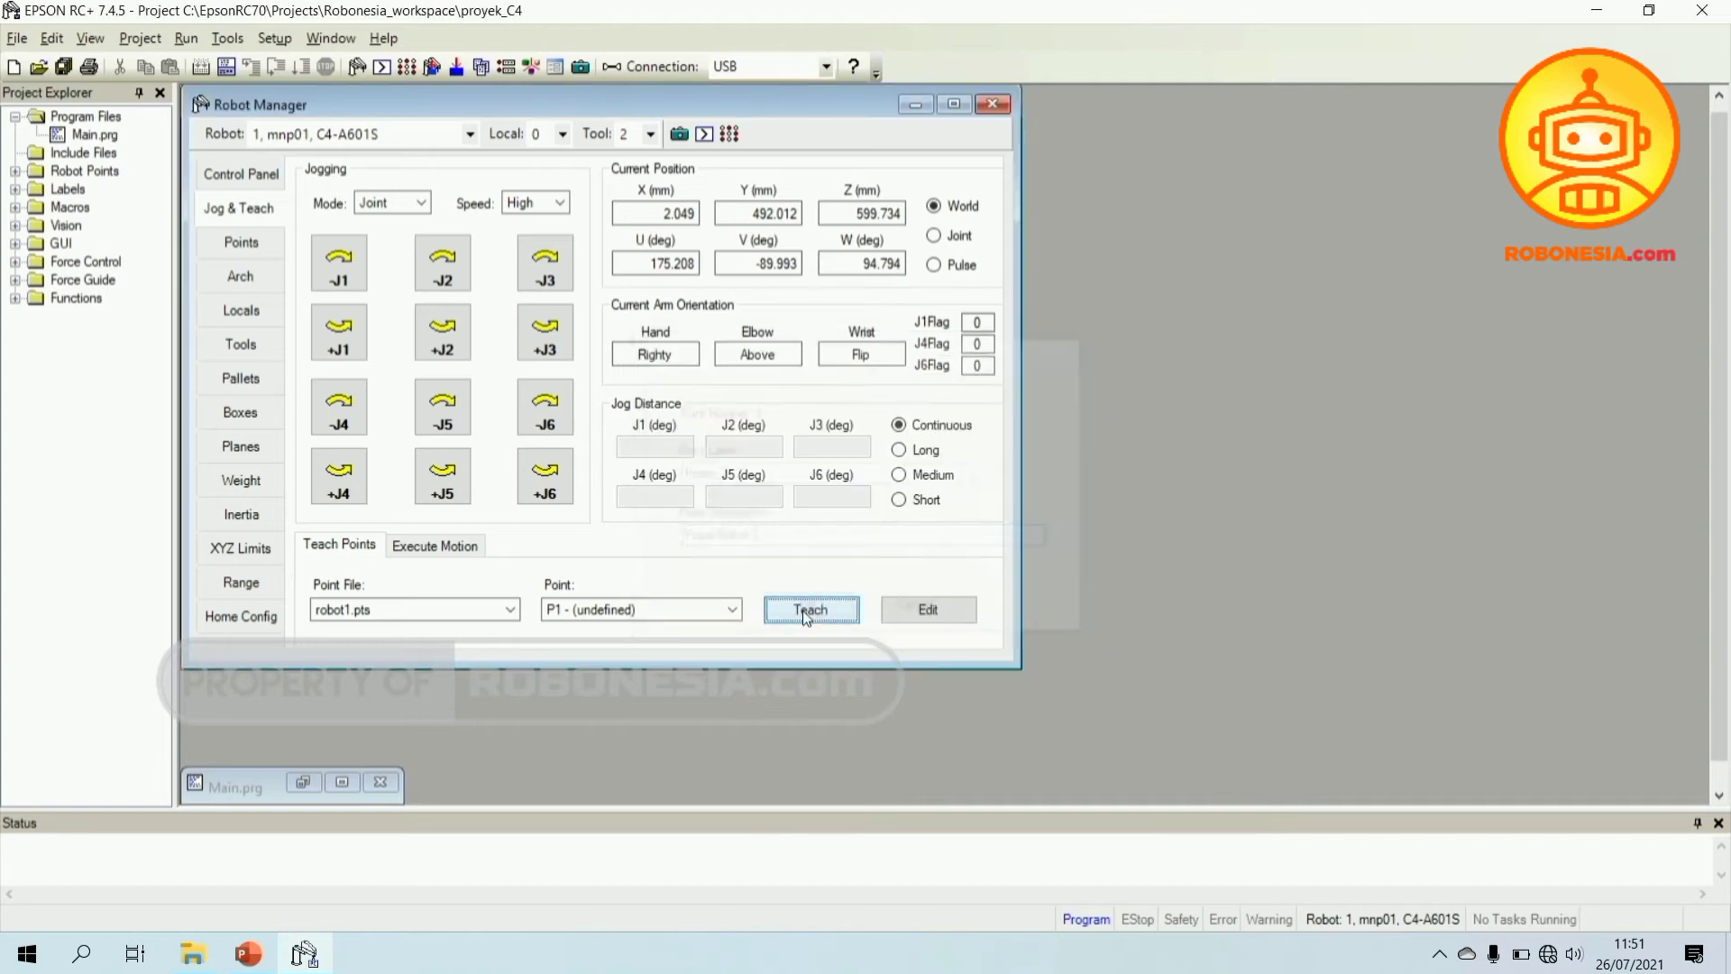
# - Select P2 - (undefined) from the scrolled Teach Points point list
pyautogui.click(733, 608)
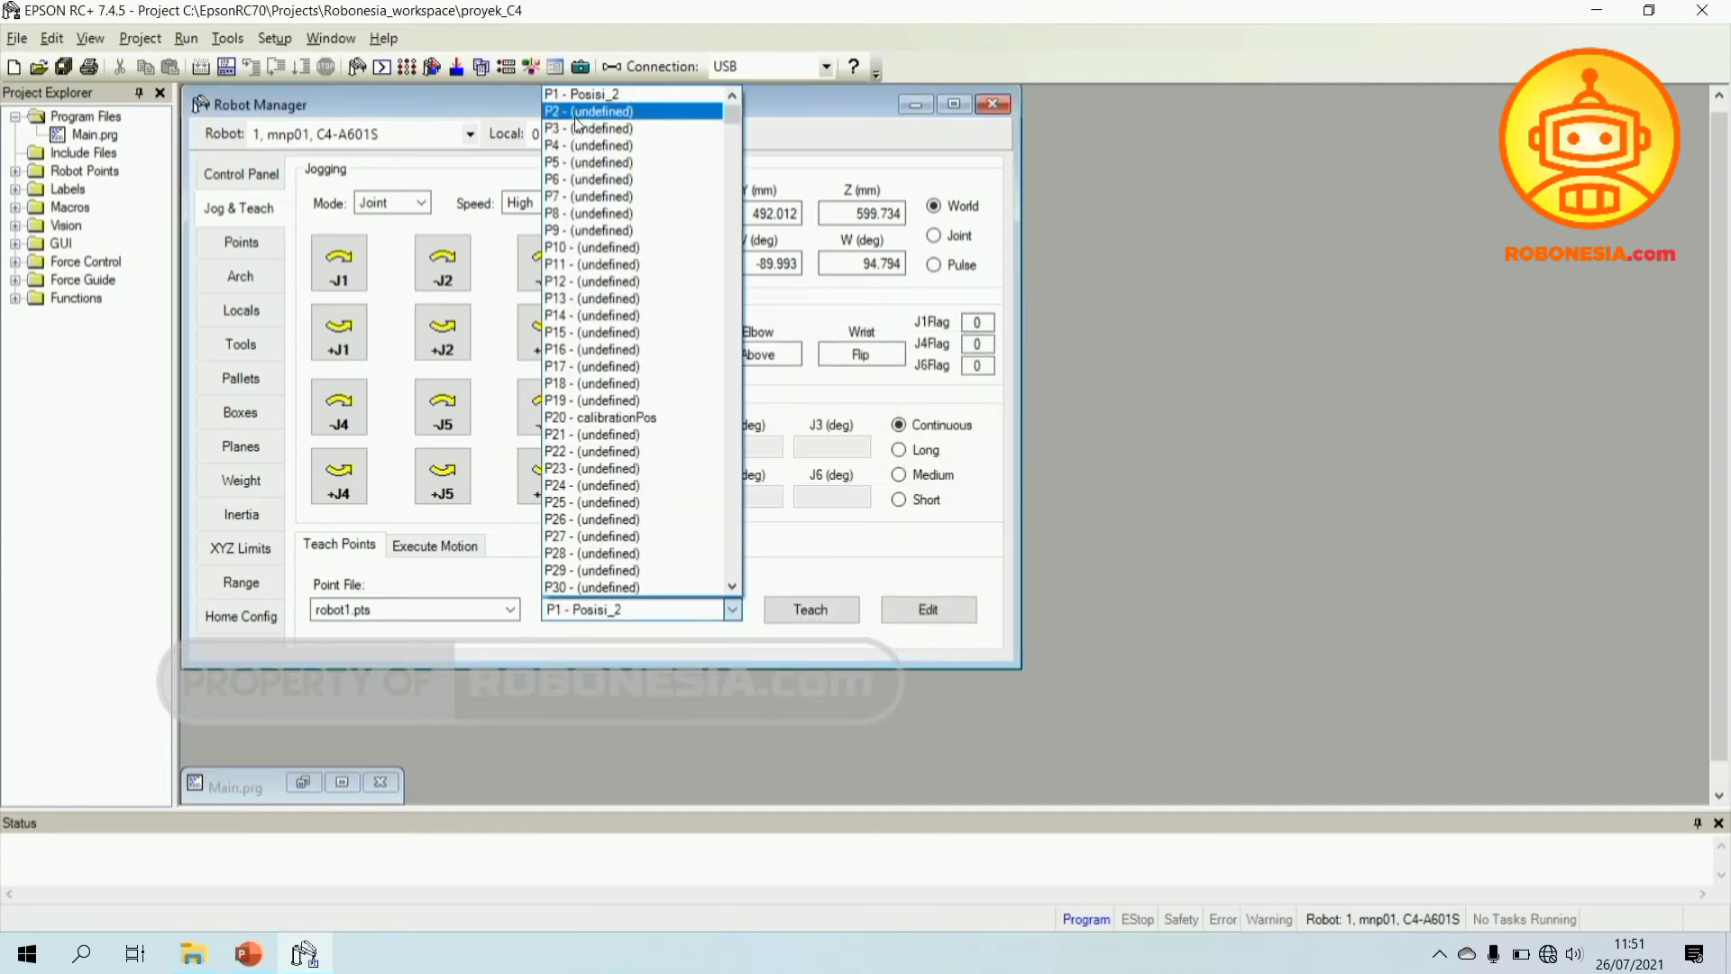
pyautogui.scroll(1, 577, 116)
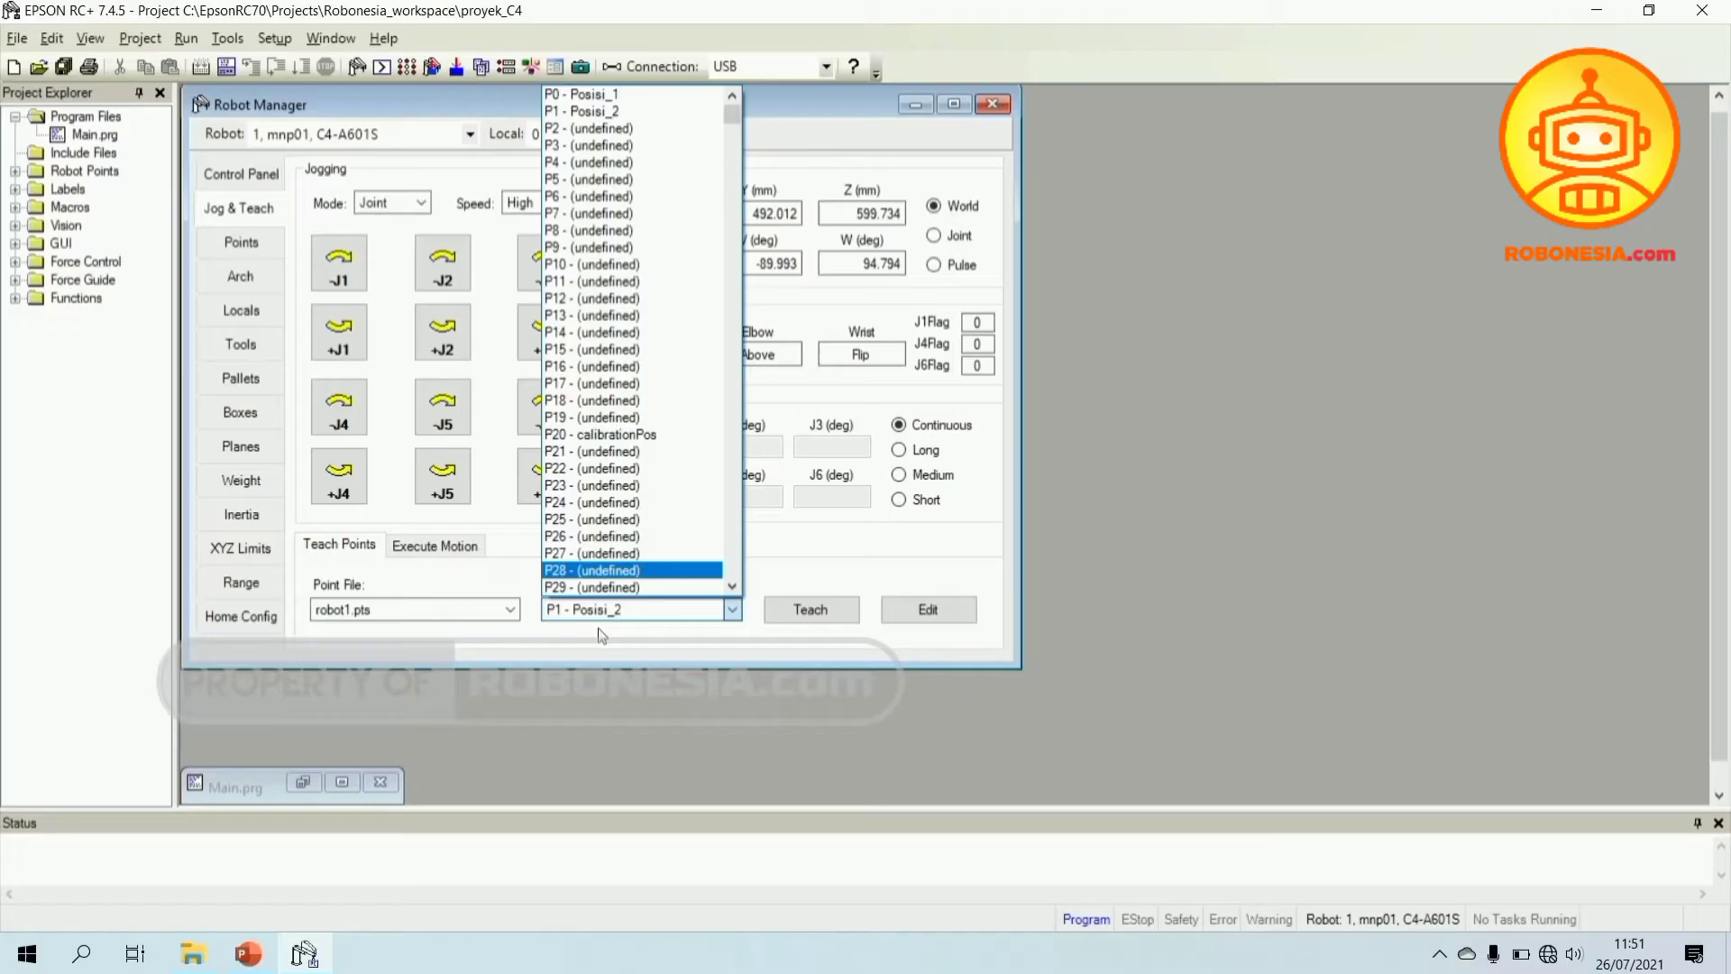
pyautogui.click(613, 570)
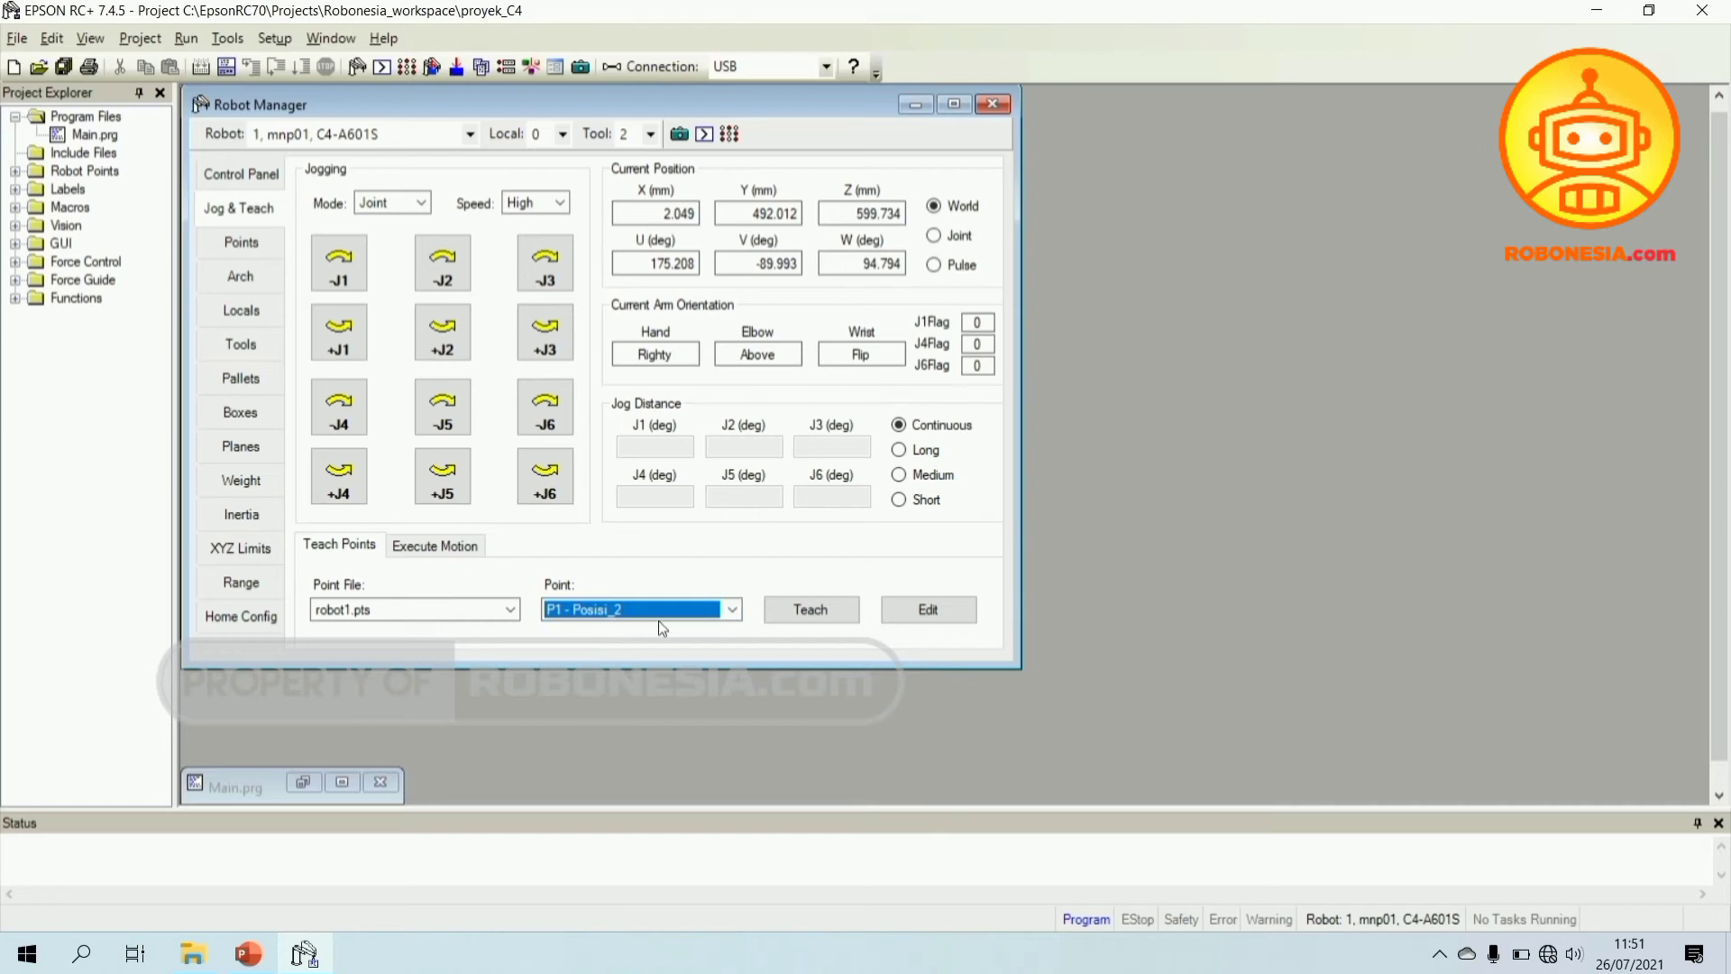
pyautogui.click(732, 609)
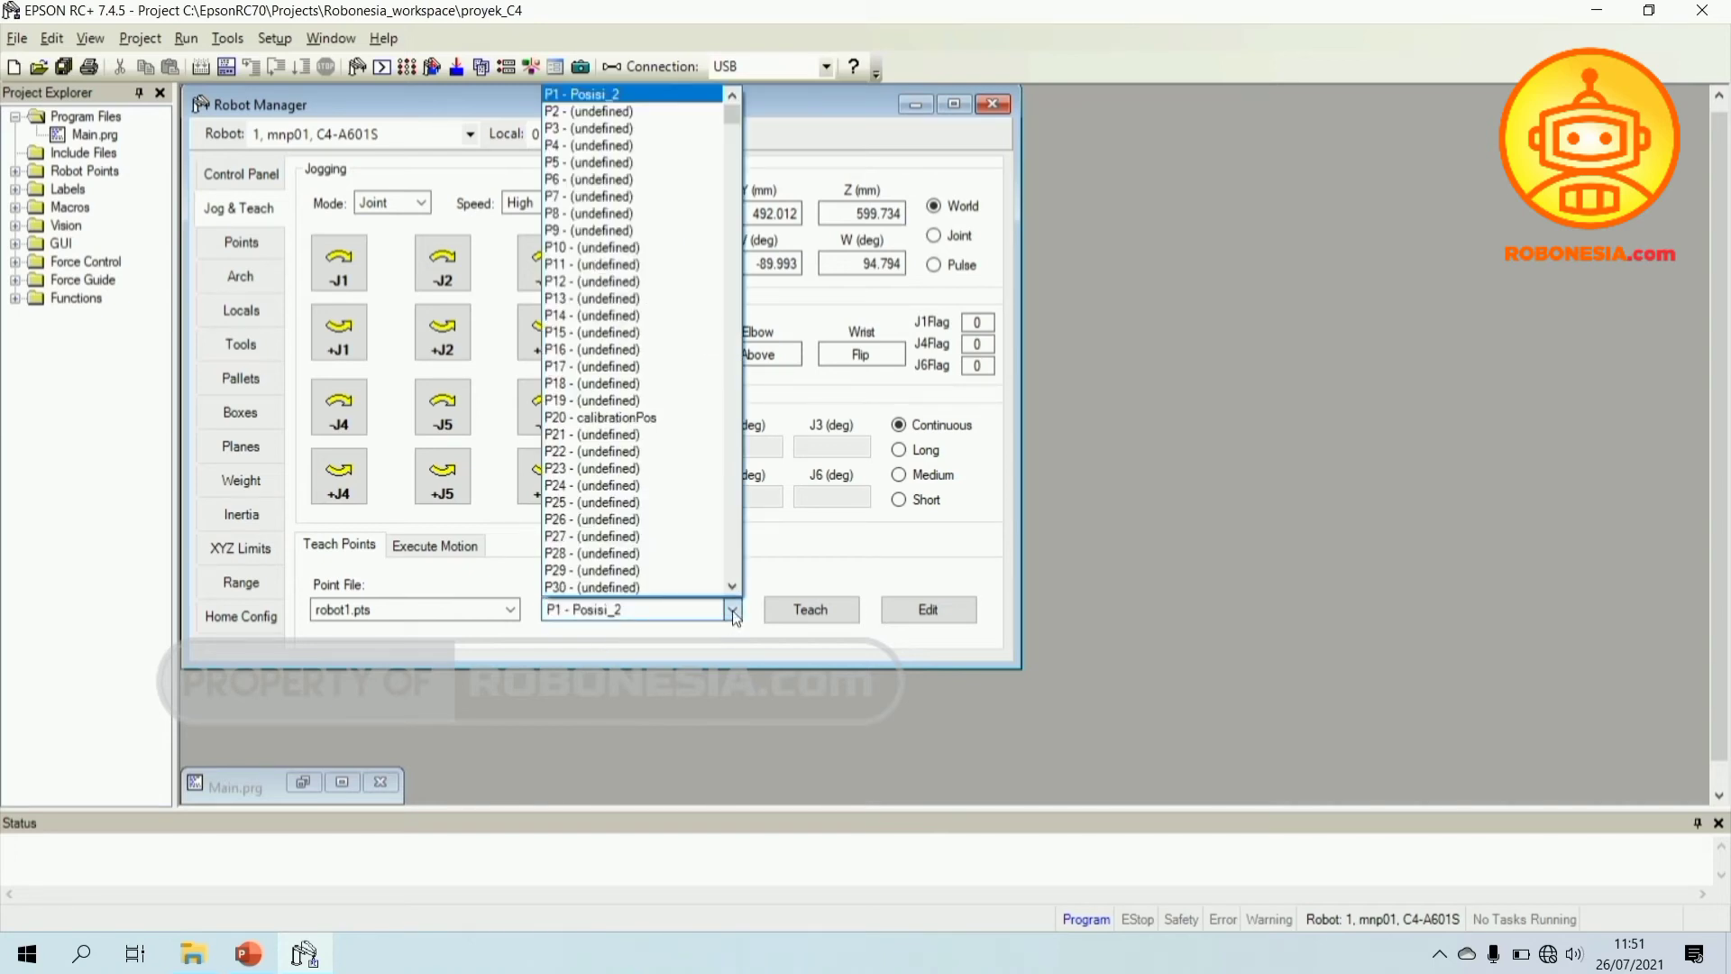
pyautogui.scroll(1, 673, 133)
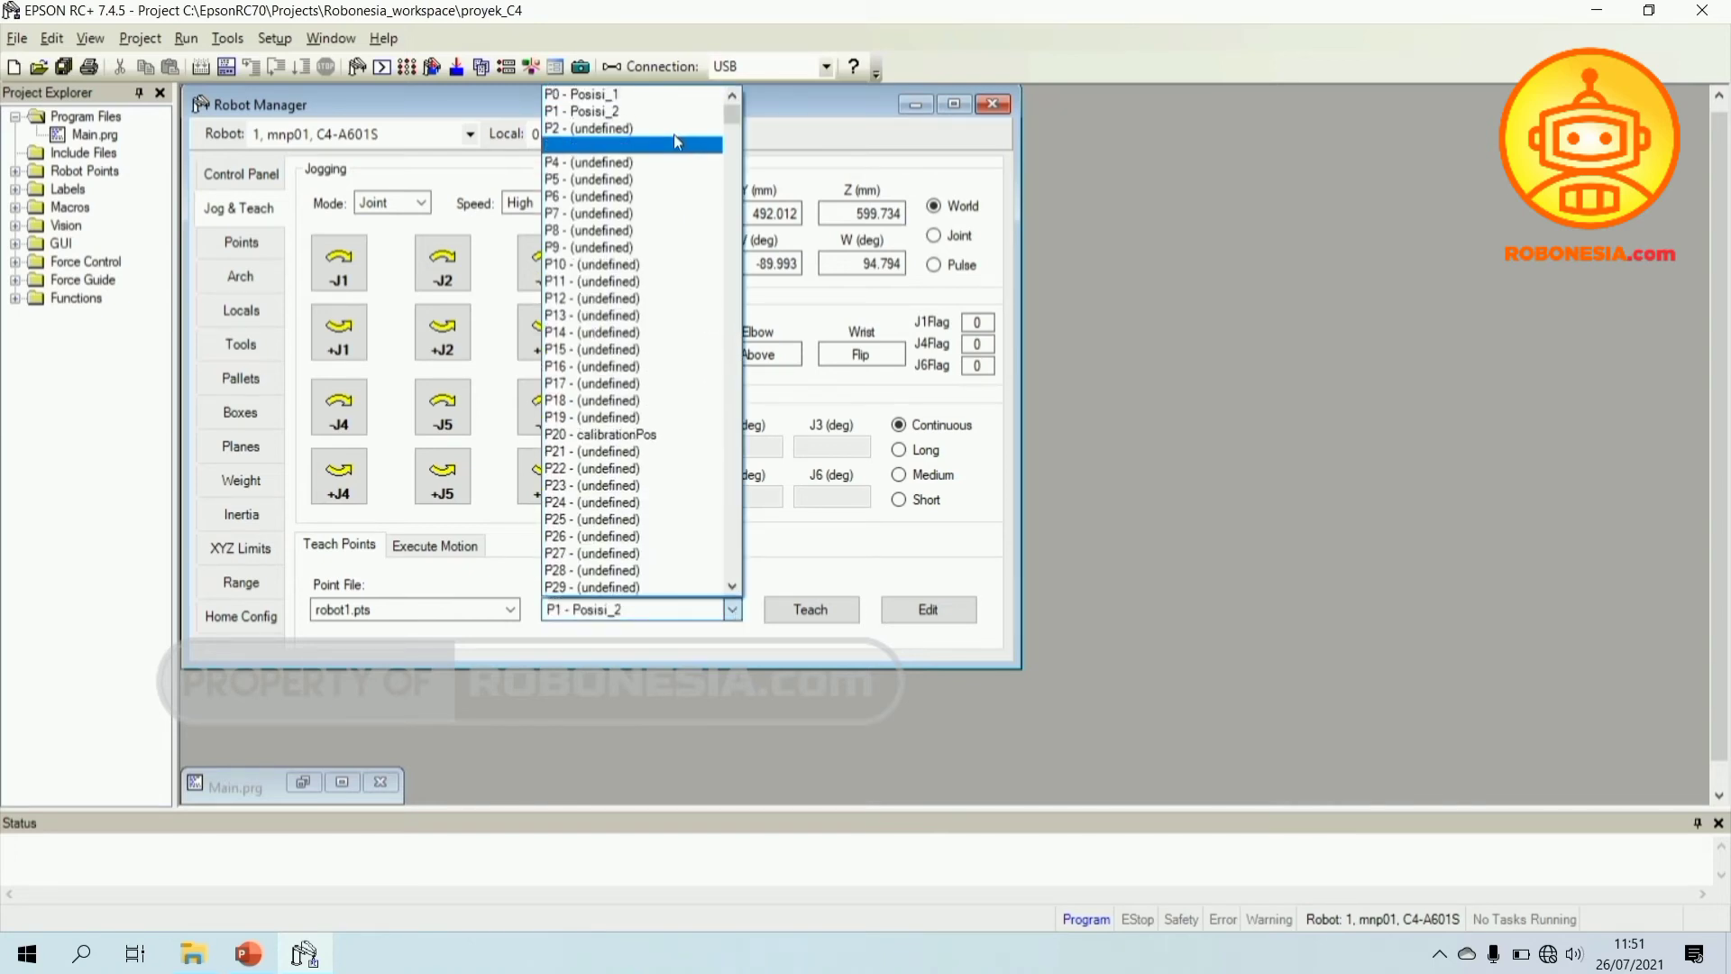
pyautogui.click(602, 128)
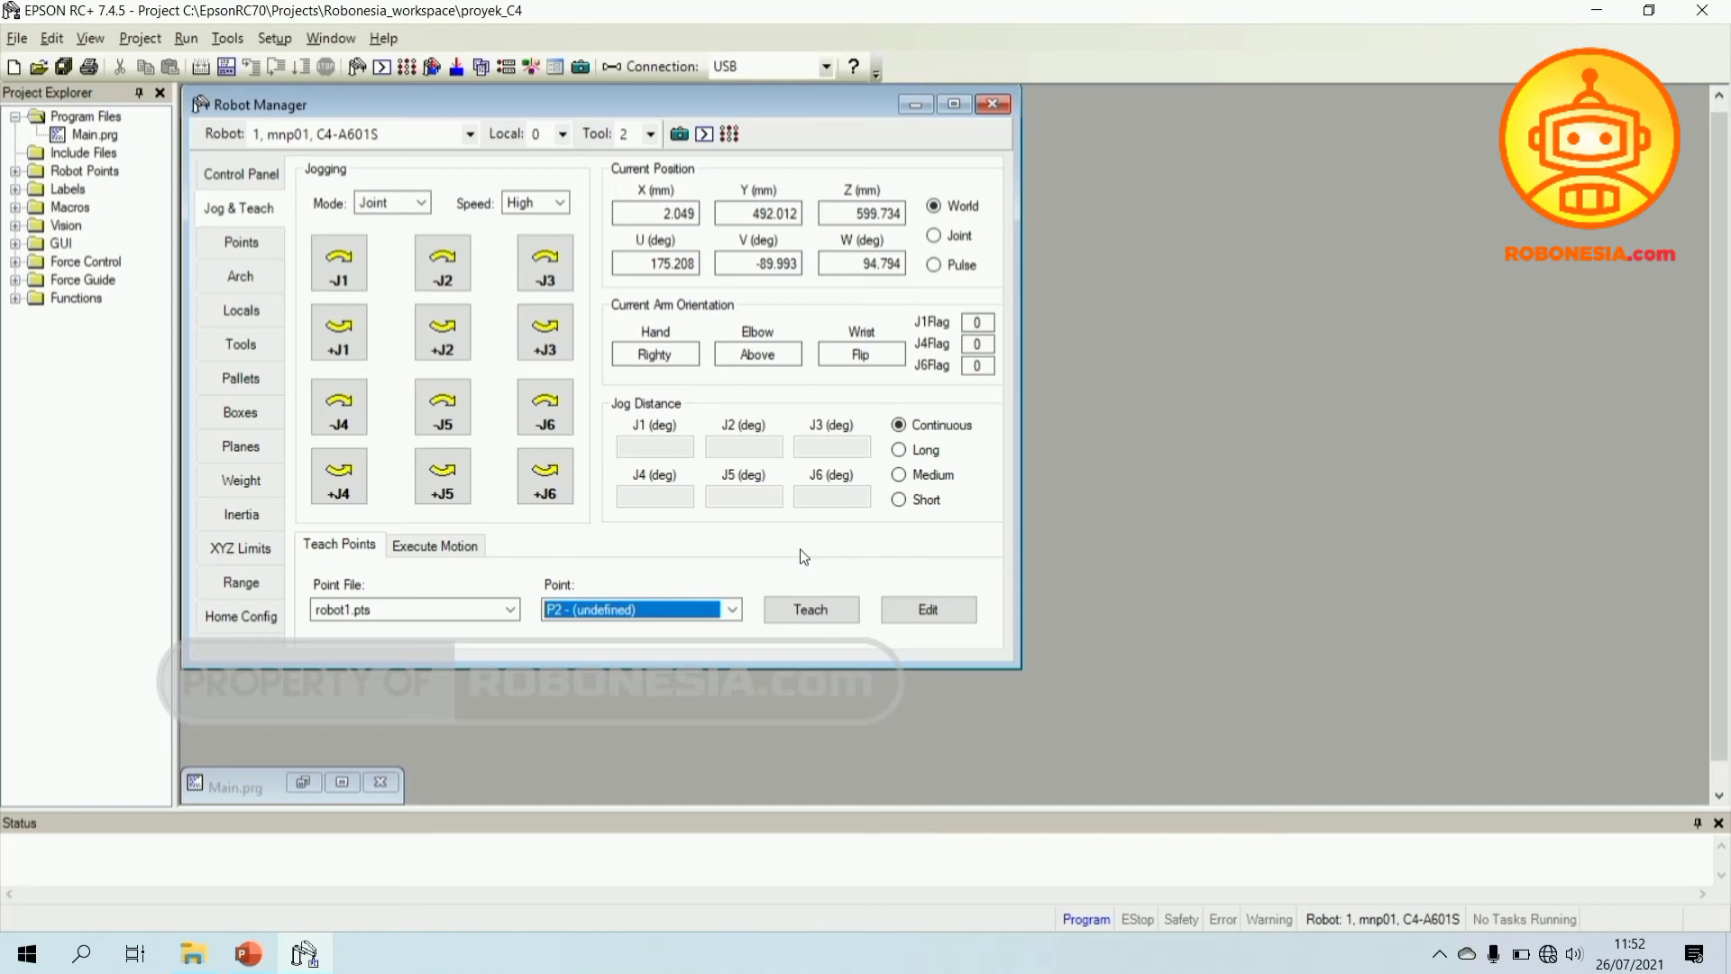
# - Teach P2 at the current arm position as Posisi_3, described 'Posisi Robot 3'
pyautogui.click(802, 612)
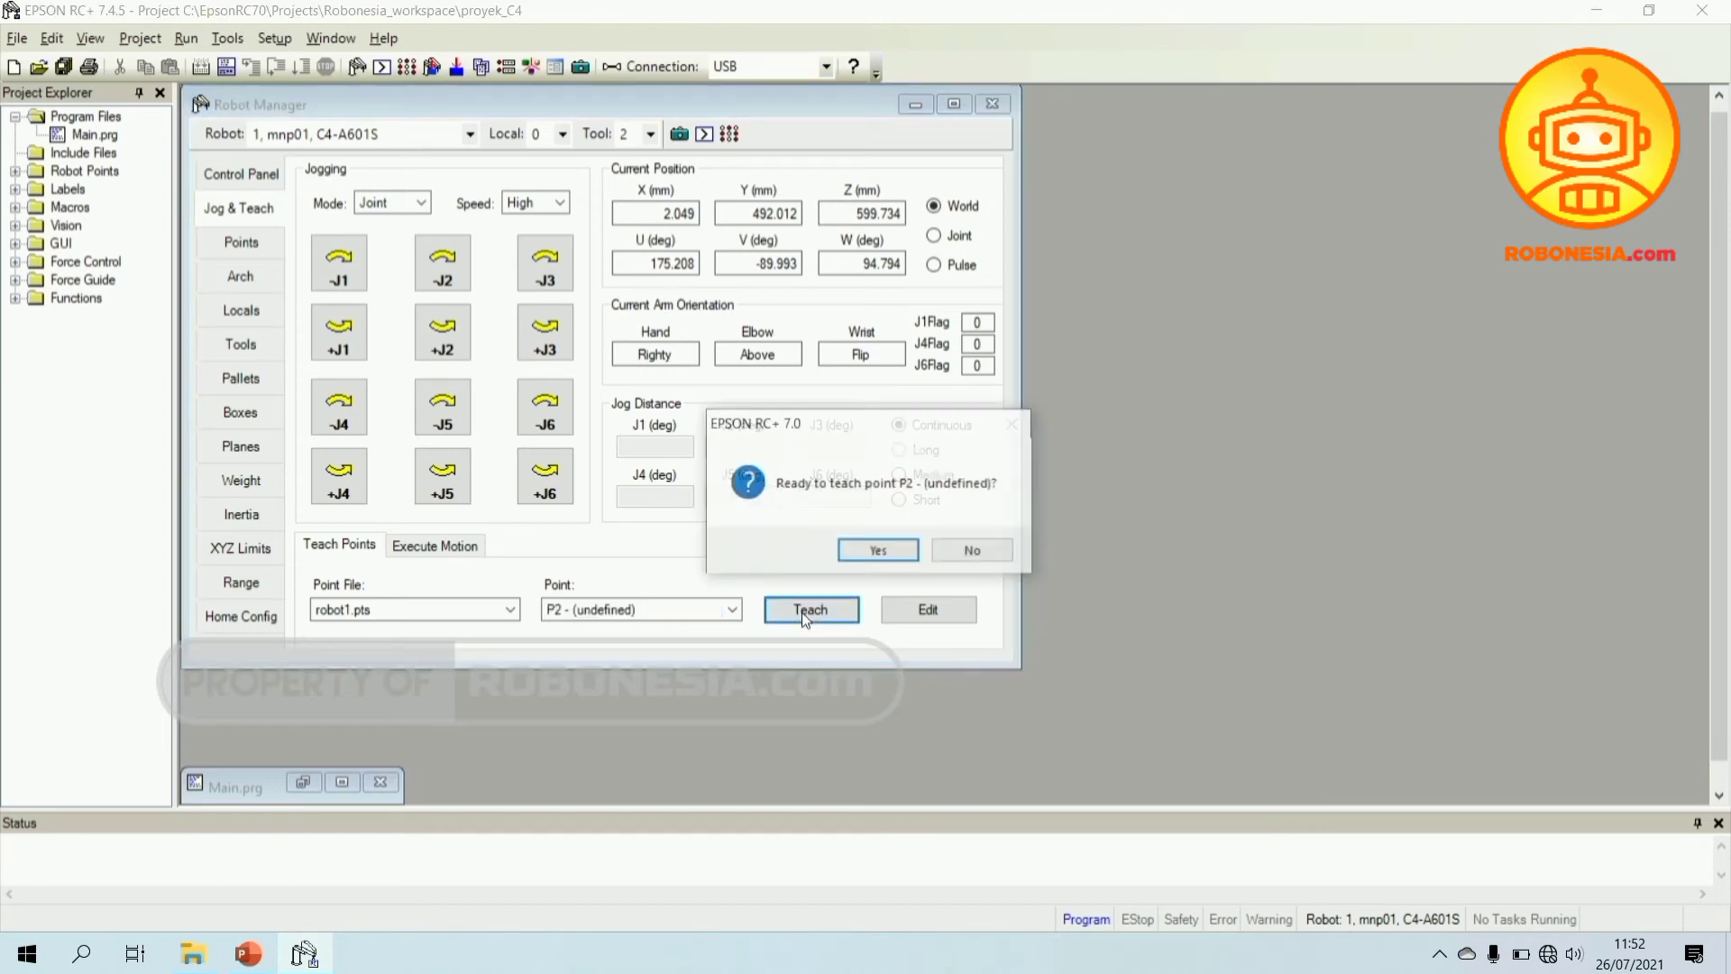
pyautogui.click(869, 544)
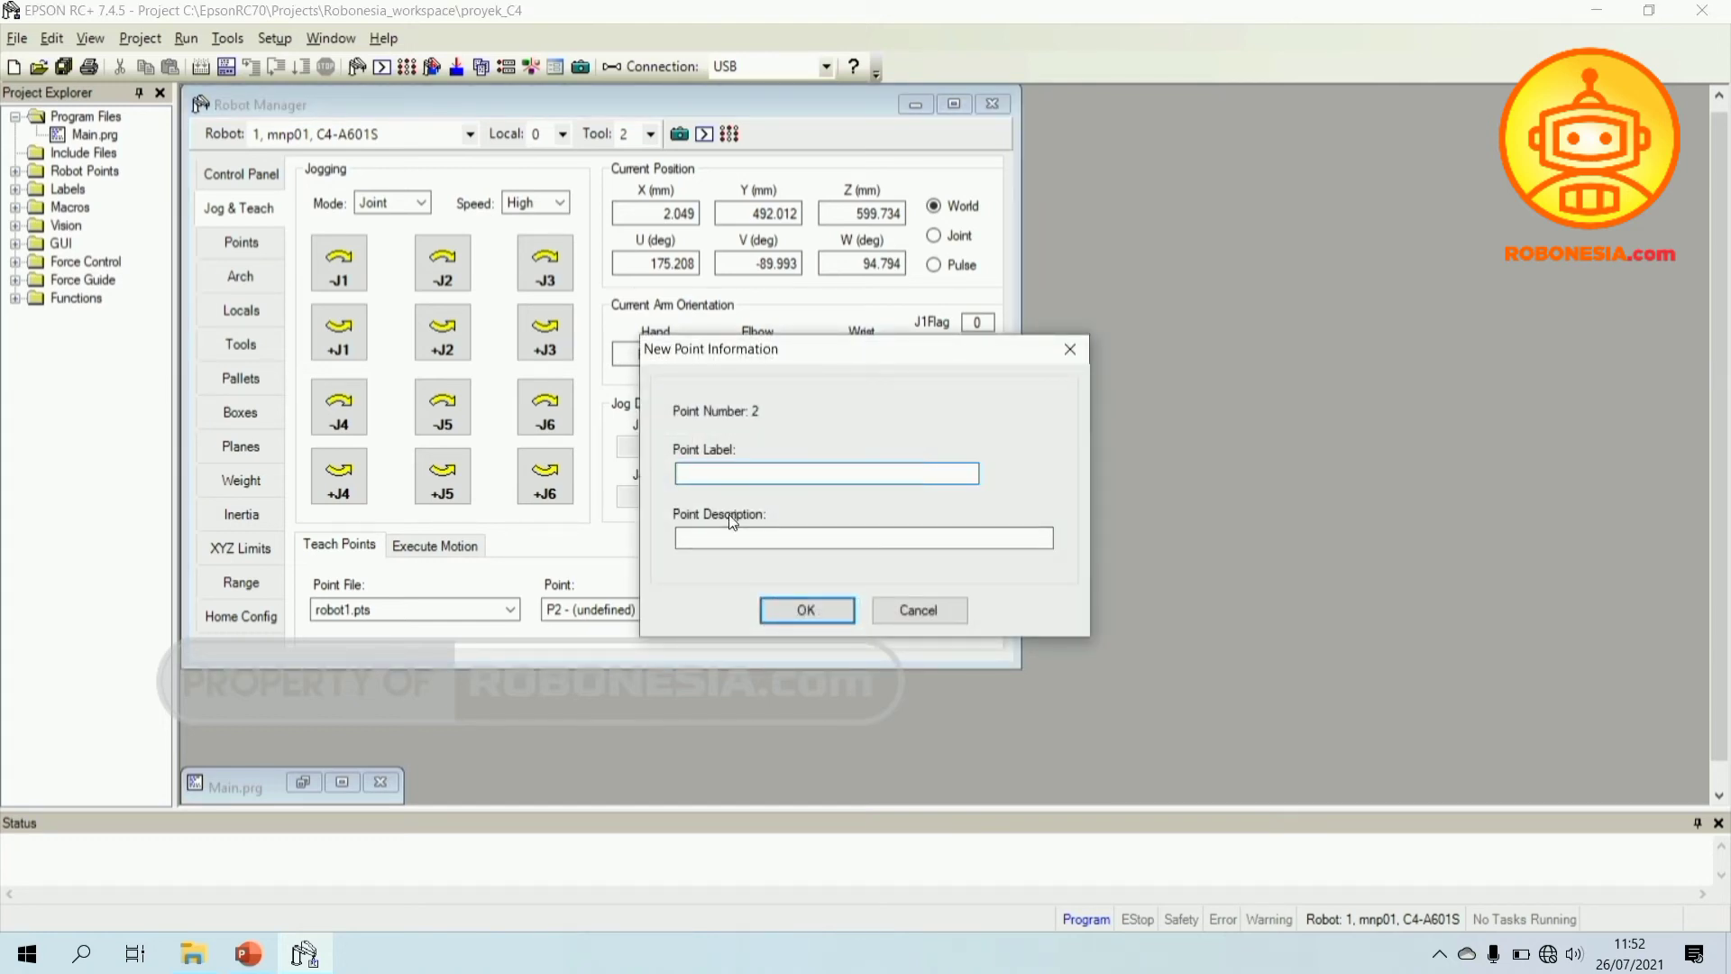
pyautogui.write('Posisi_3')
pyautogui.click(715, 535)
pyautogui.write('Posisi Robot 3')
pyautogui.click(802, 601)
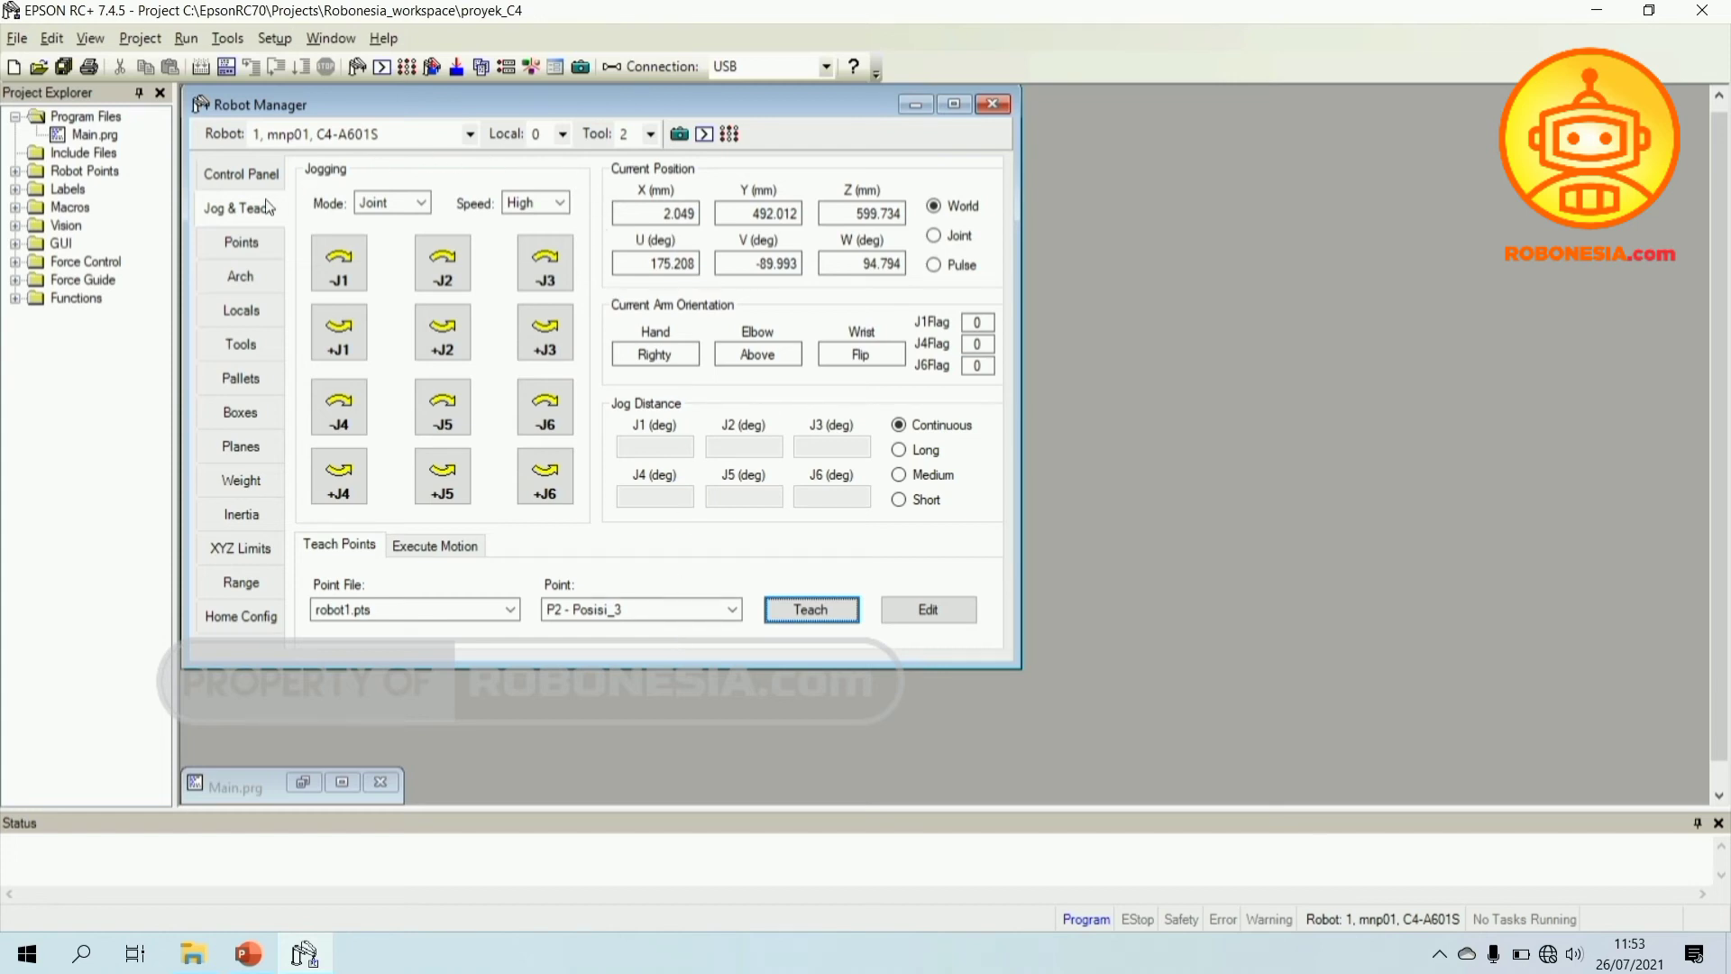
# - Review the Points table, selecting the Posisi_2 and Posisi_3 rows to compare coordinates
pyautogui.click(239, 244)
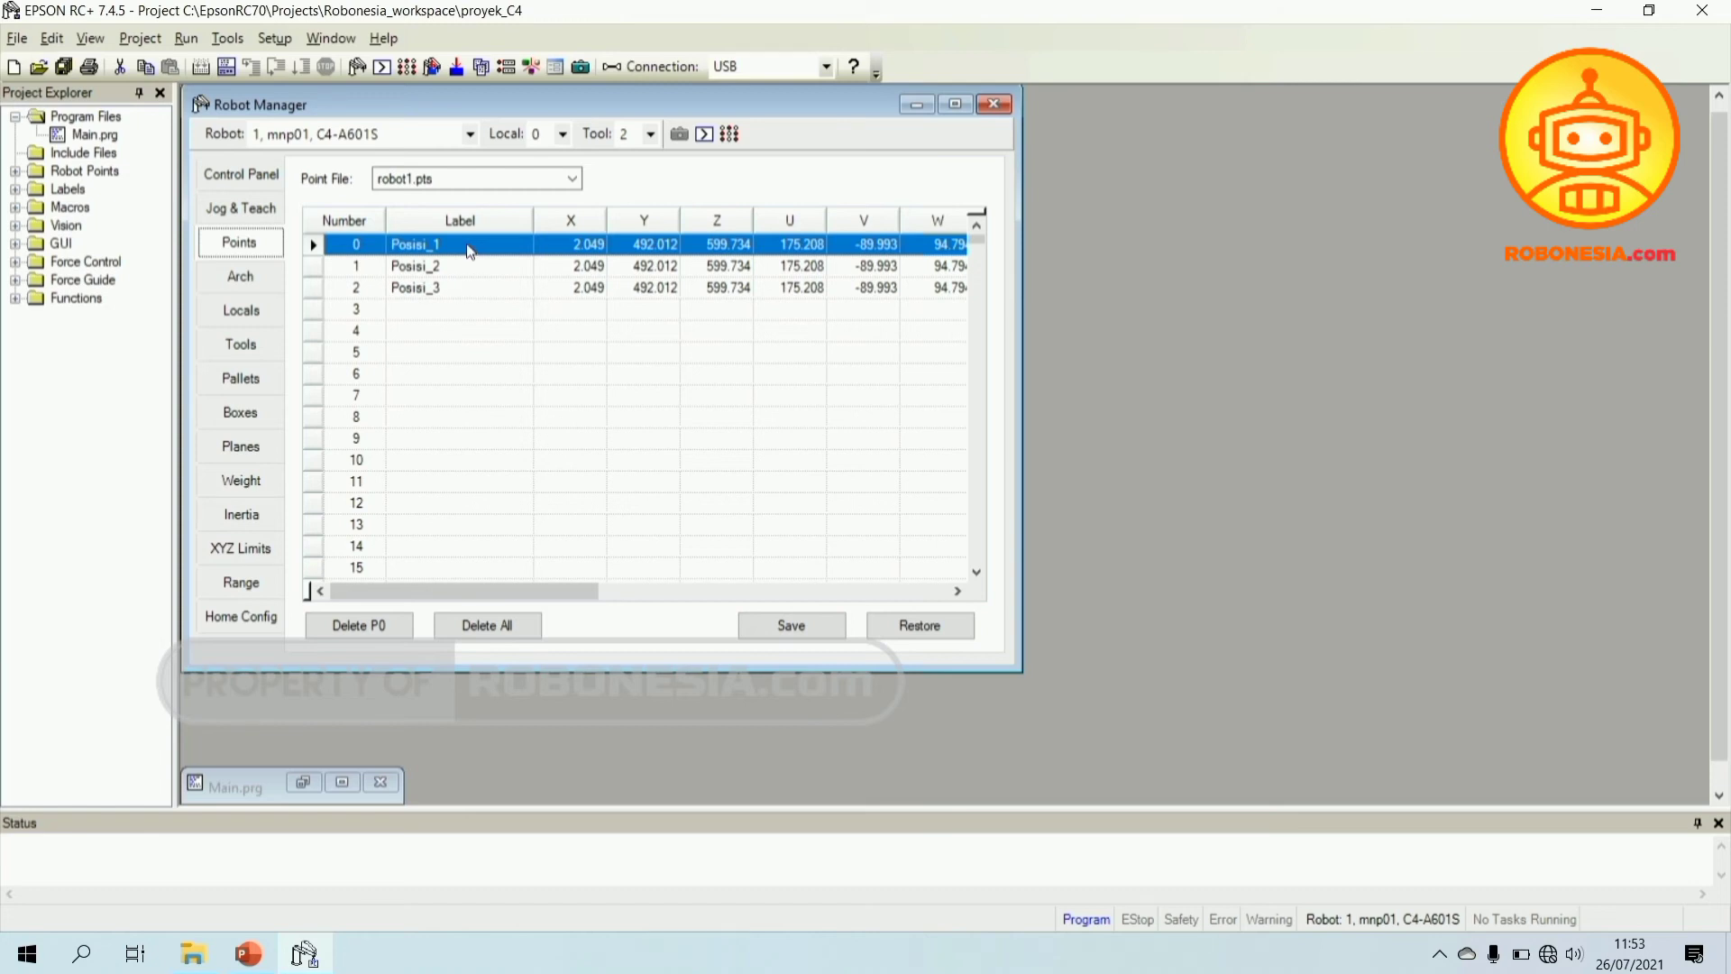
pyautogui.click(556, 593)
pyautogui.moveTo(556, 595); pyautogui.dragTo(602, 599)
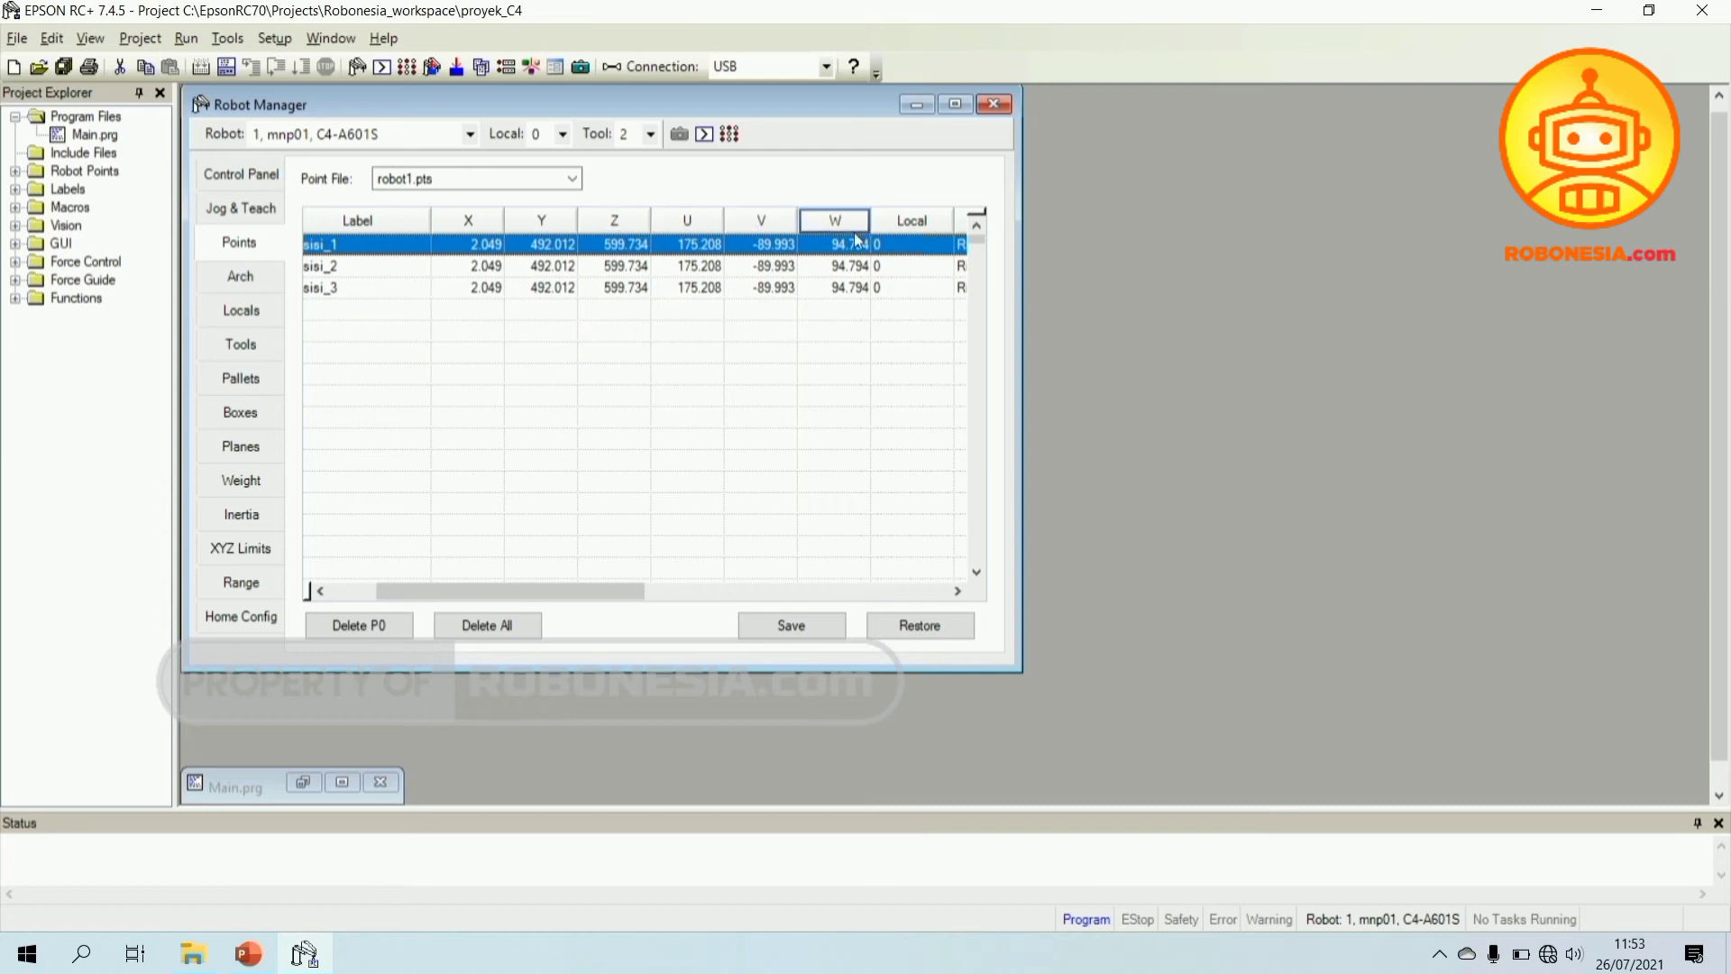
pyautogui.moveTo(510, 592); pyautogui.dragTo(466, 590)
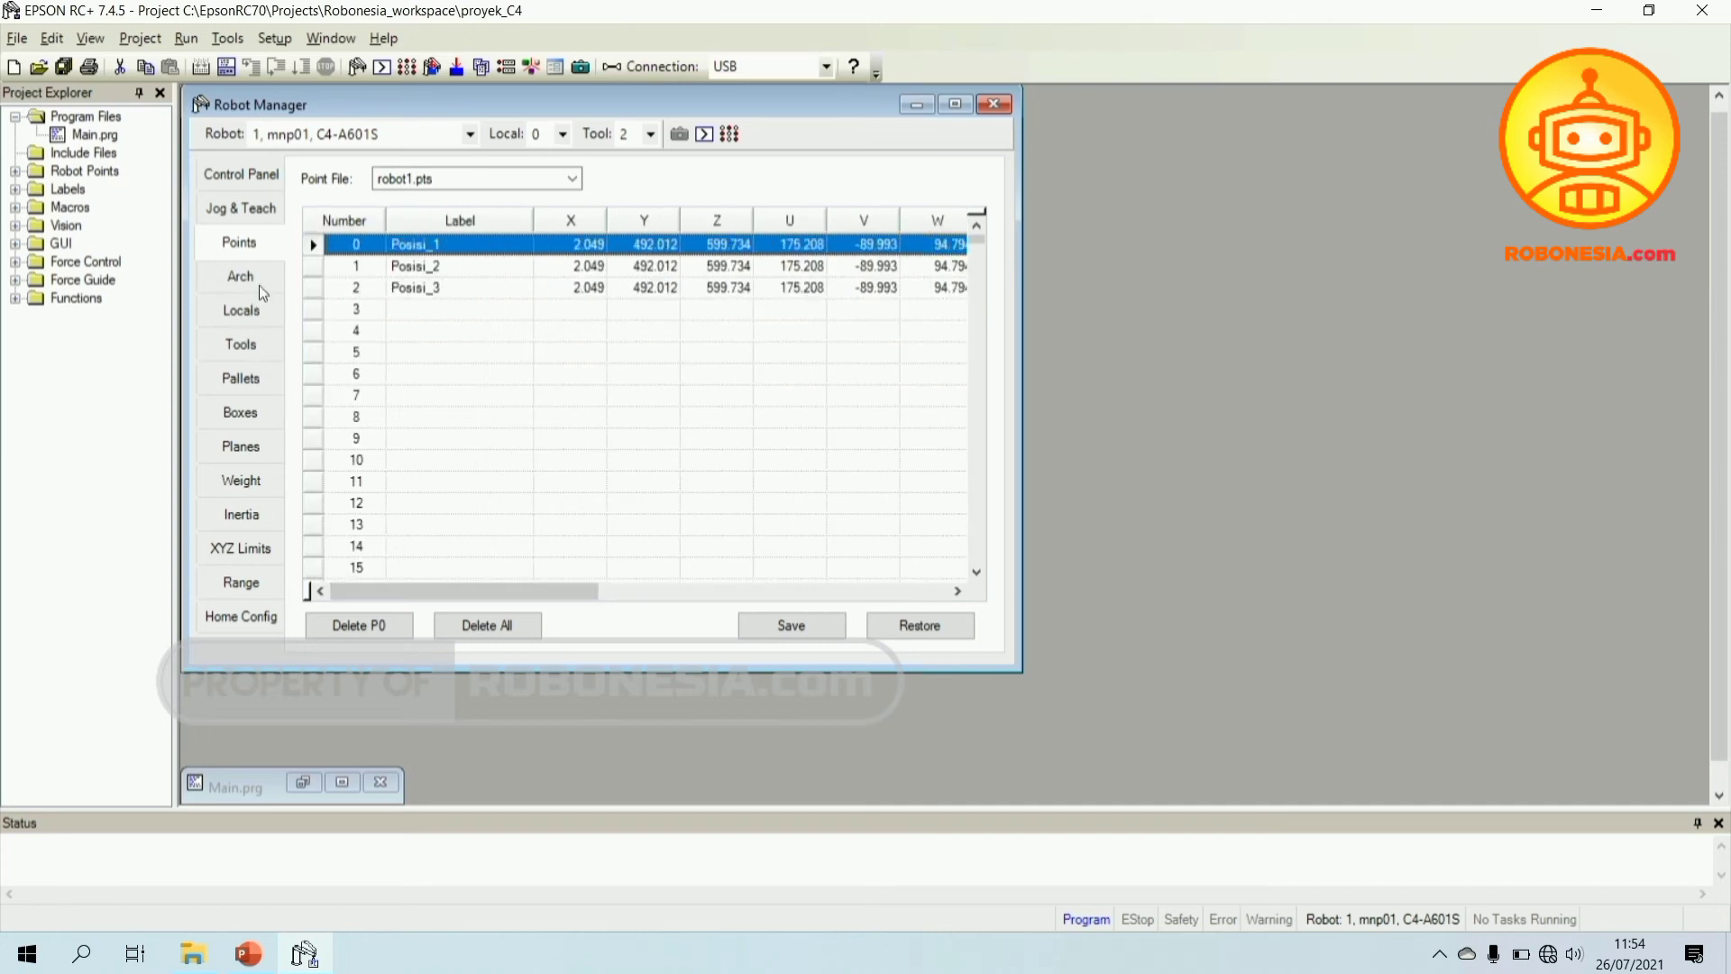
pyautogui.click(402, 271)
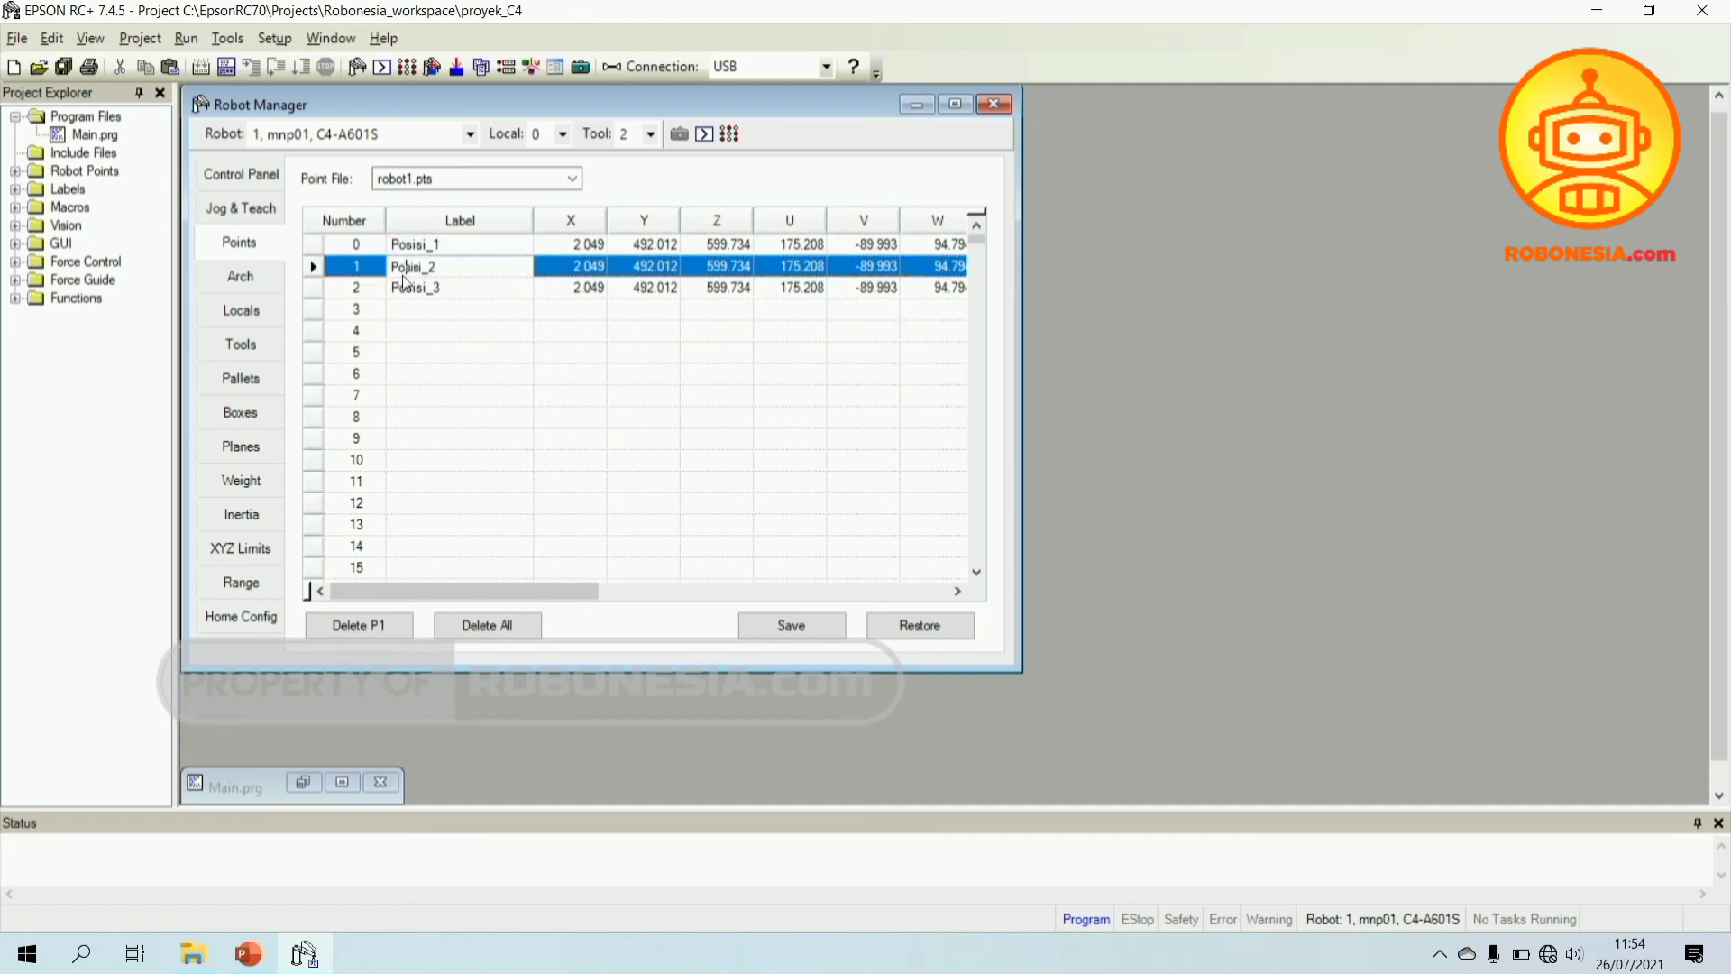
pyautogui.click(315, 289)
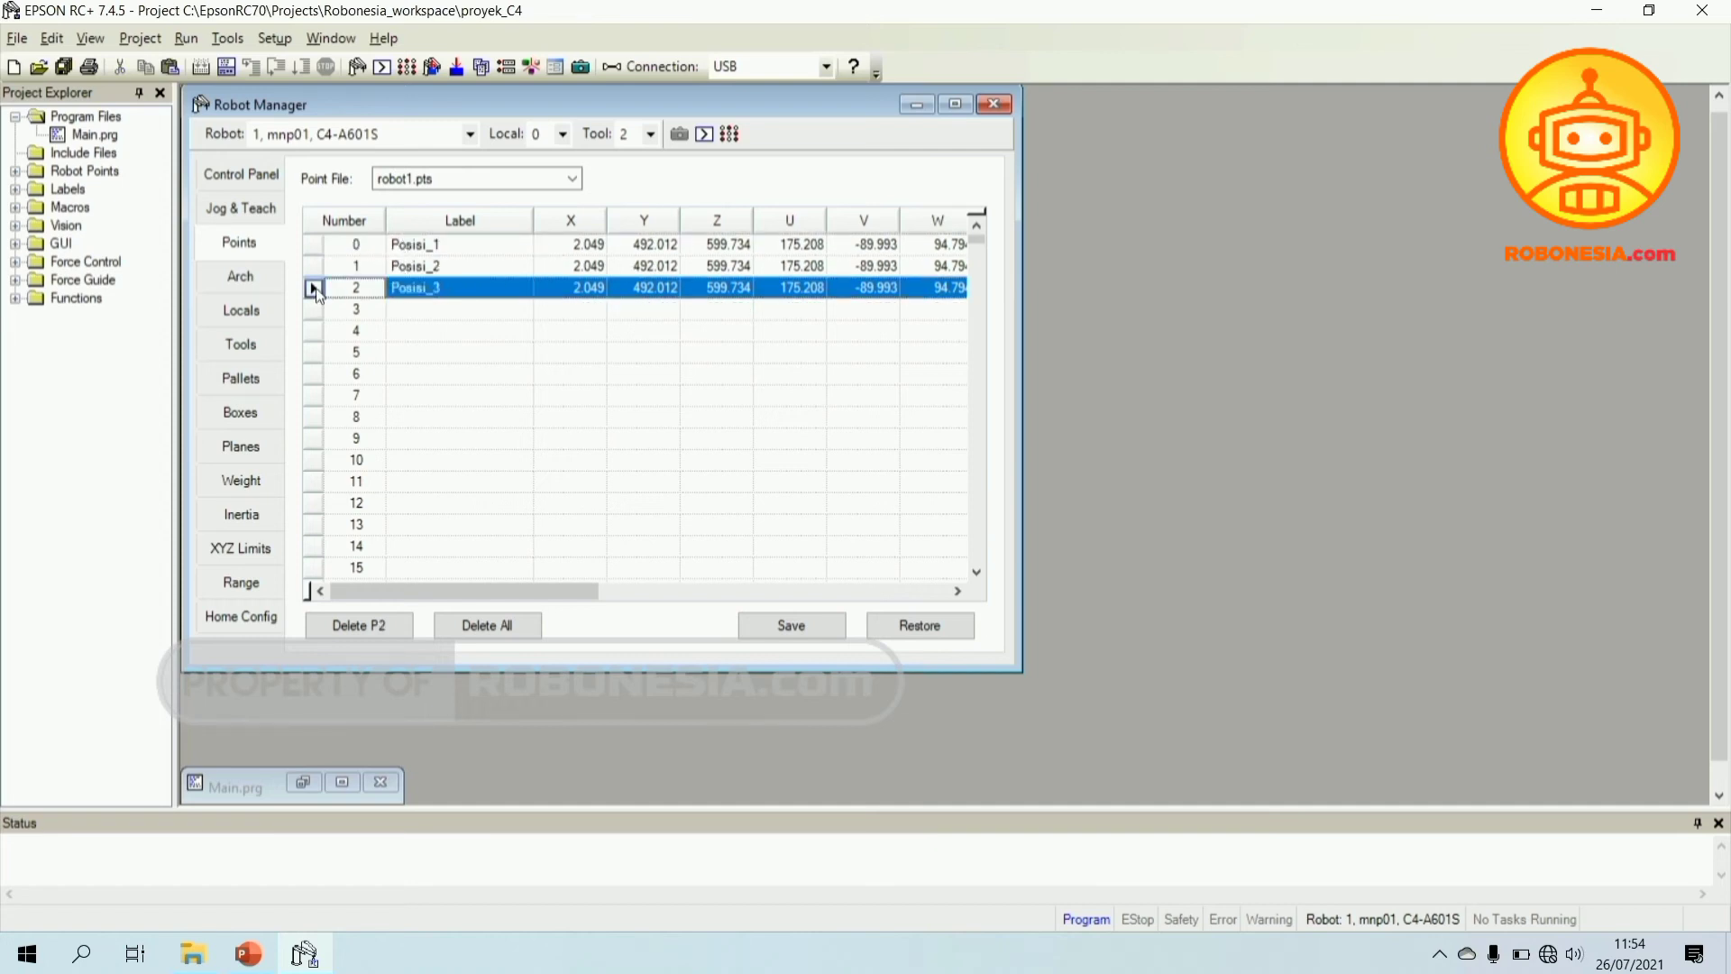
pyautogui.click(240, 212)
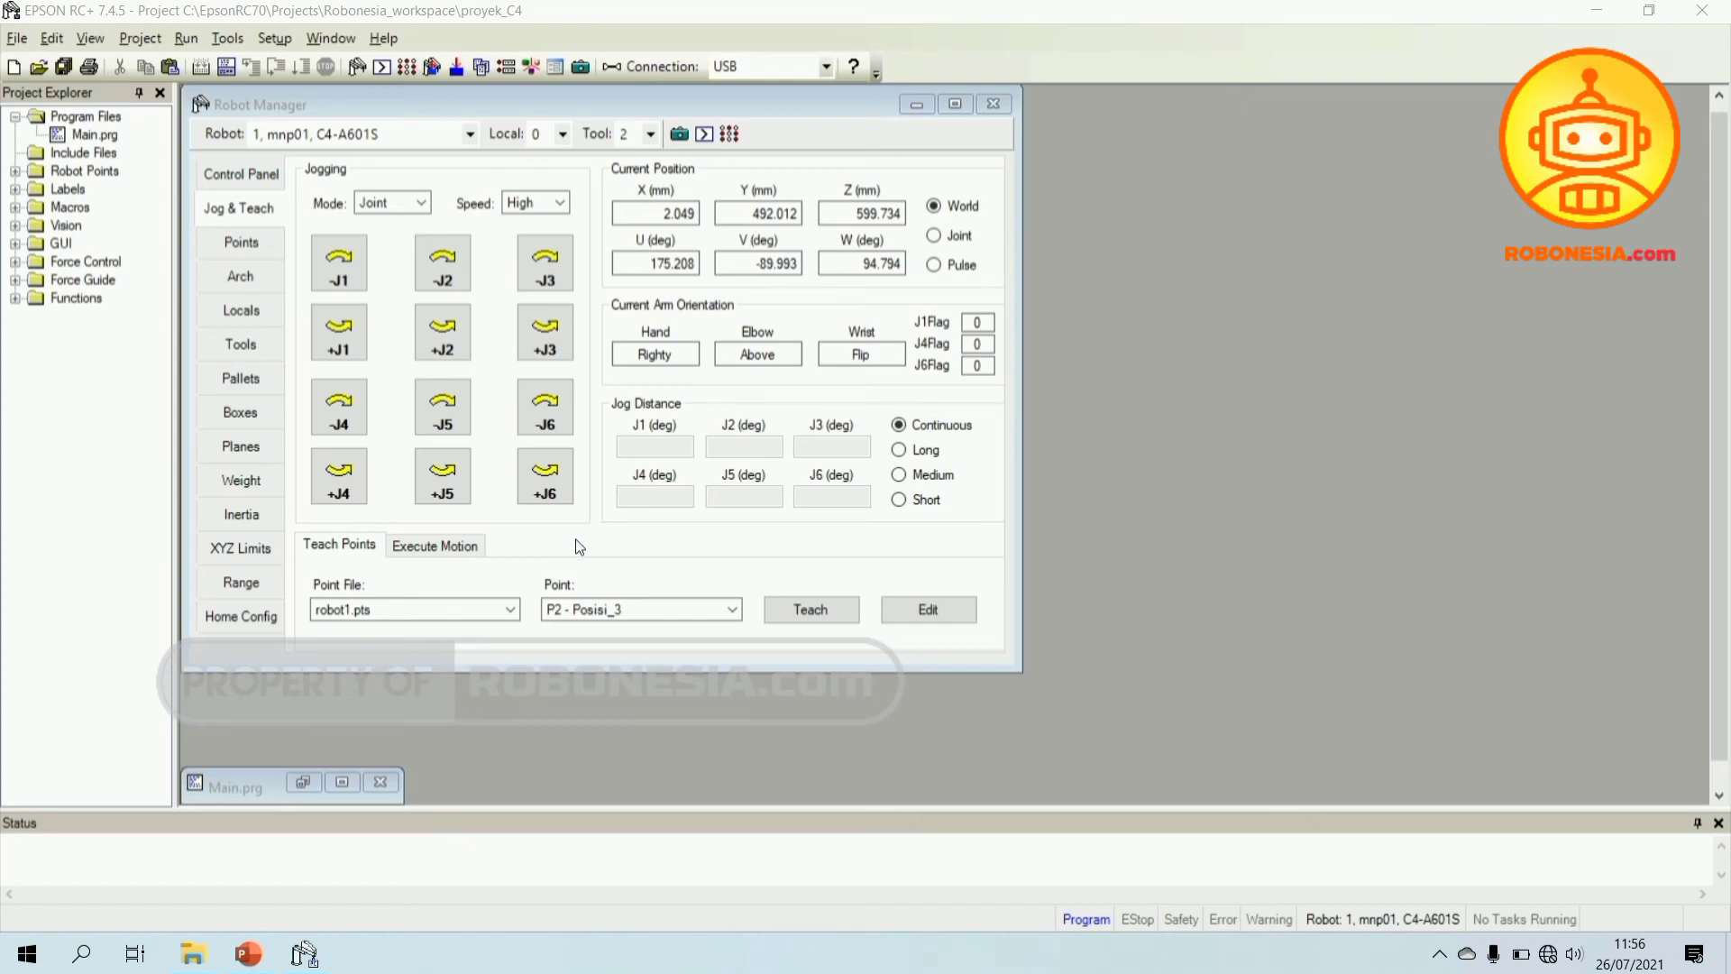
# - Show the Execute Motion page, set to Go with destination P2 - Posisi_3
pyautogui.click(444, 549)
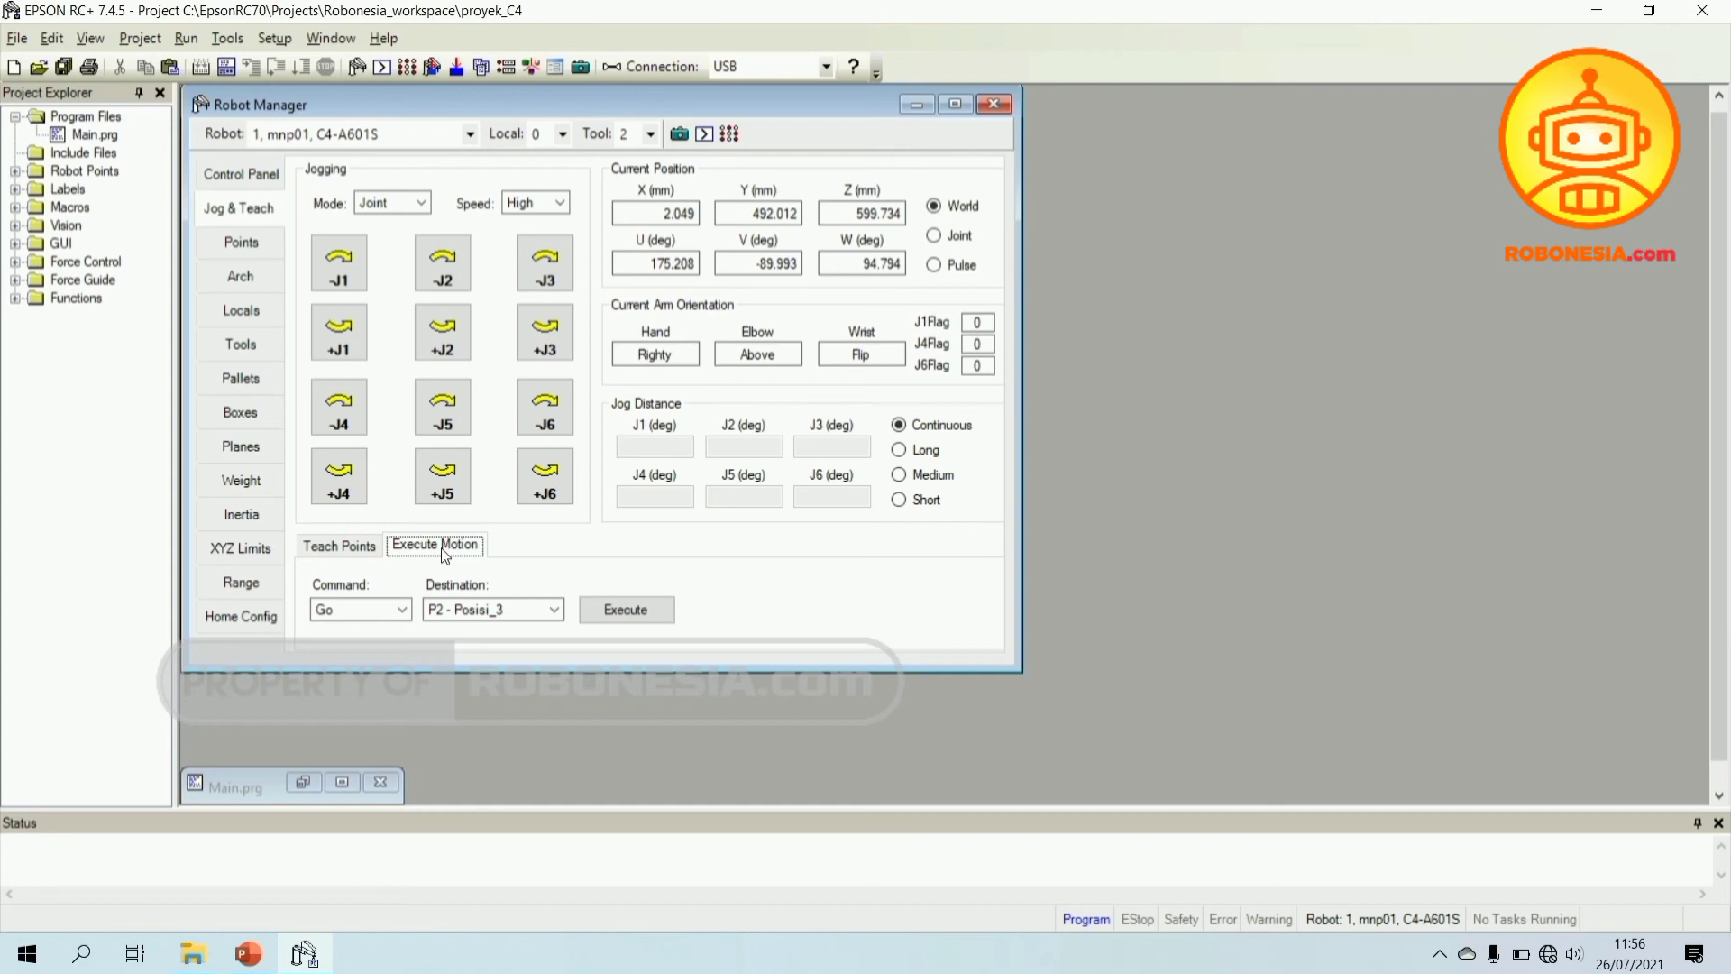
# - Keep Go as the motion command and set its destination to P0 - Posisi_1
pyautogui.click(403, 609)
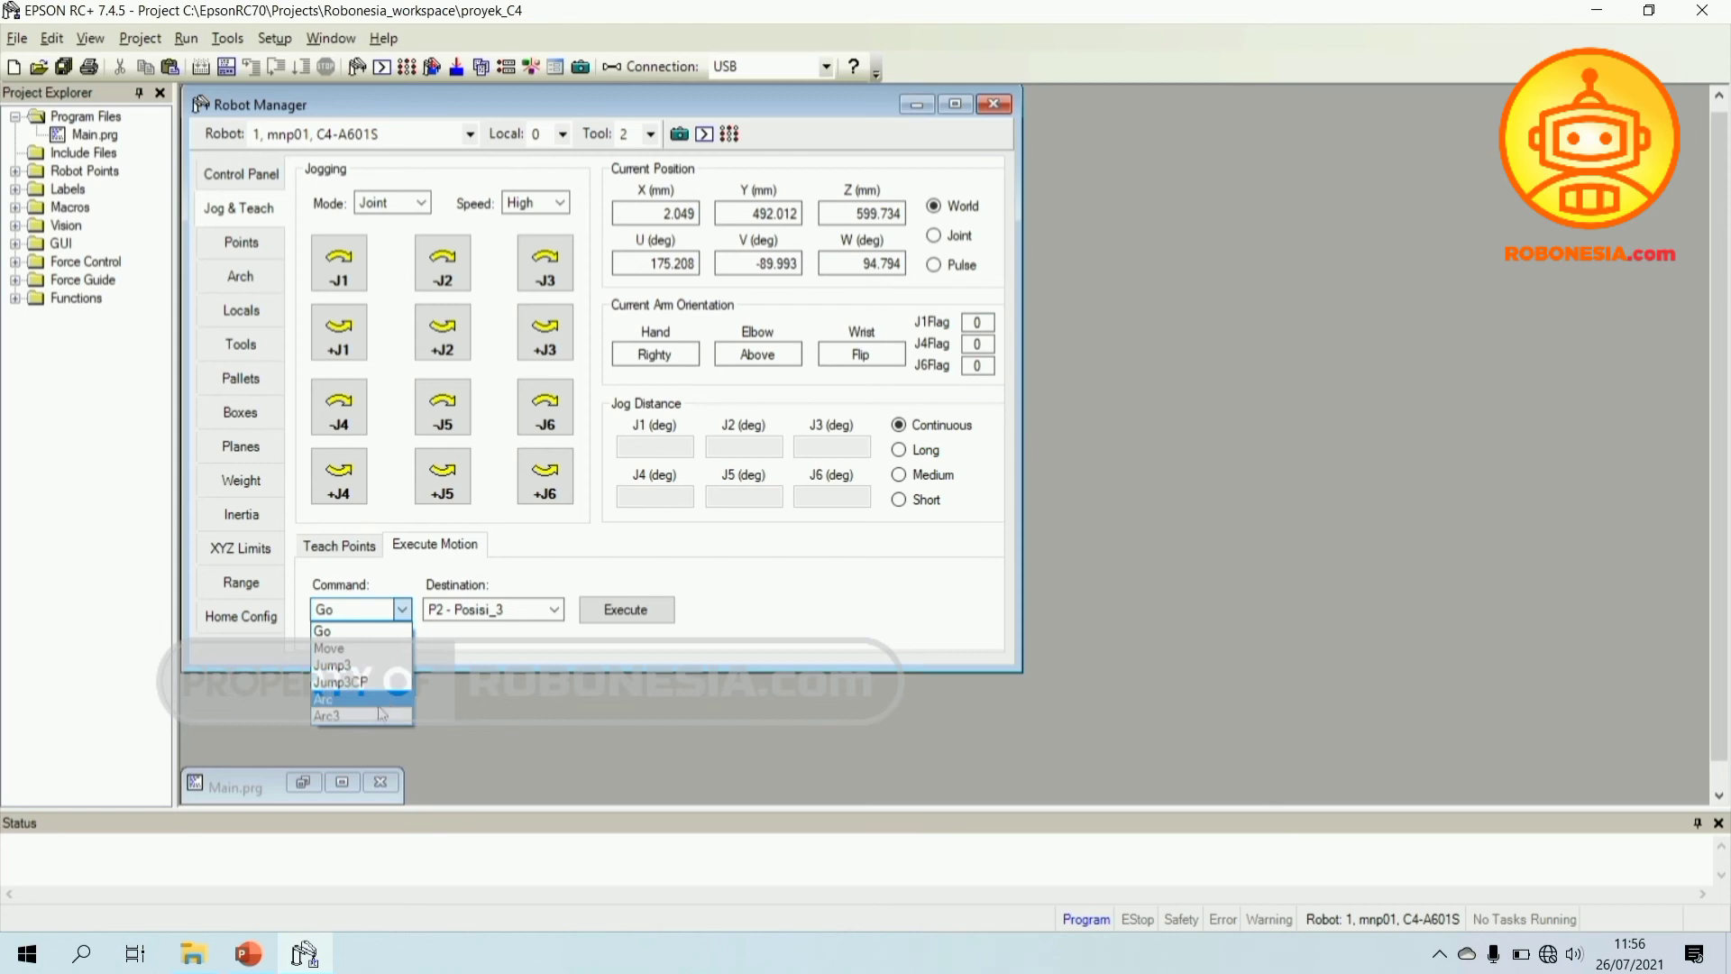
pyautogui.click(402, 613)
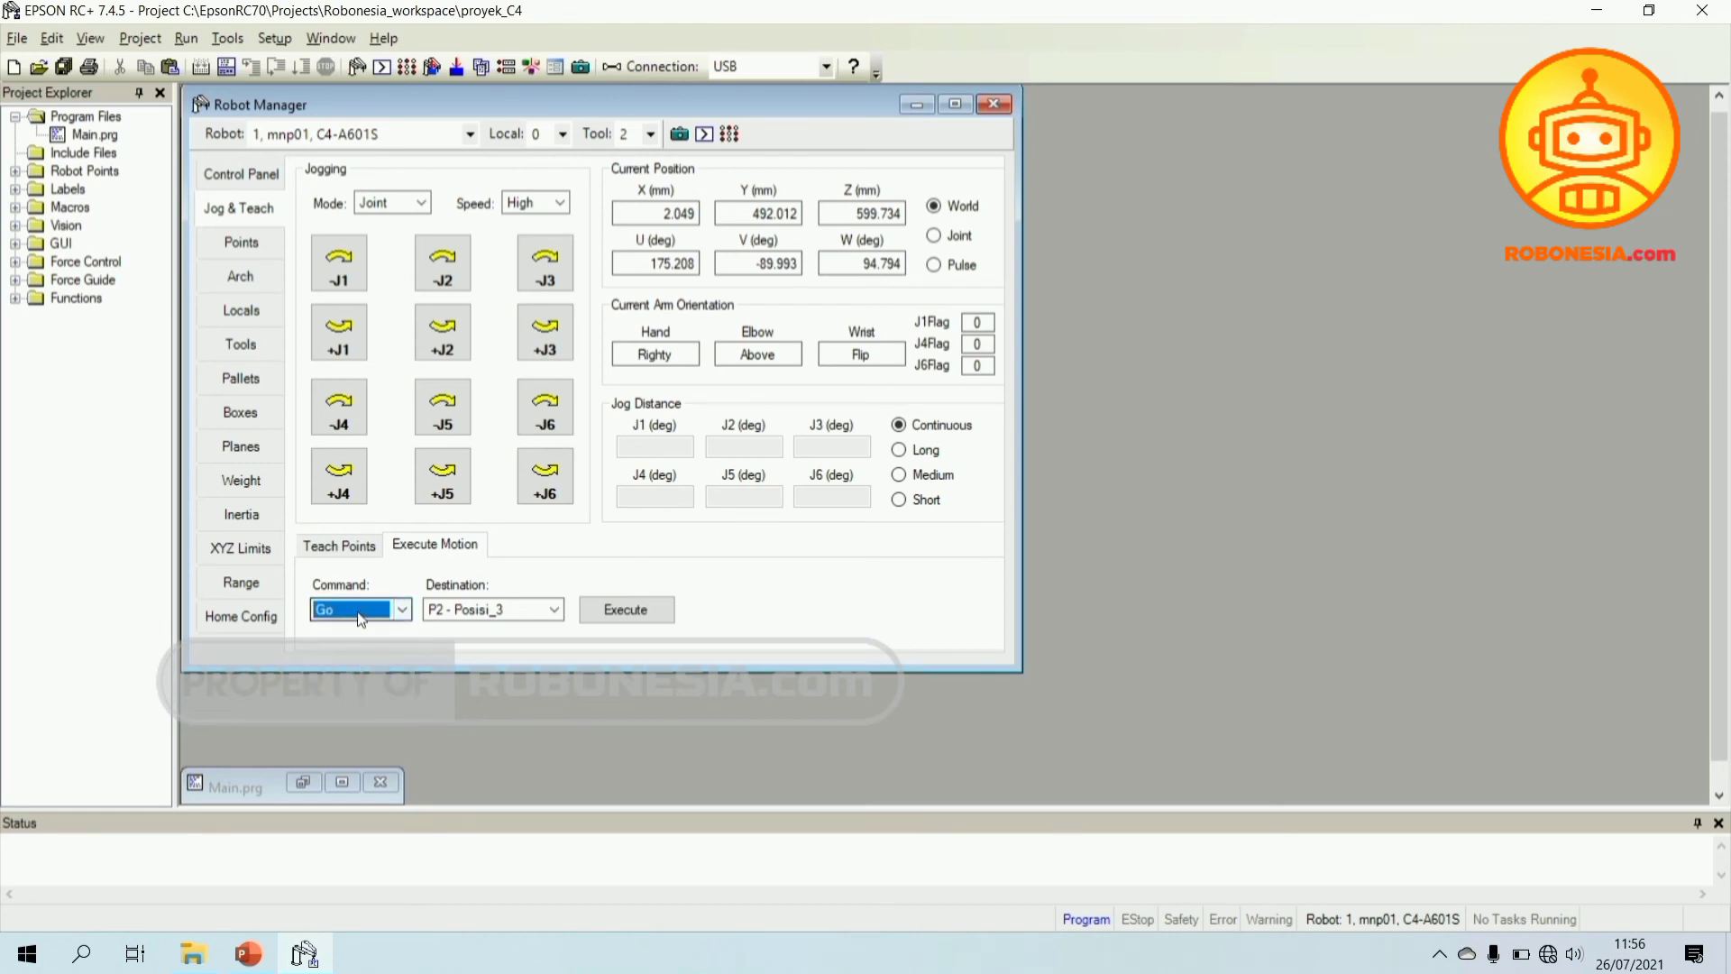
pyautogui.click(364, 617)
pyautogui.click(402, 613)
pyautogui.click(552, 610)
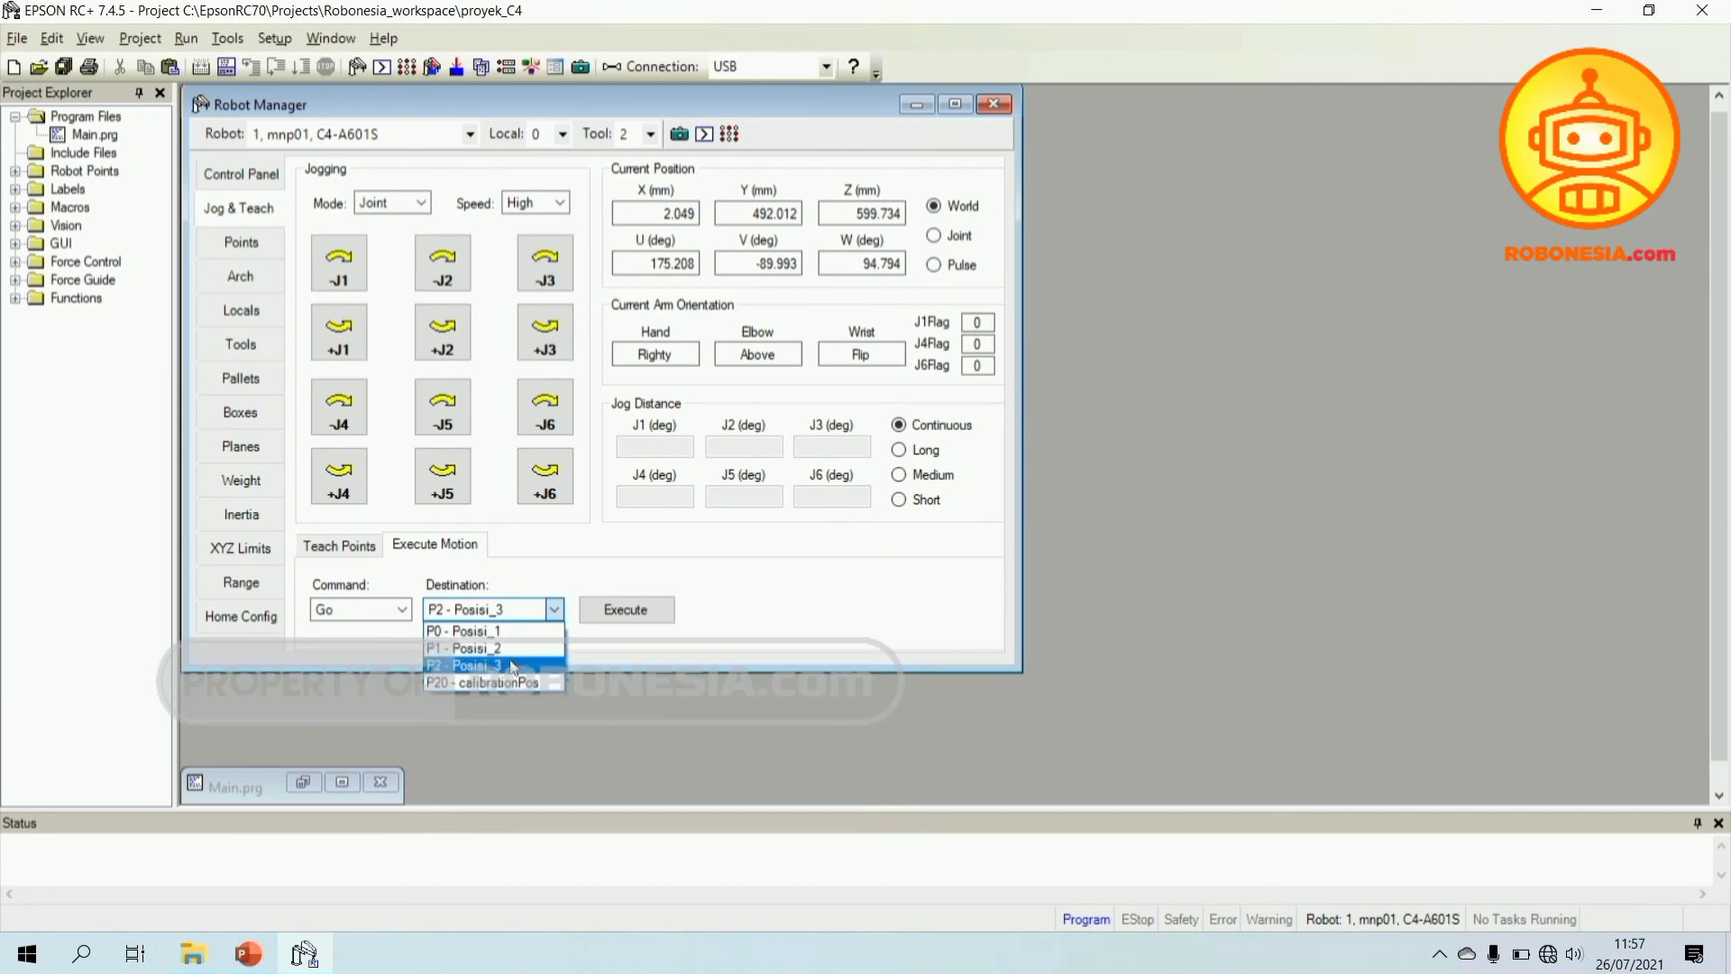
pyautogui.click(593, 640)
pyautogui.click(557, 614)
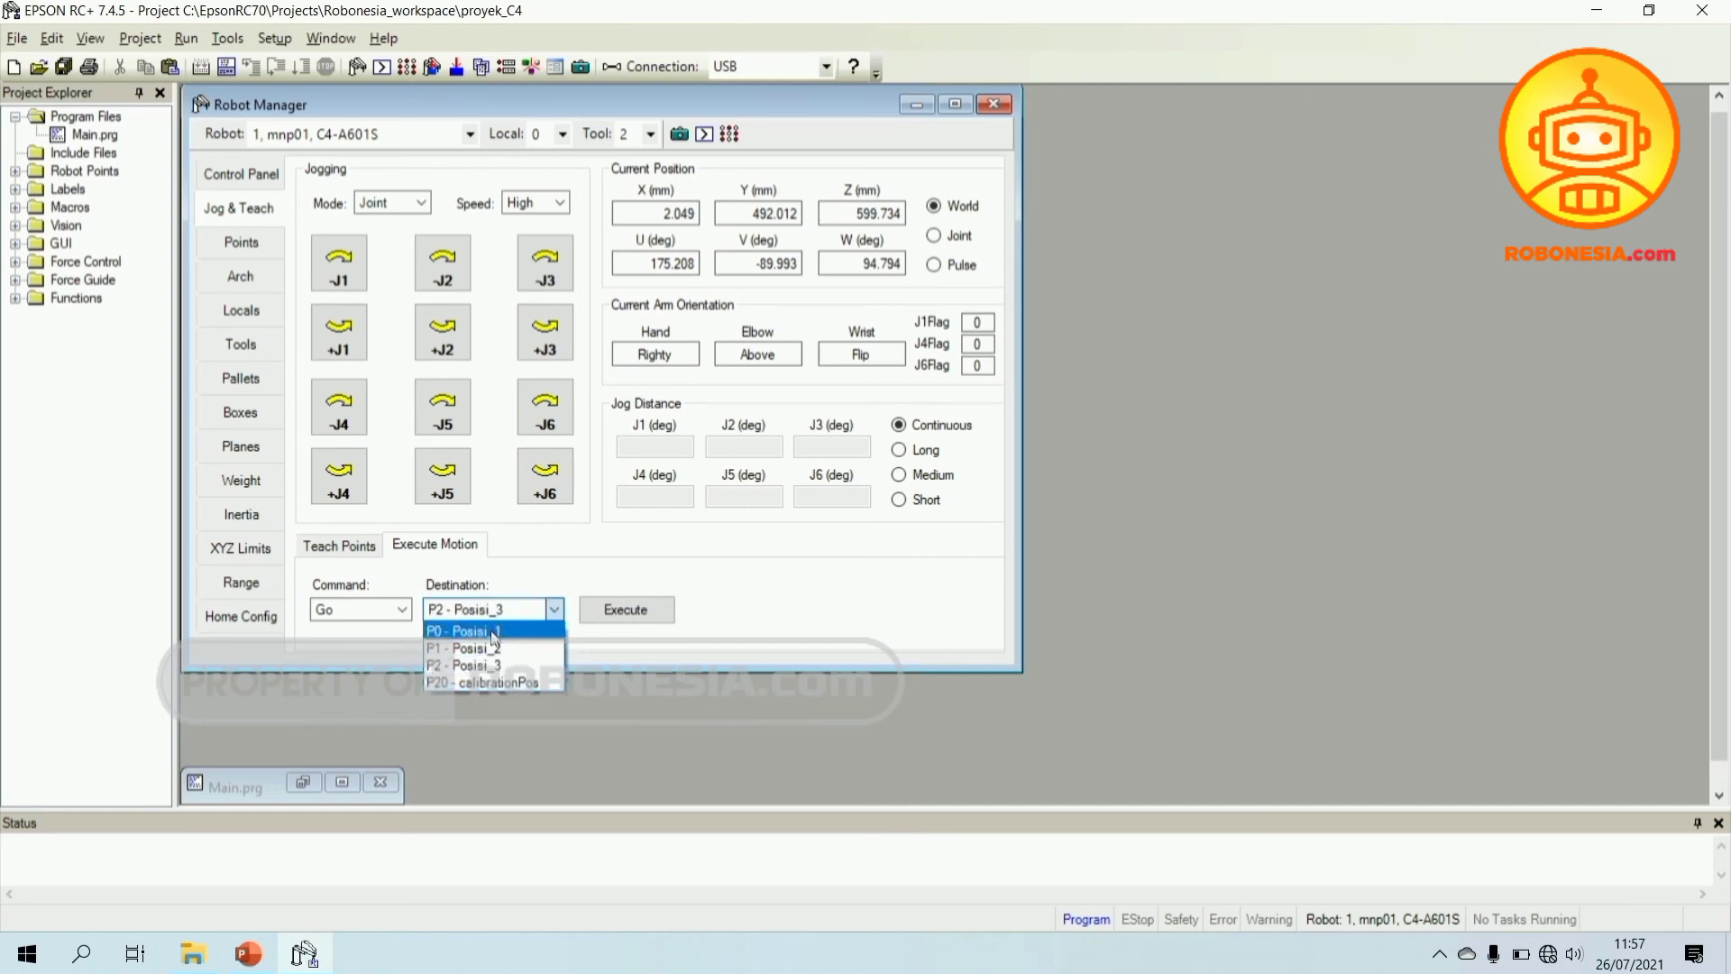
pyautogui.click(494, 632)
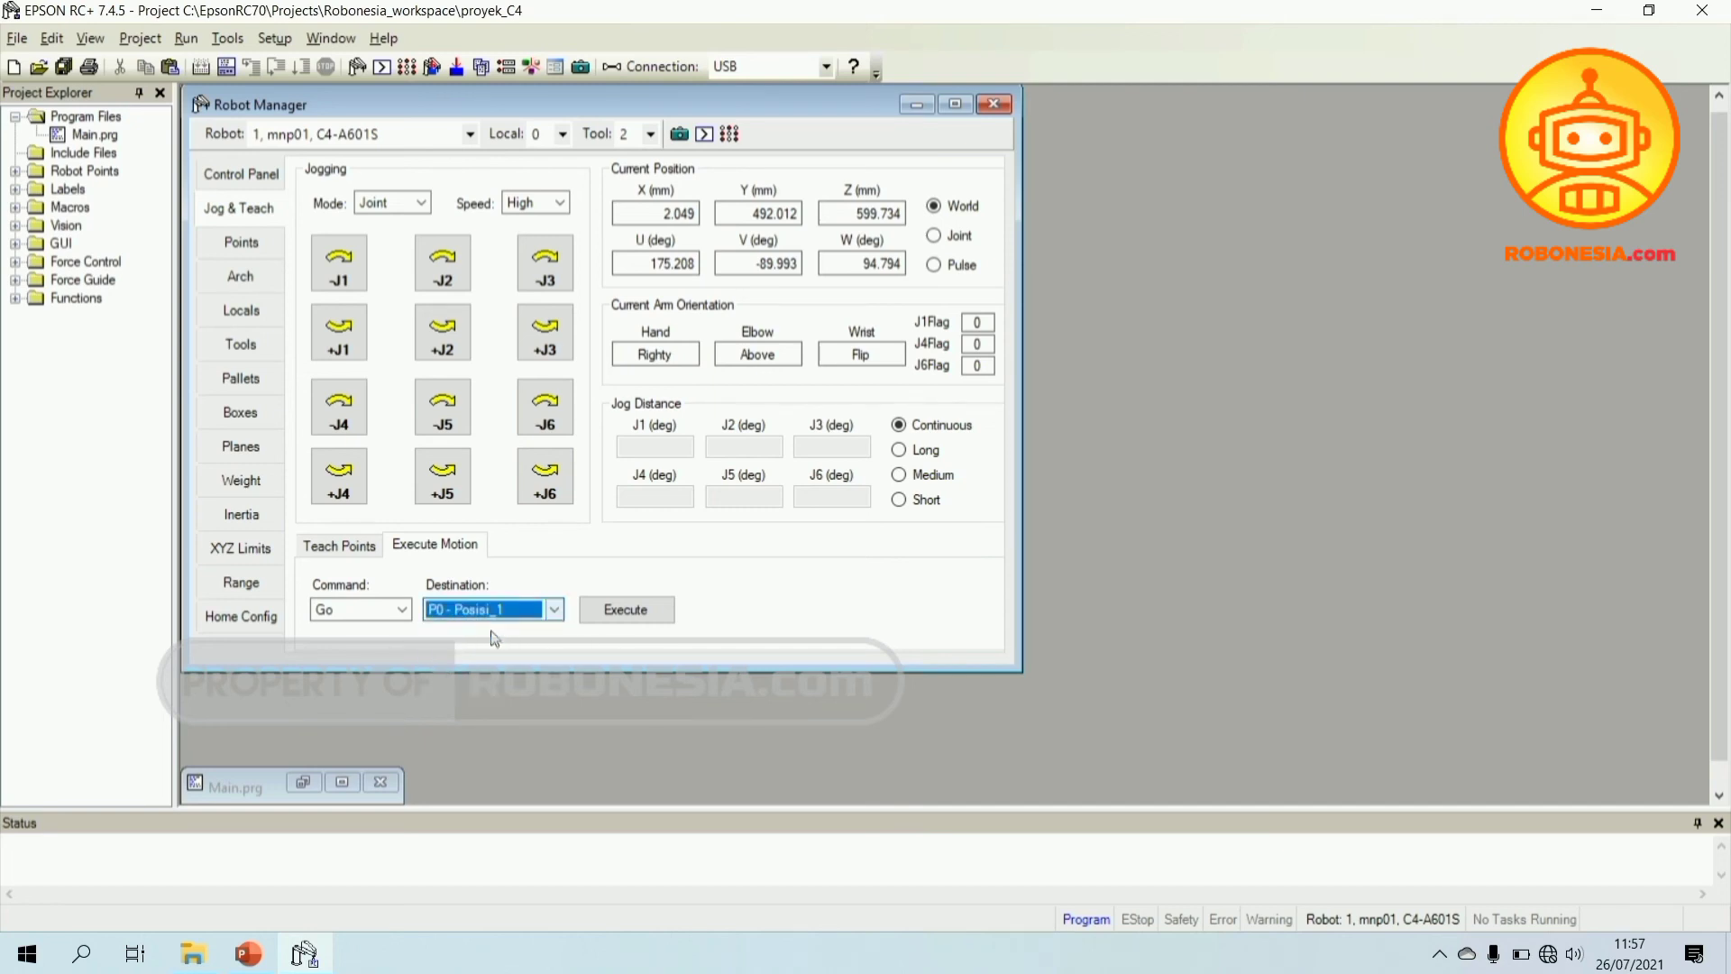
# - Execute and confirm Go P0 to move the robot to Posisi_1 (U 171.140, W 98.862)
pyautogui.click(629, 613)
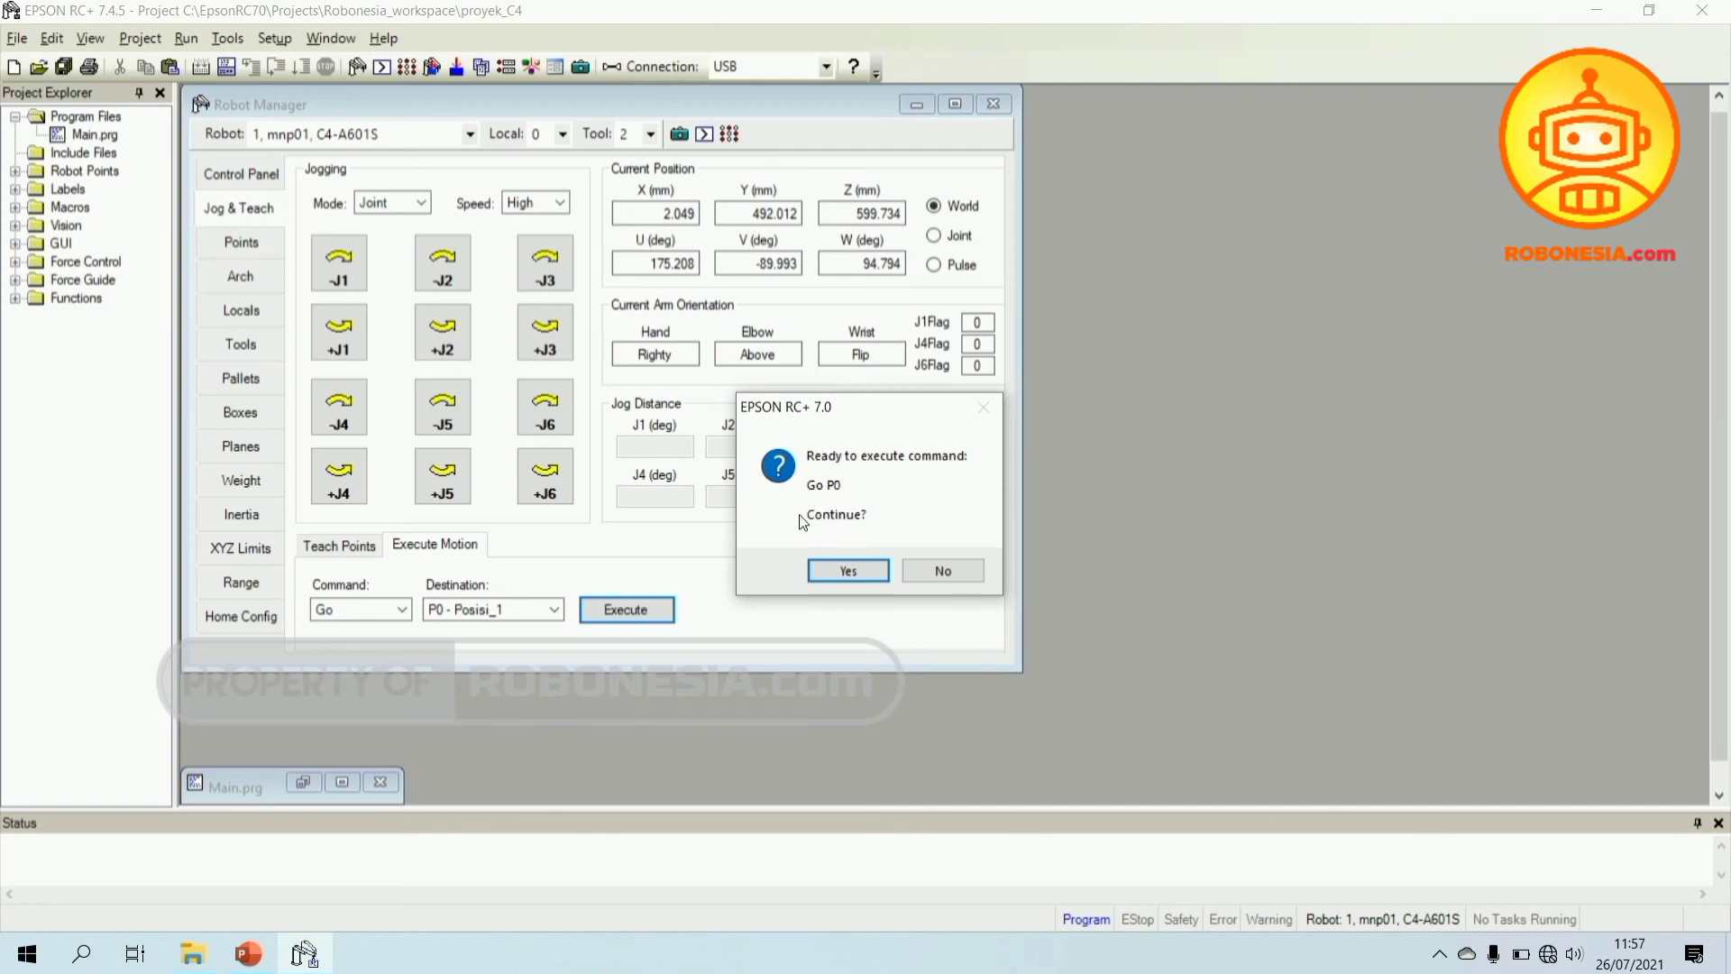
pyautogui.click(838, 571)
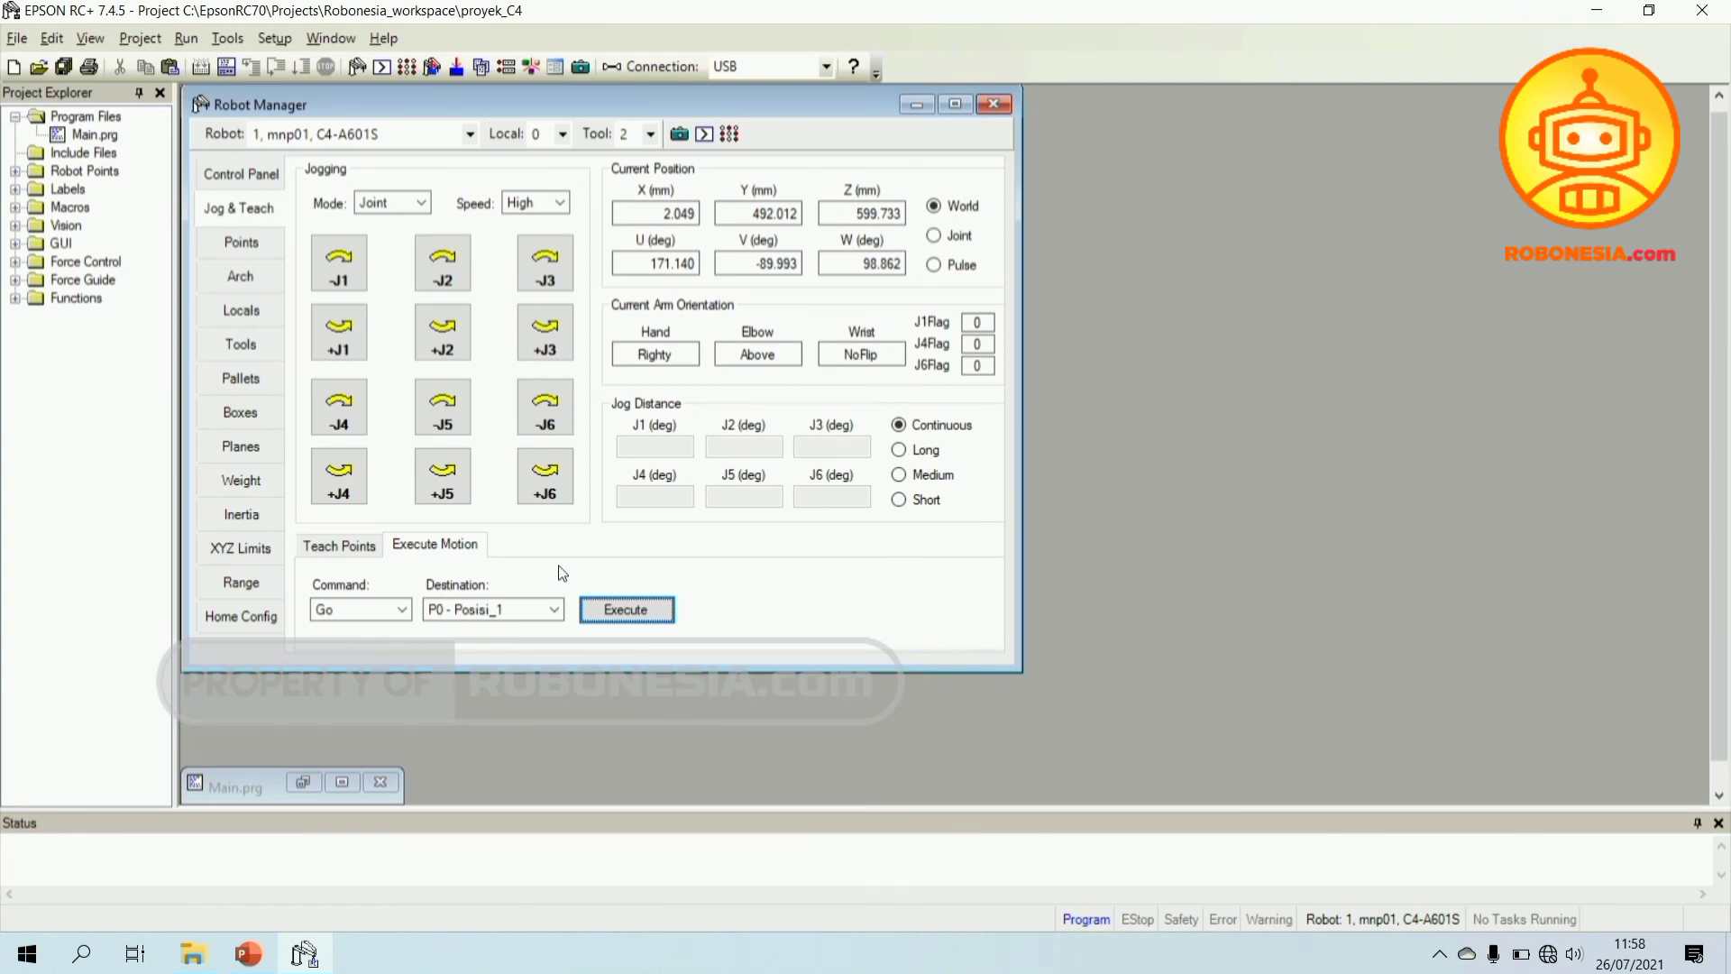
pyautogui.click(550, 609)
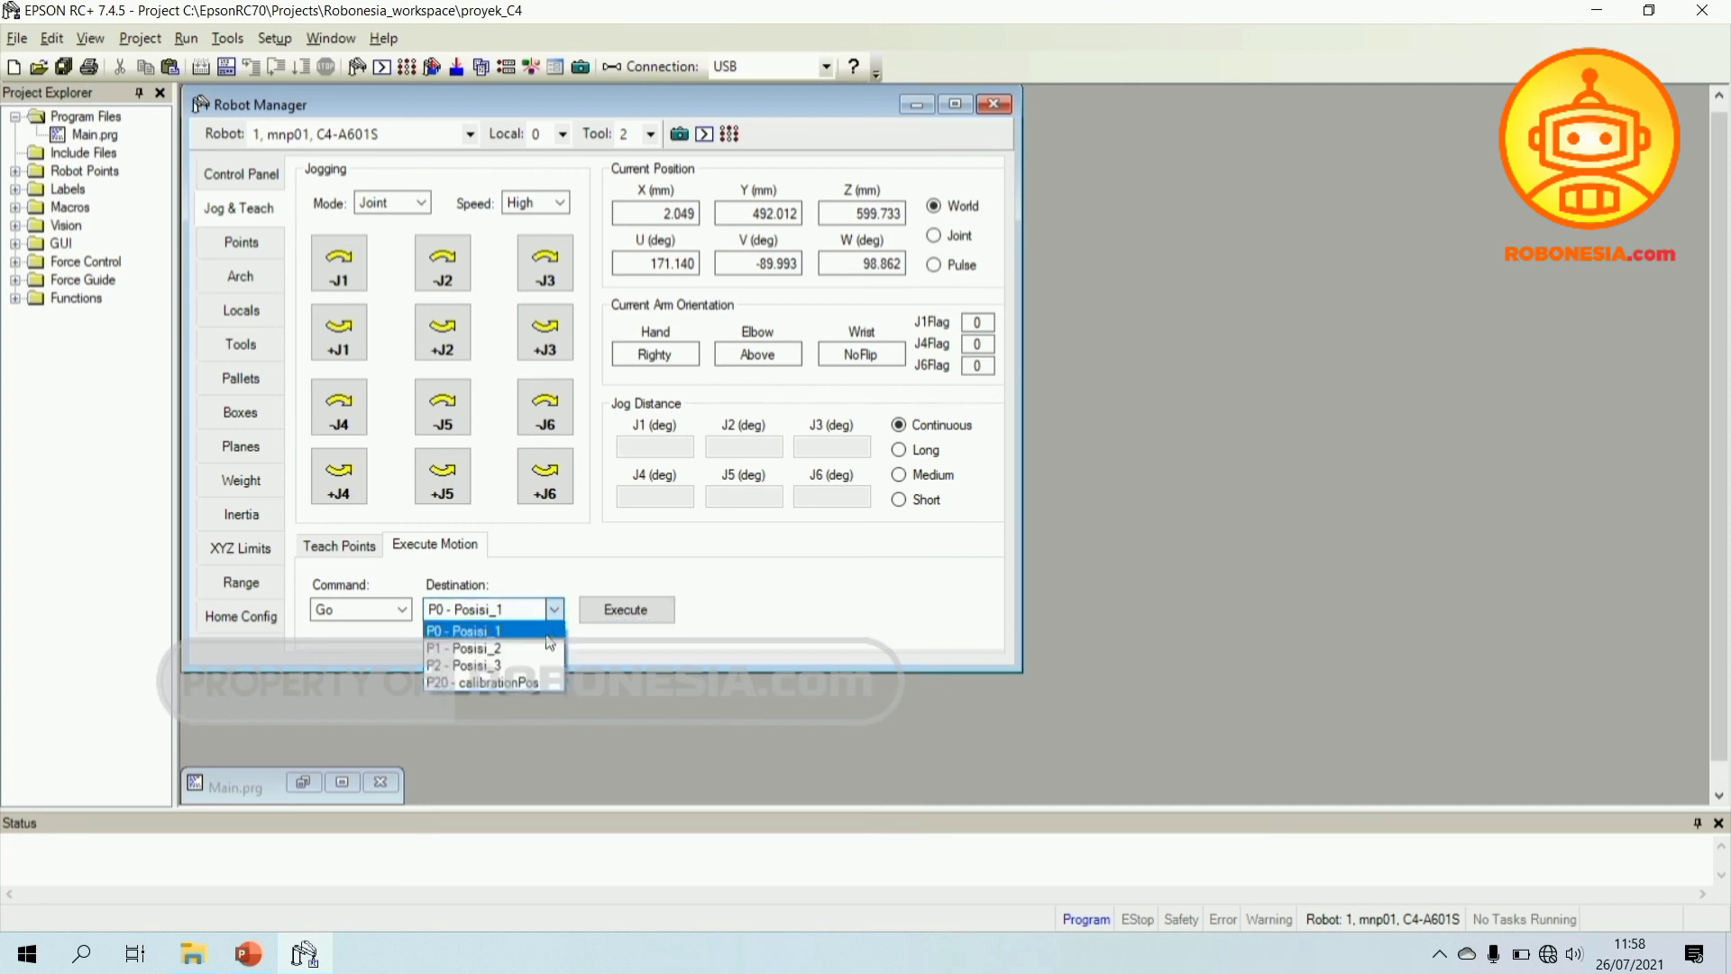
# - Target P1 - Posisi_2, then execute and confirm Go P1
pyautogui.click(559, 569)
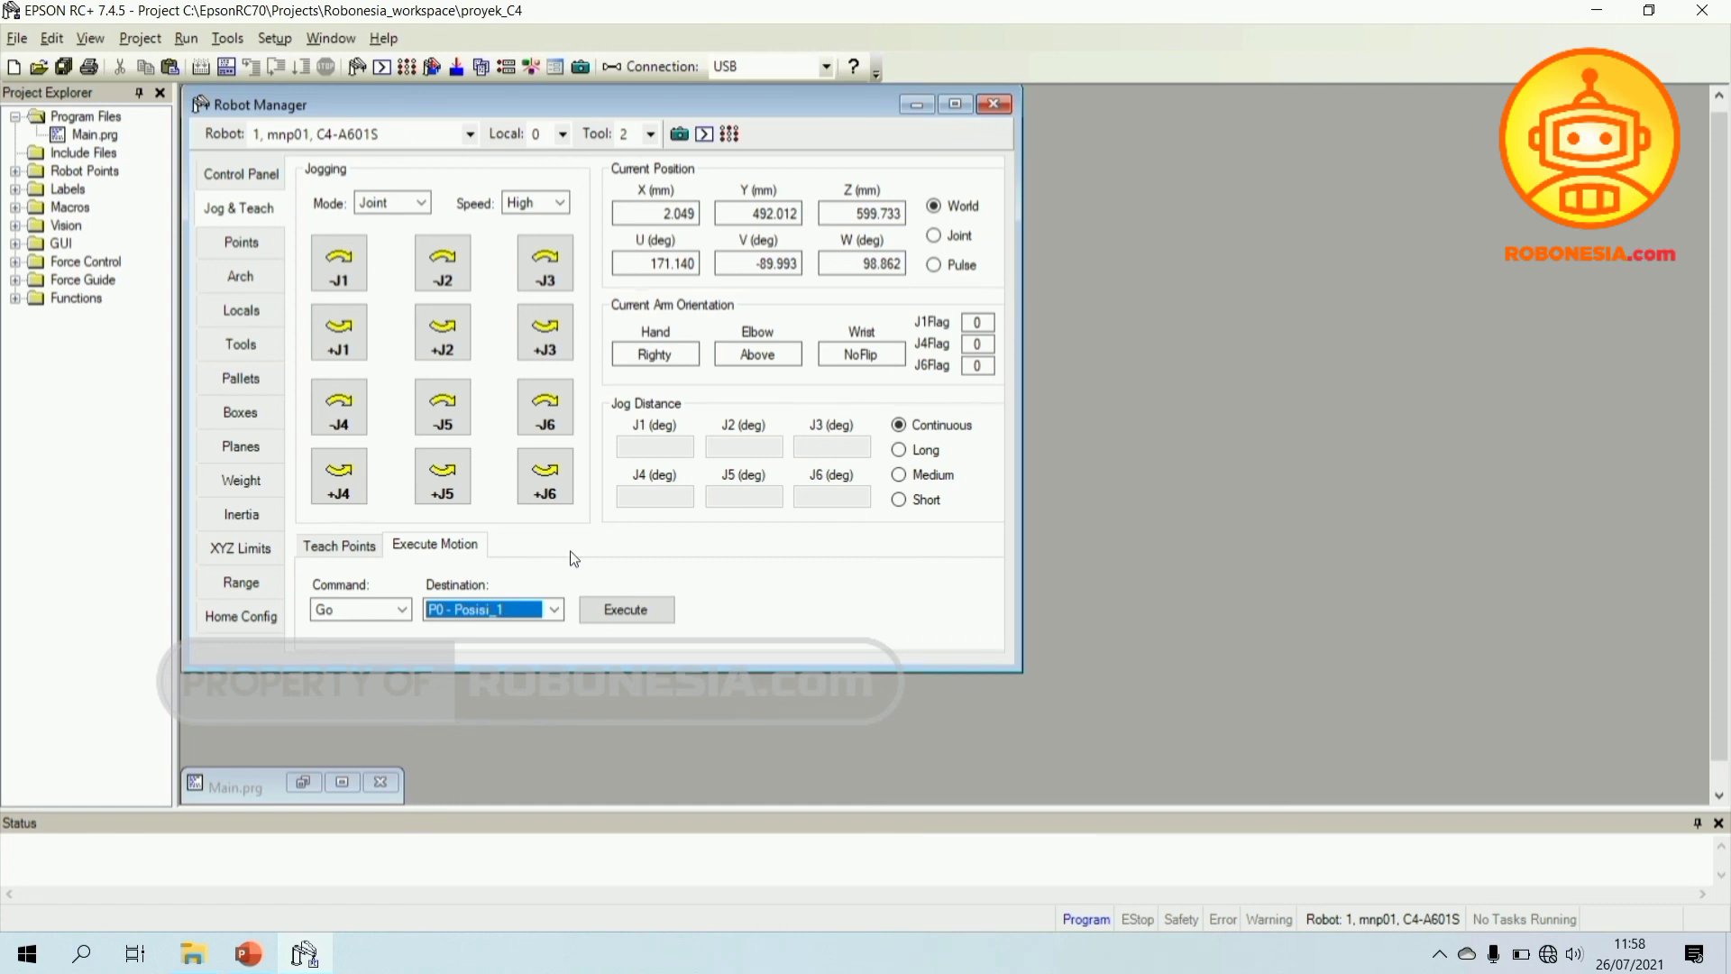
pyautogui.click(555, 608)
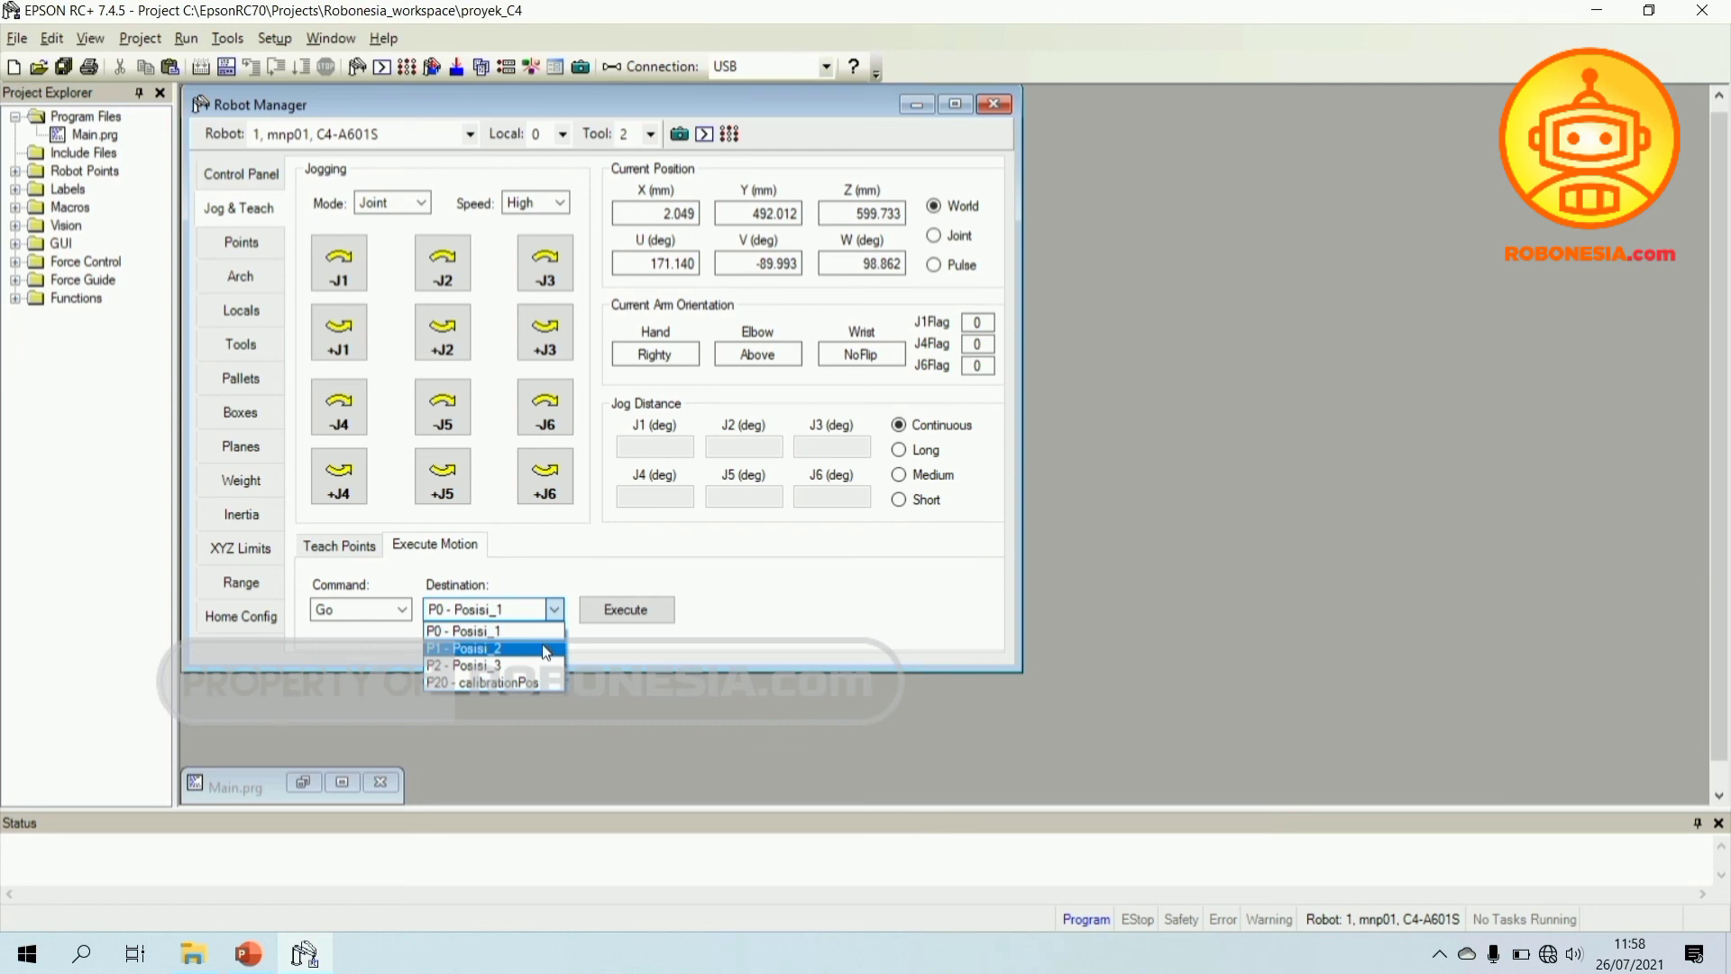
pyautogui.click(546, 649)
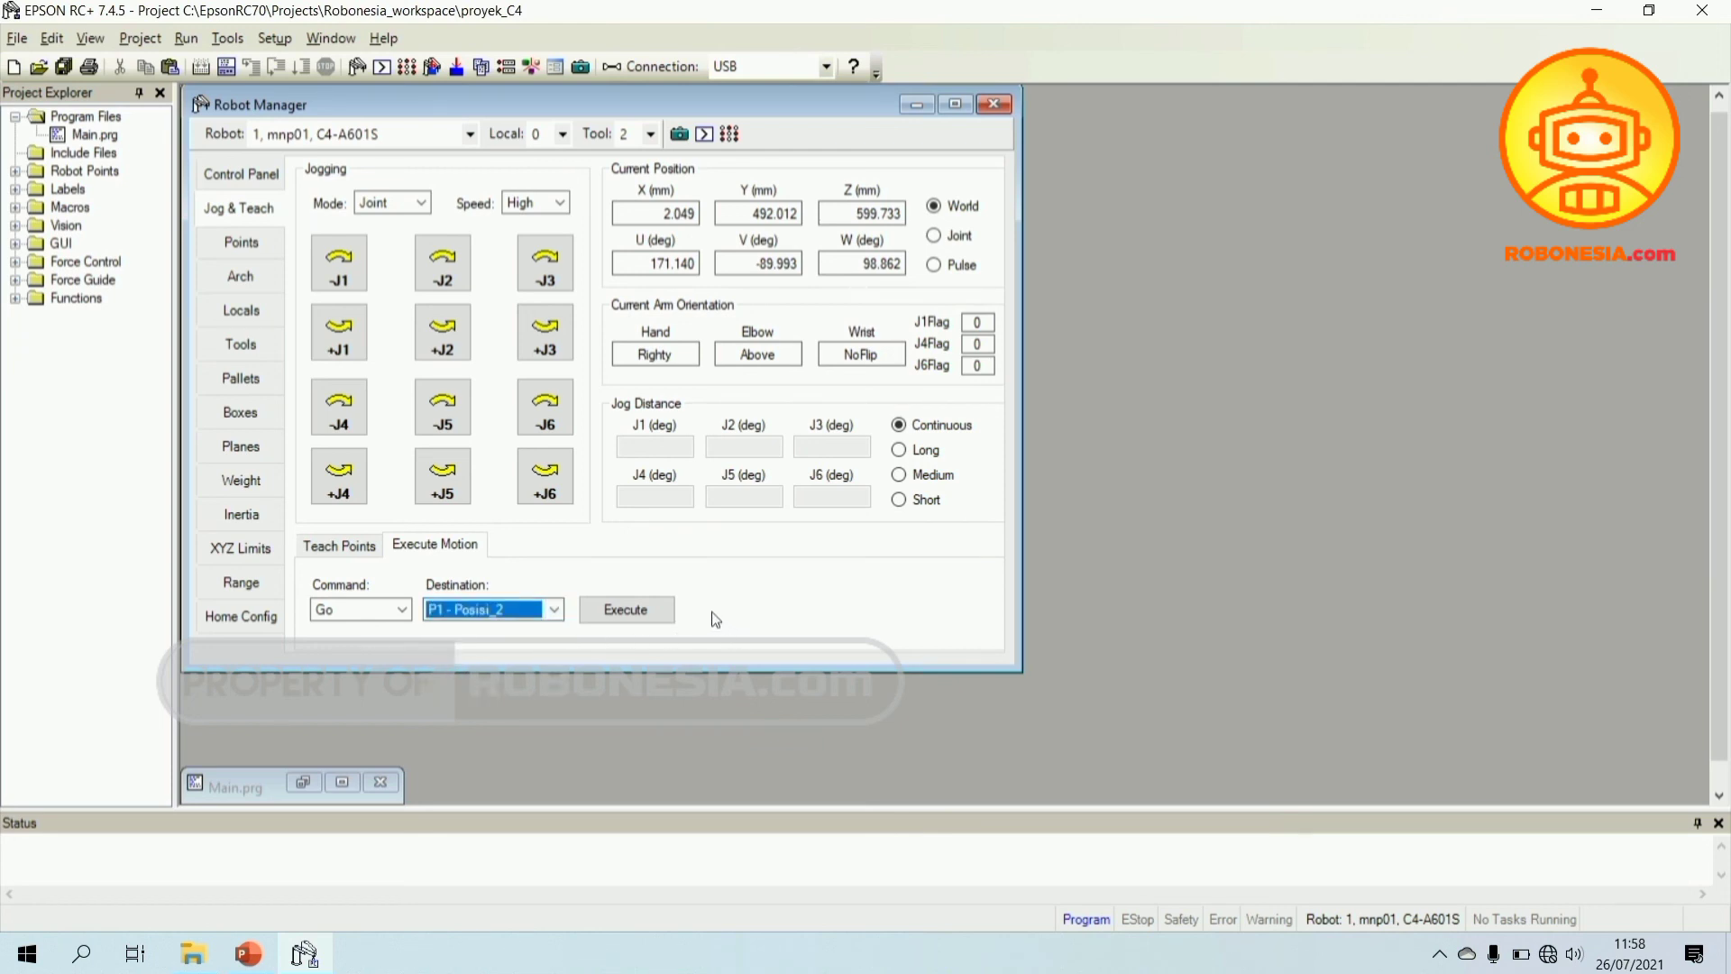
pyautogui.click(631, 612)
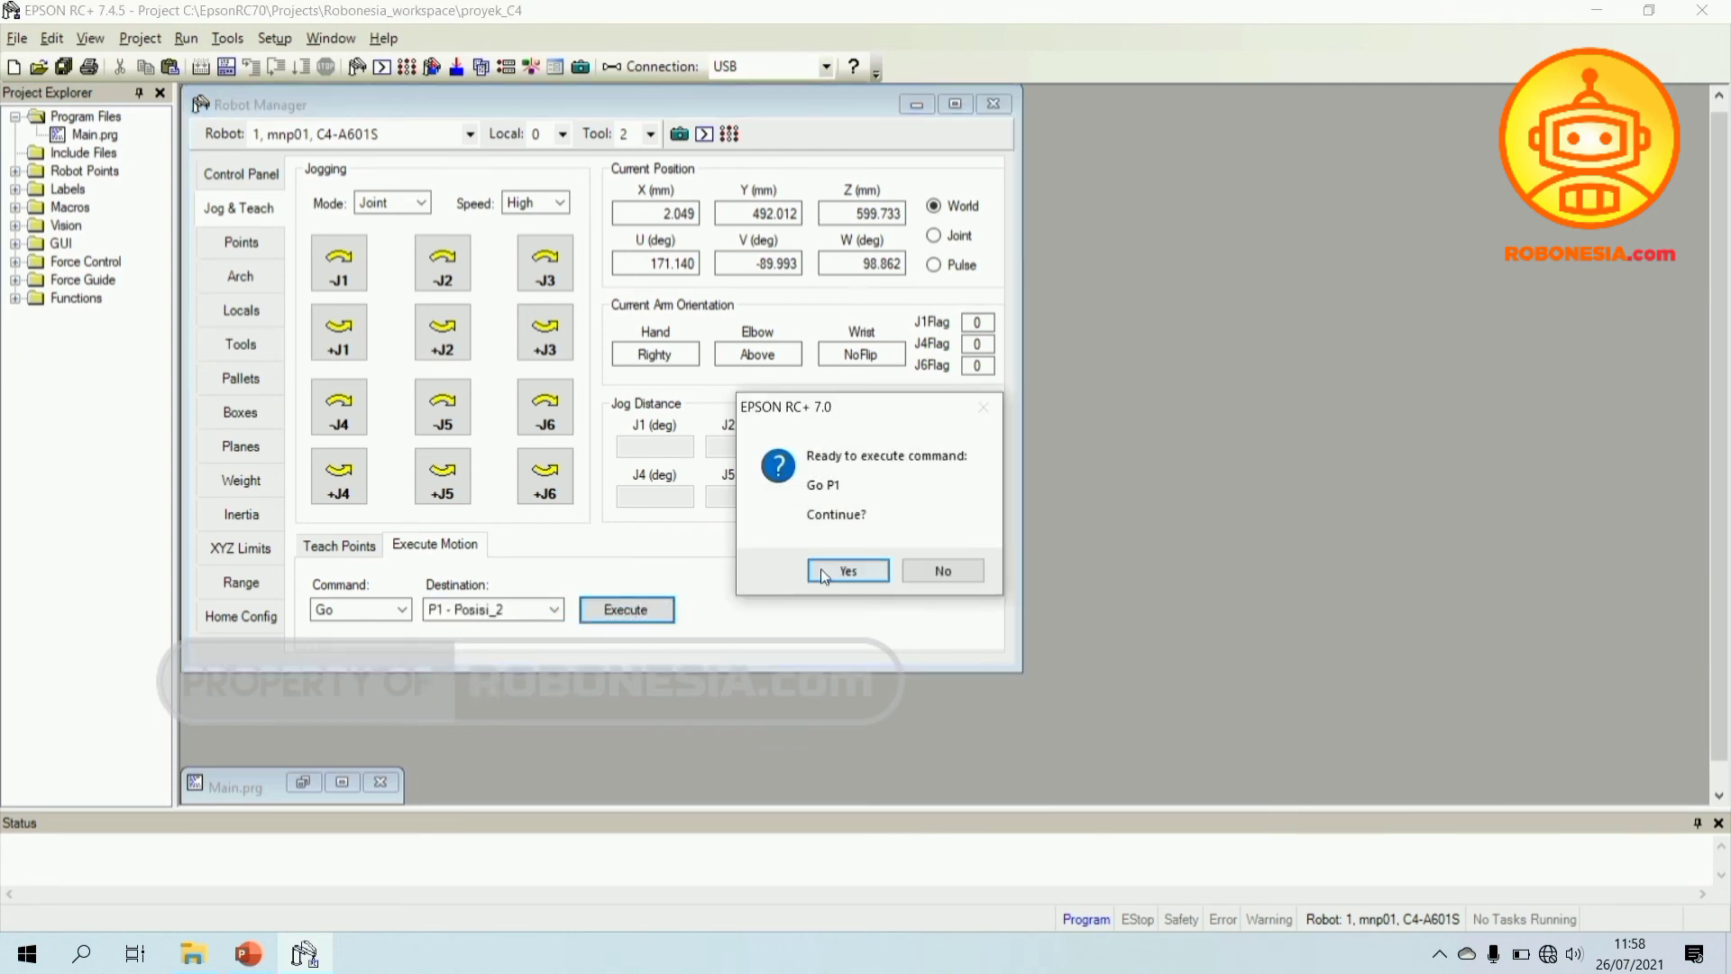
pyautogui.click(829, 567)
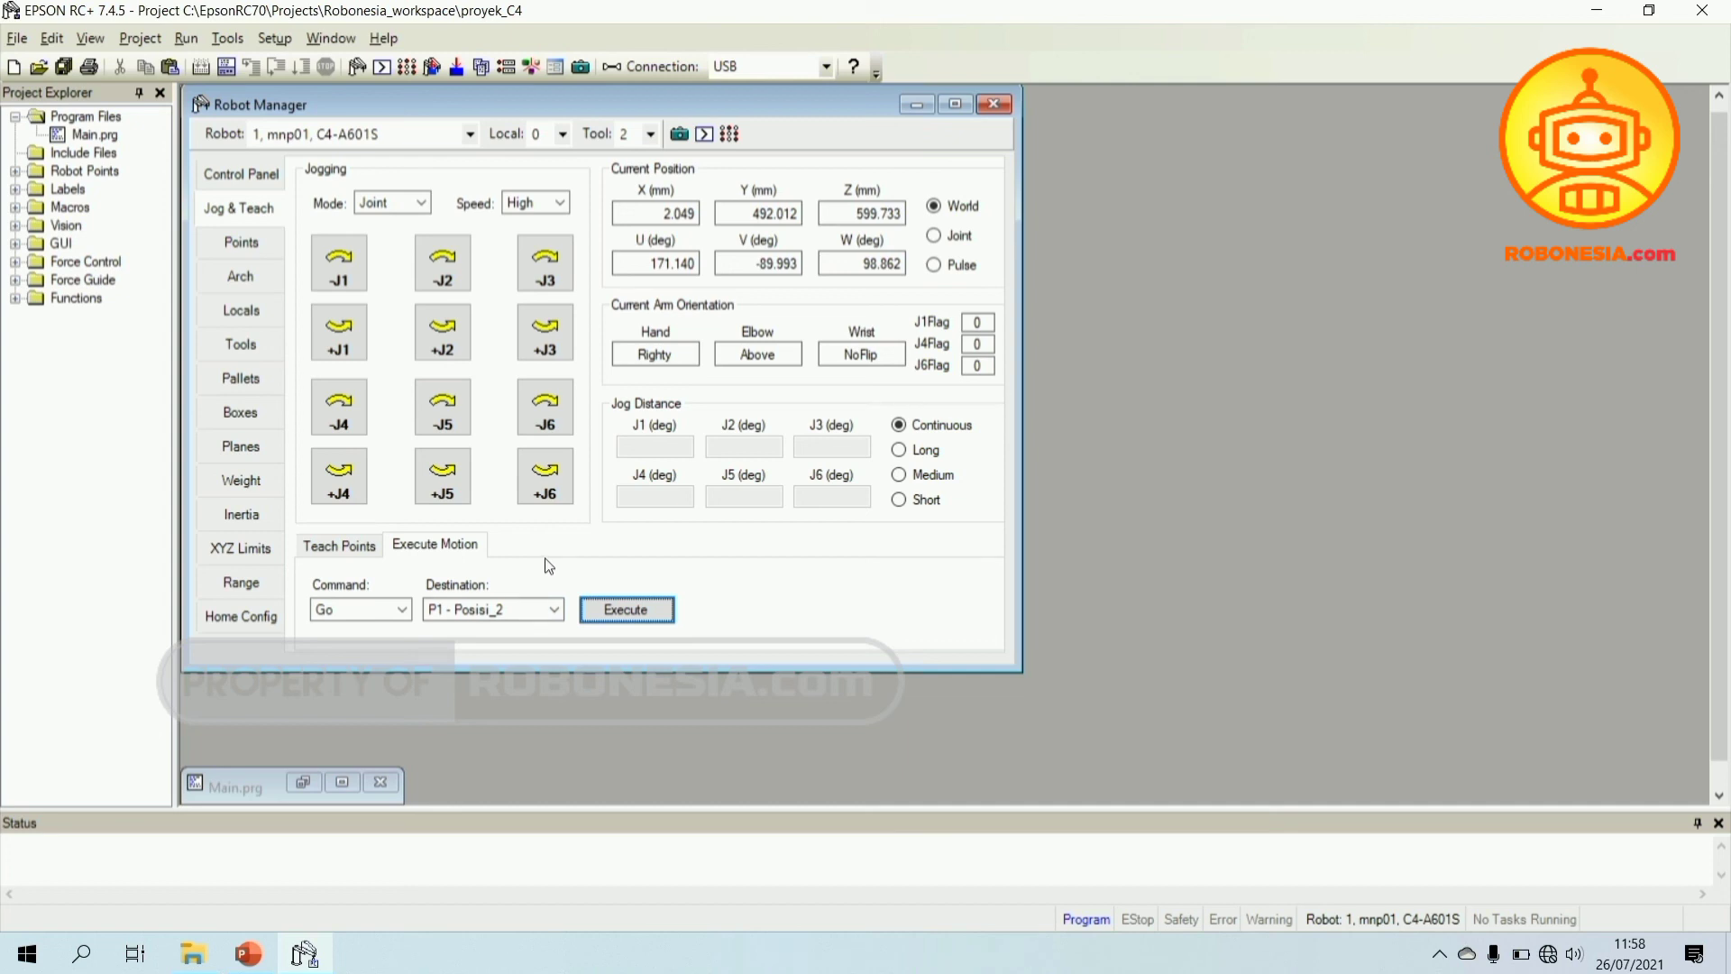
pyautogui.click(554, 609)
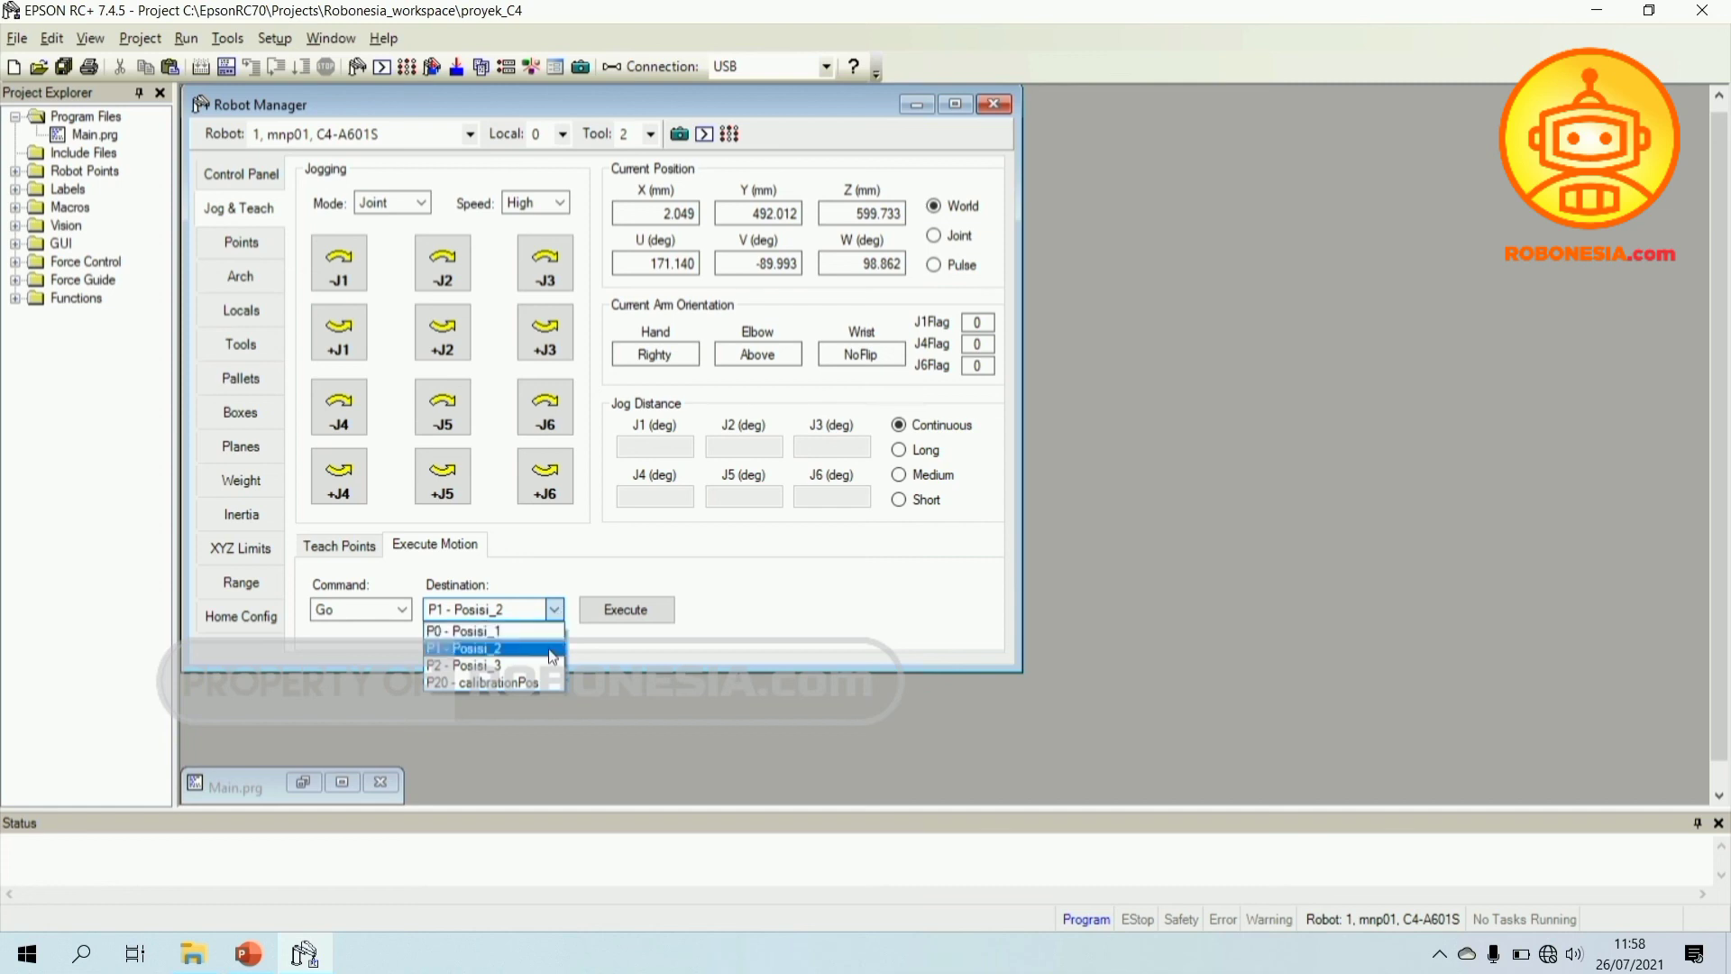
# - Target P2 - Posisi_3, then execute and confirm Go P2
pyautogui.click(561, 648)
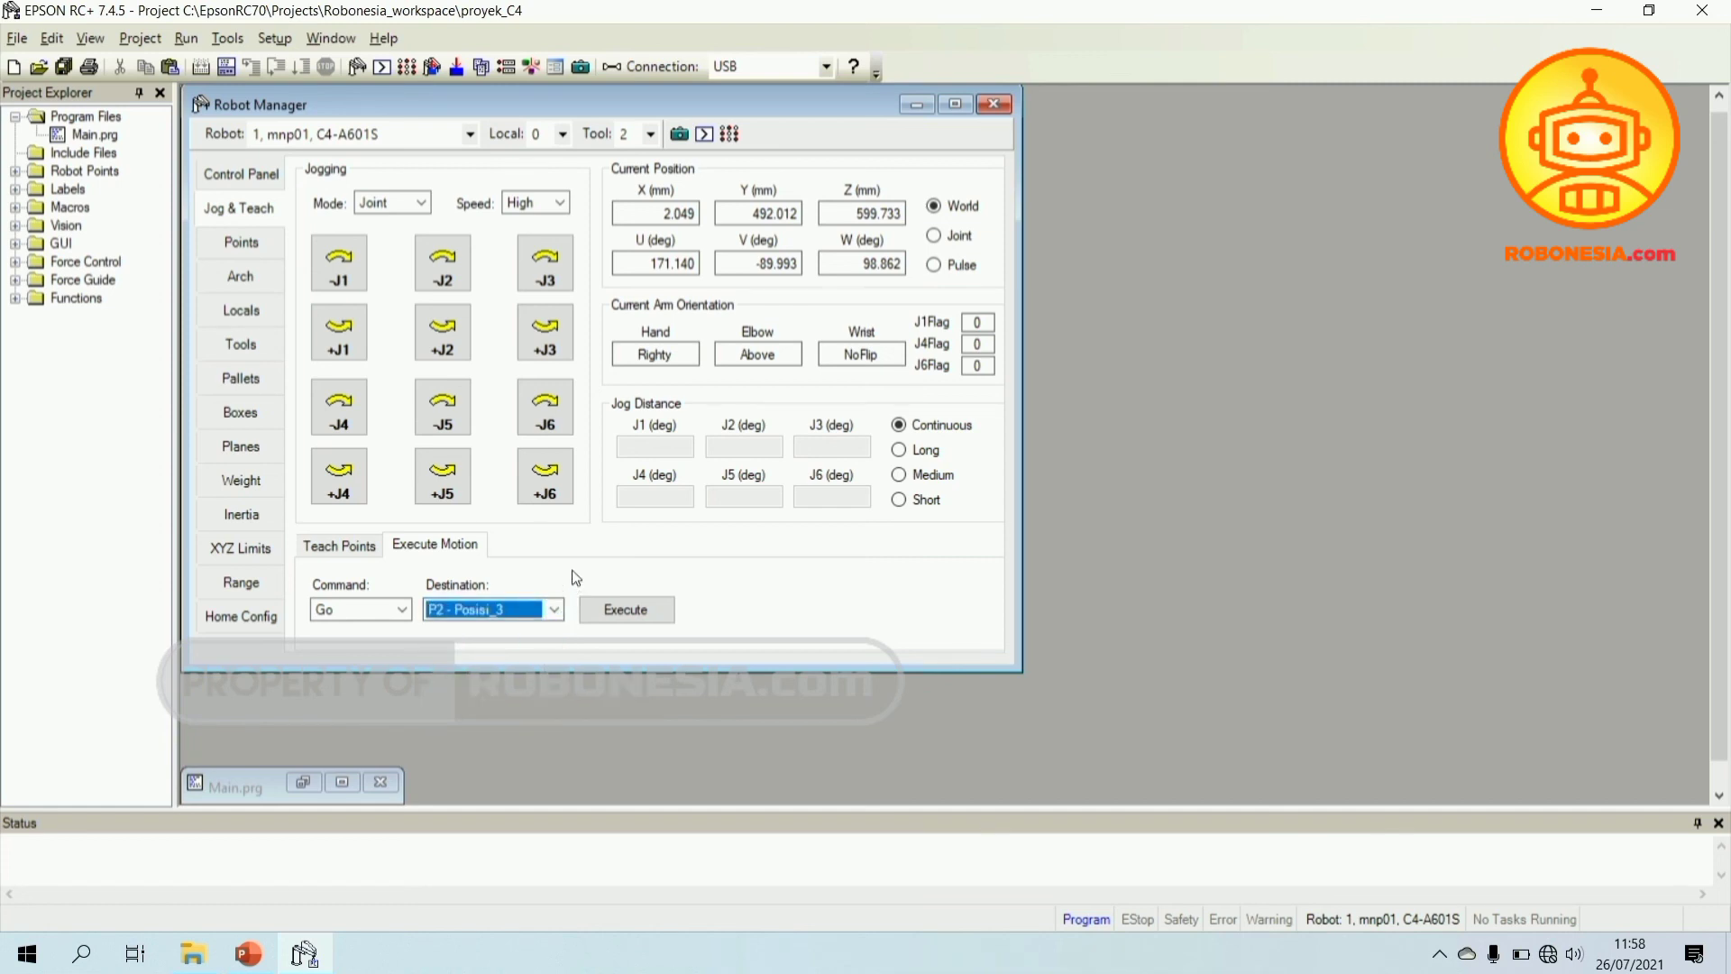
pyautogui.click(513, 613)
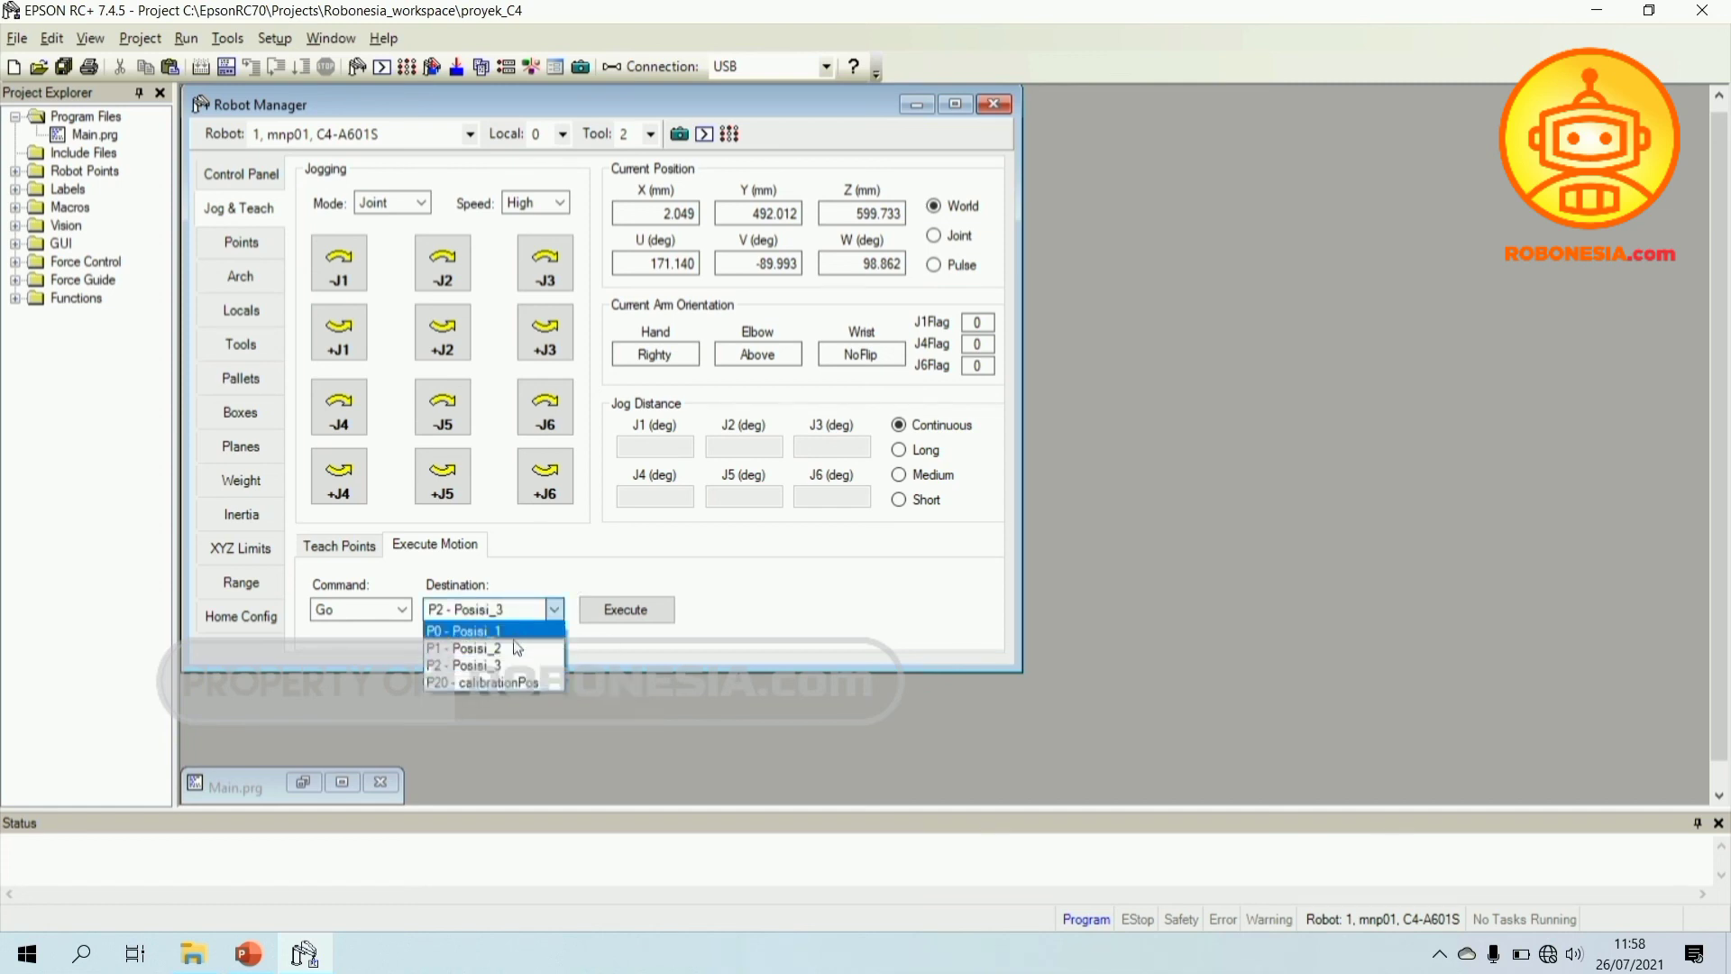
pyautogui.click(515, 665)
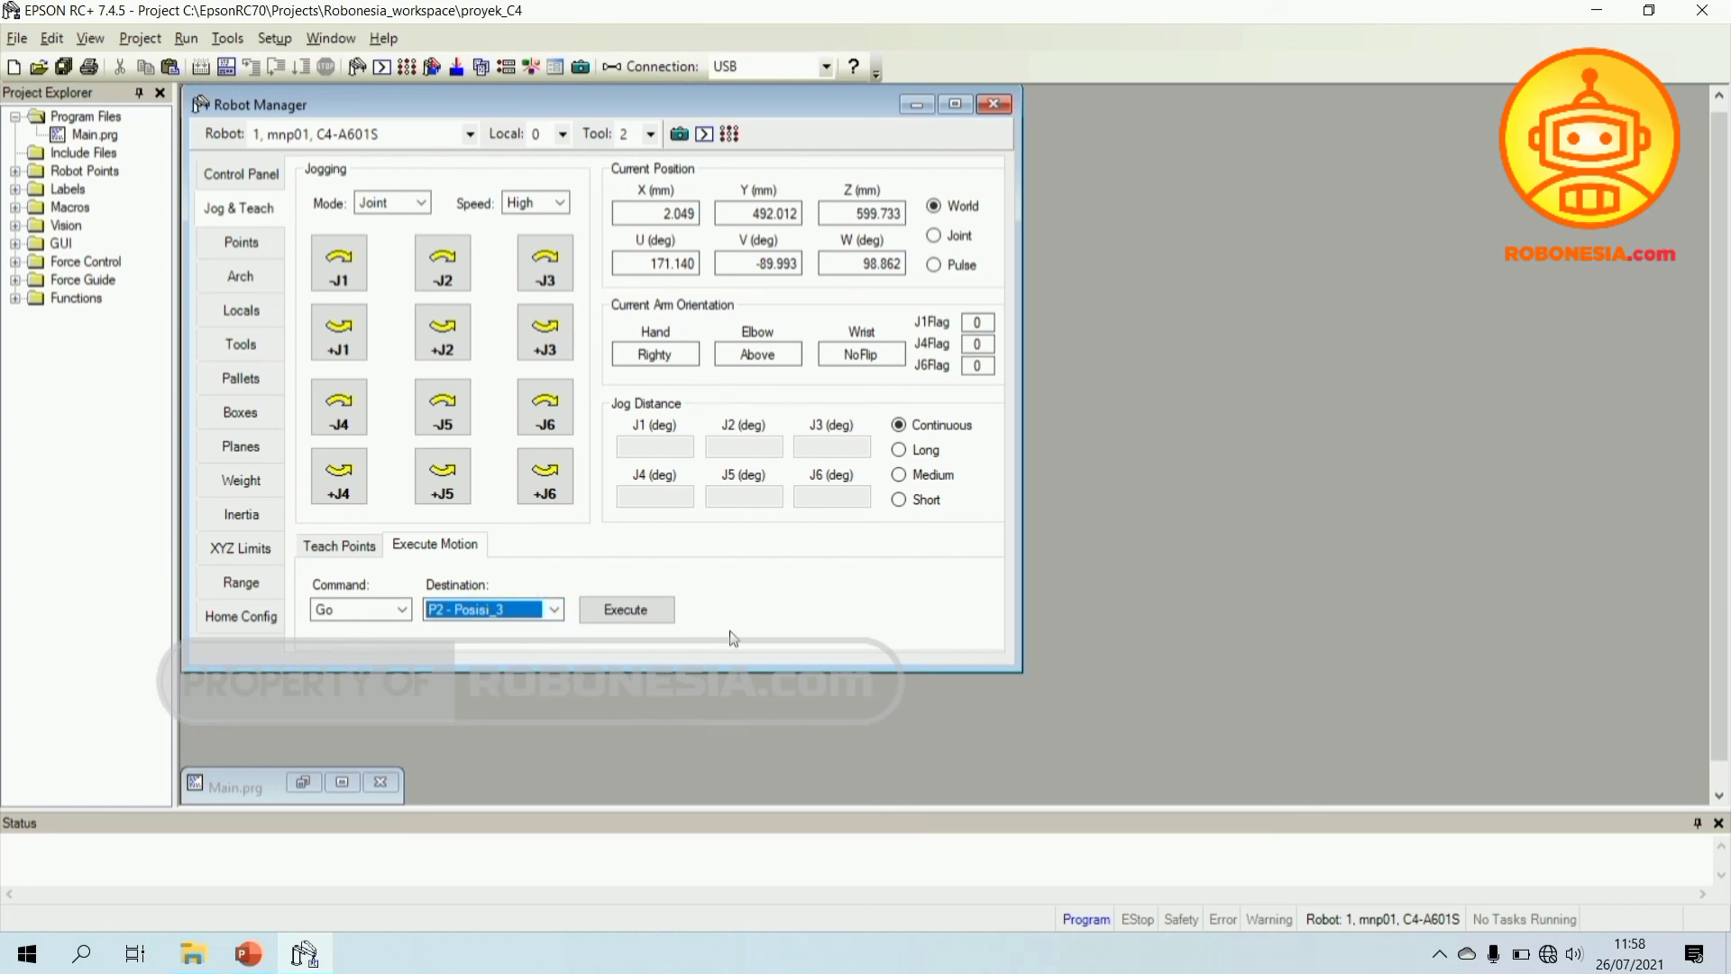
pyautogui.click(635, 613)
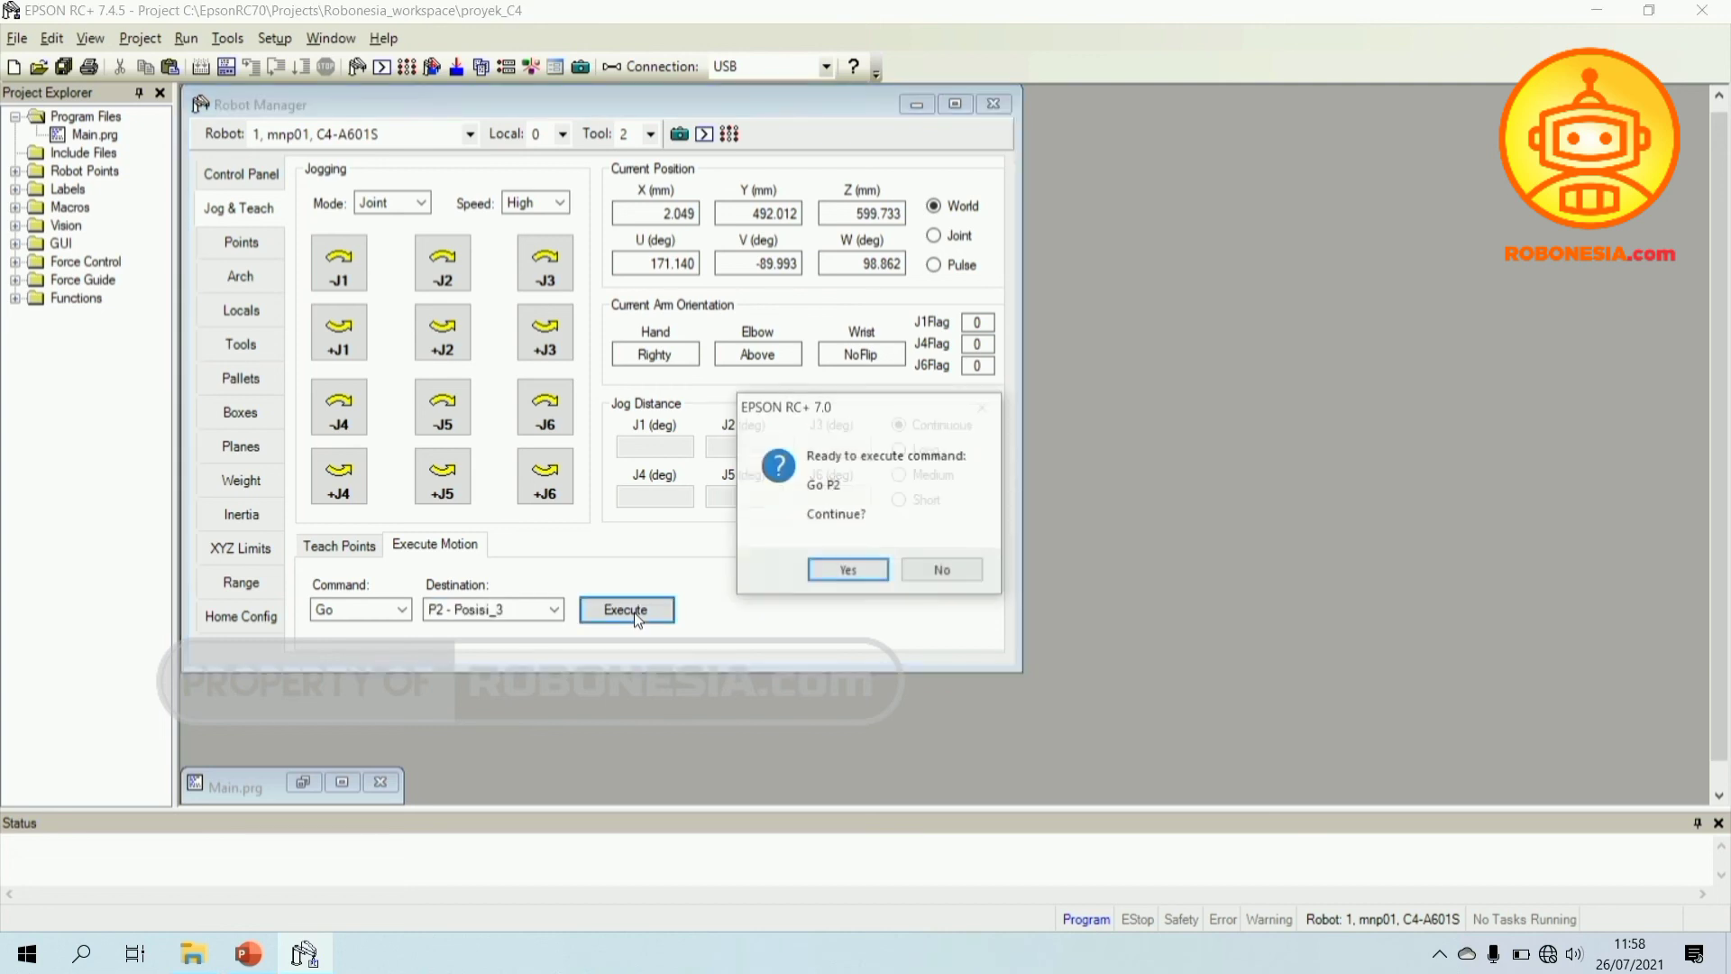
pyautogui.click(848, 571)
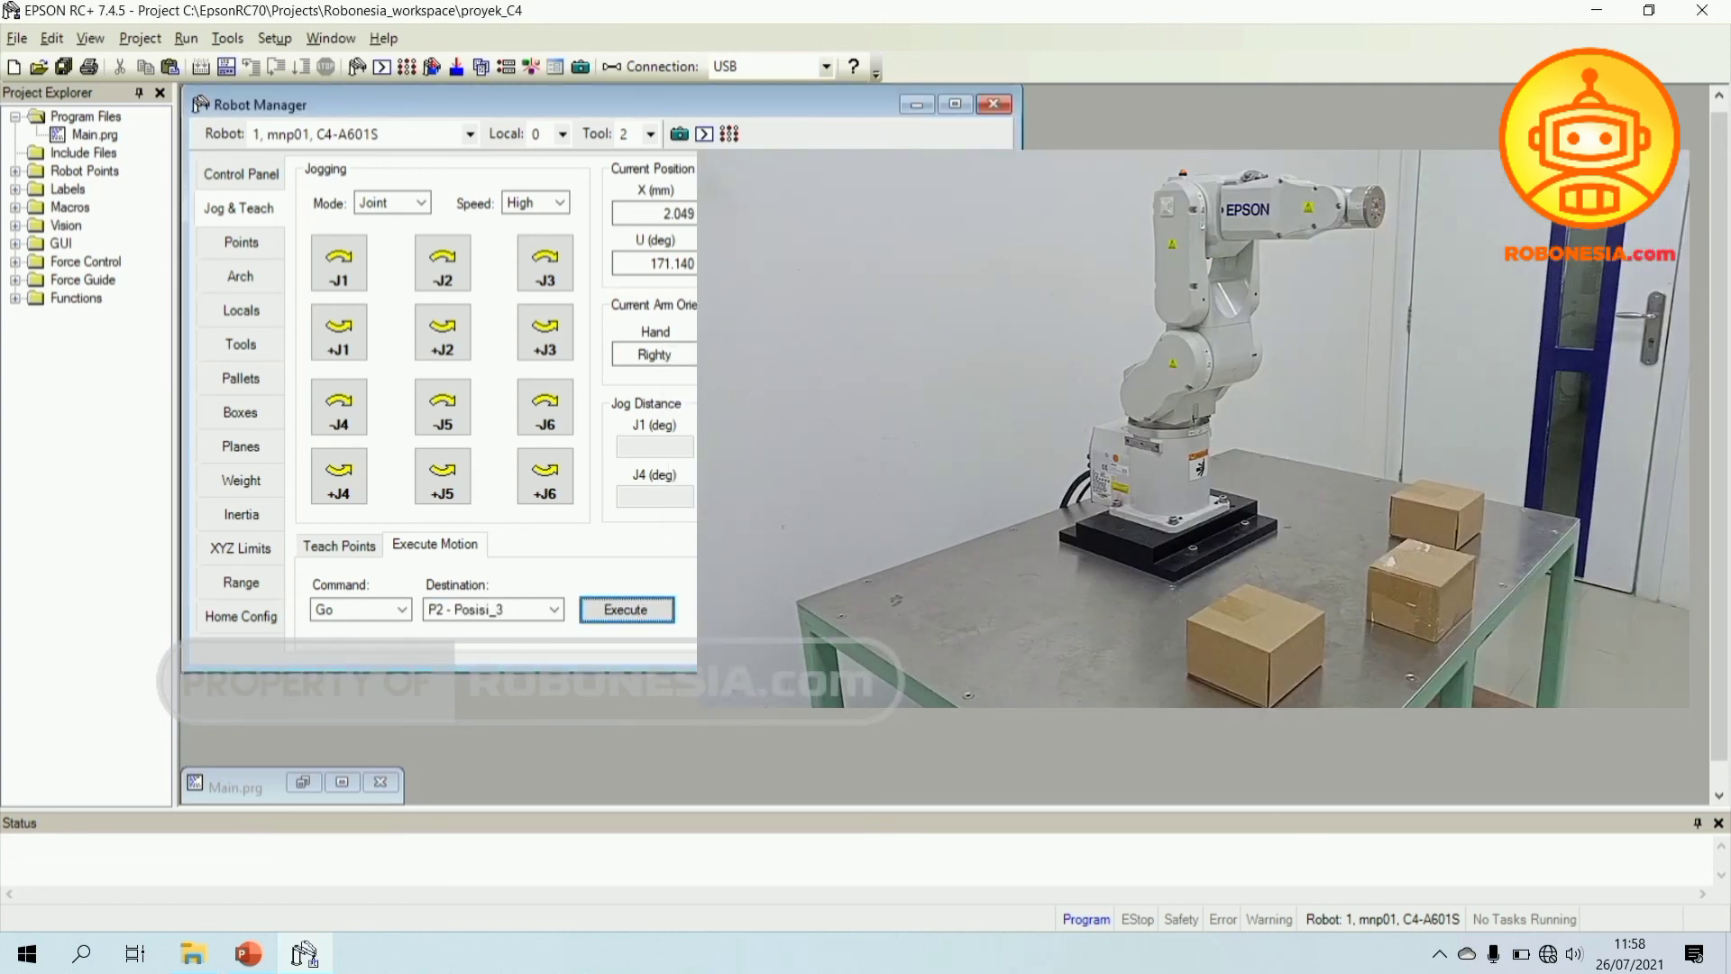